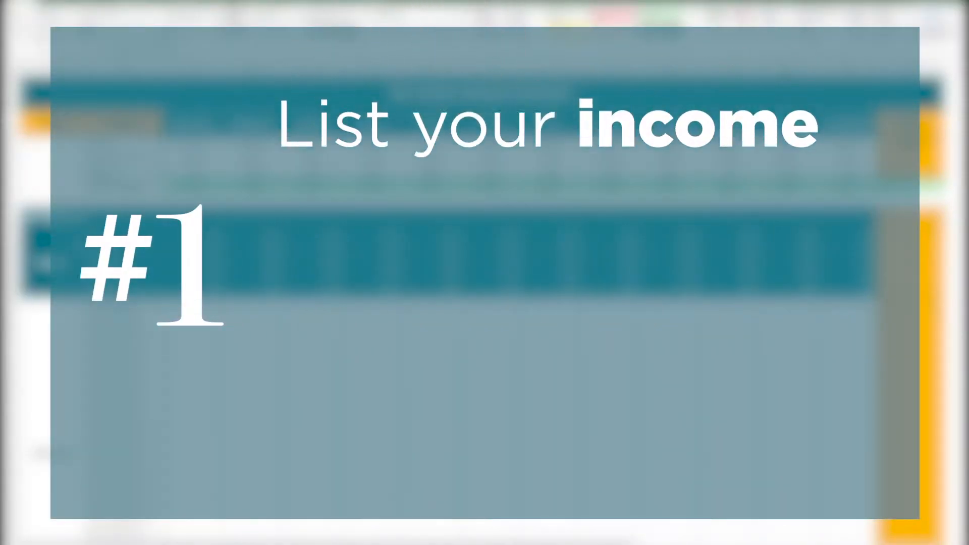
Rename the first three income categories of Pay Period #1 as Main Job, Side Hustle and Hun's Money.
{"action": "left_click_drag", "start_coordinate": [6, 235], "coordinate": [6, 291]}
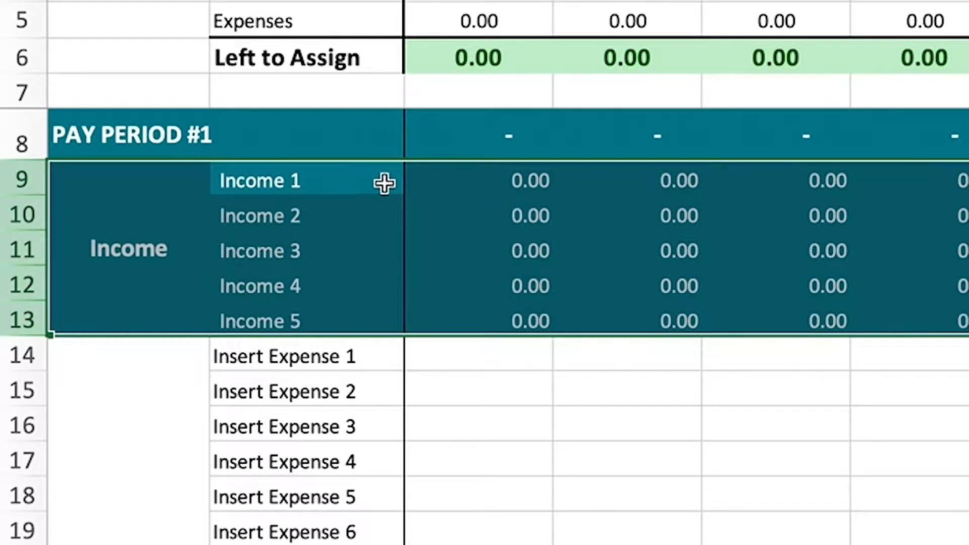
{"action": "left_click", "coordinate": [146, 235]}
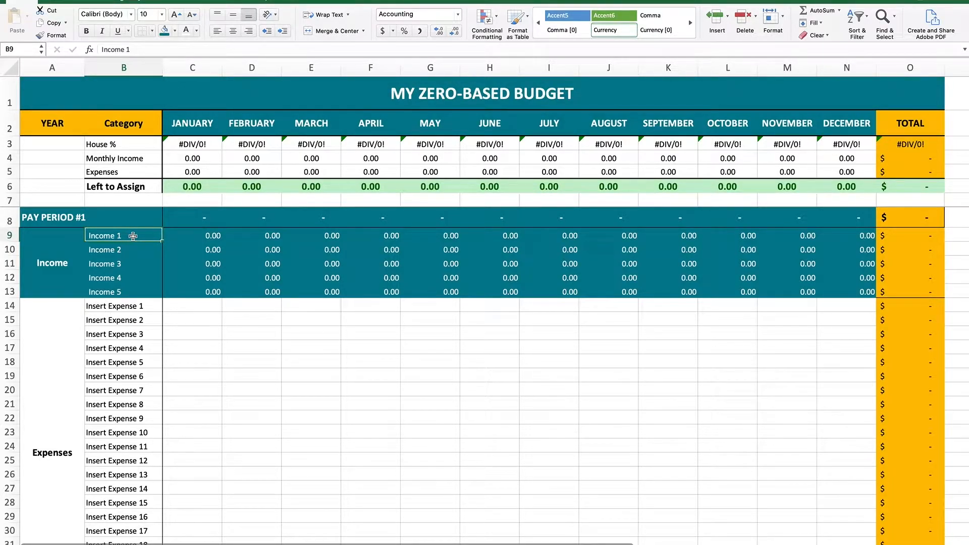
{"action": "type", "text": "Main Job"}
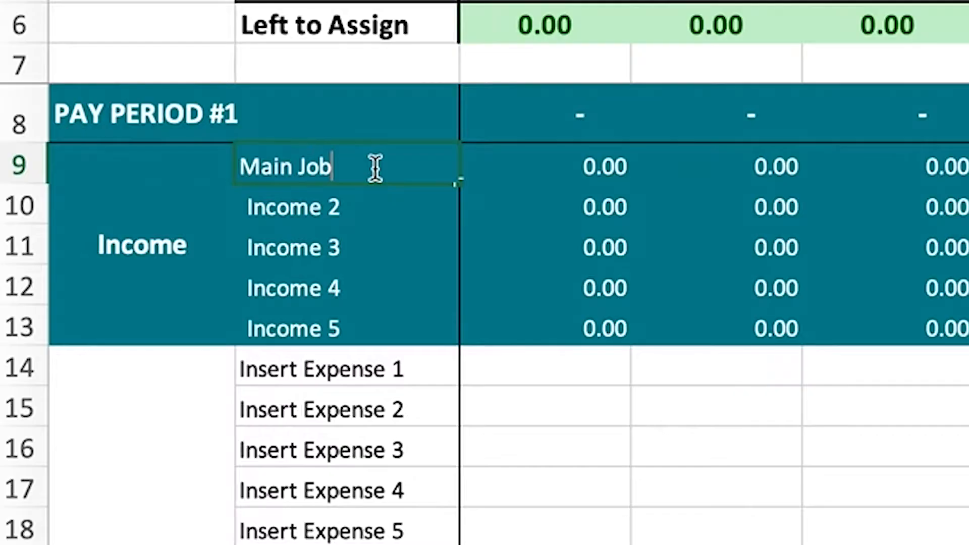
{"action": "key", "text": "Return"}
{"action": "type", "text": "Side Hustle"}
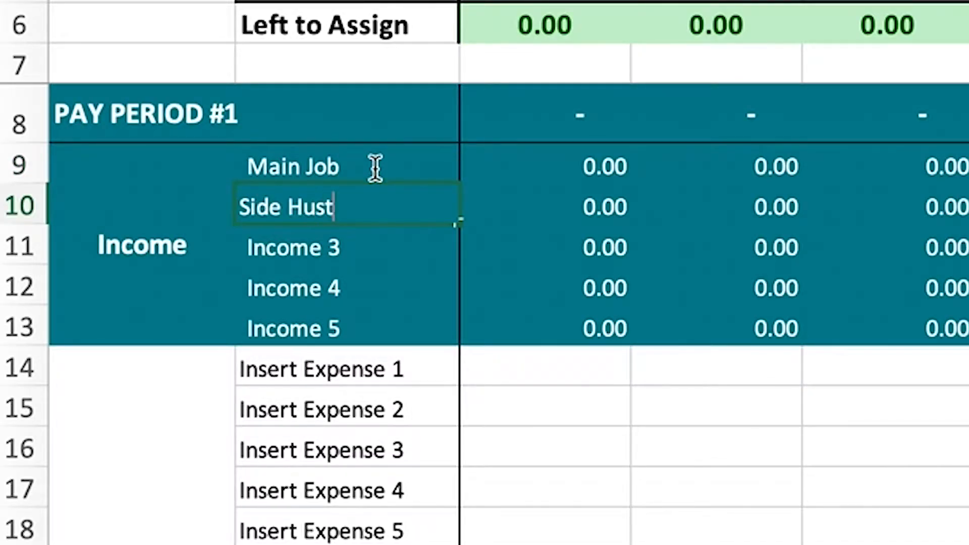
{"action": "key", "text": "Return"}
{"action": "type", "text": "Hun's Money"}
Try inserting a blank row above Income 4 and deleting the Income 4 row, undoing each change.
{"action": "left_click_drag", "start_coordinate": [375, 168], "coordinate": [353, 328]}
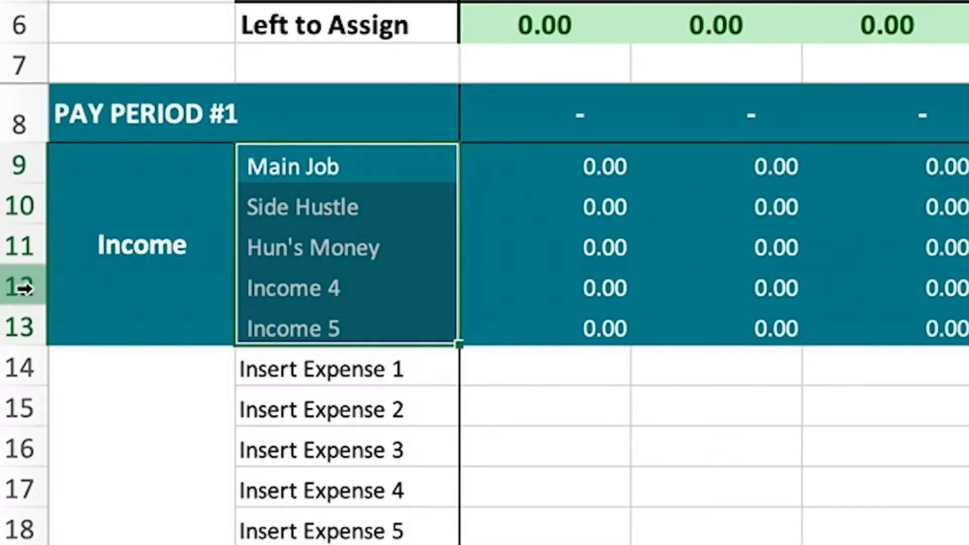
{"action": "left_click_drag", "start_coordinate": [17, 207], "coordinate": [17, 313]}
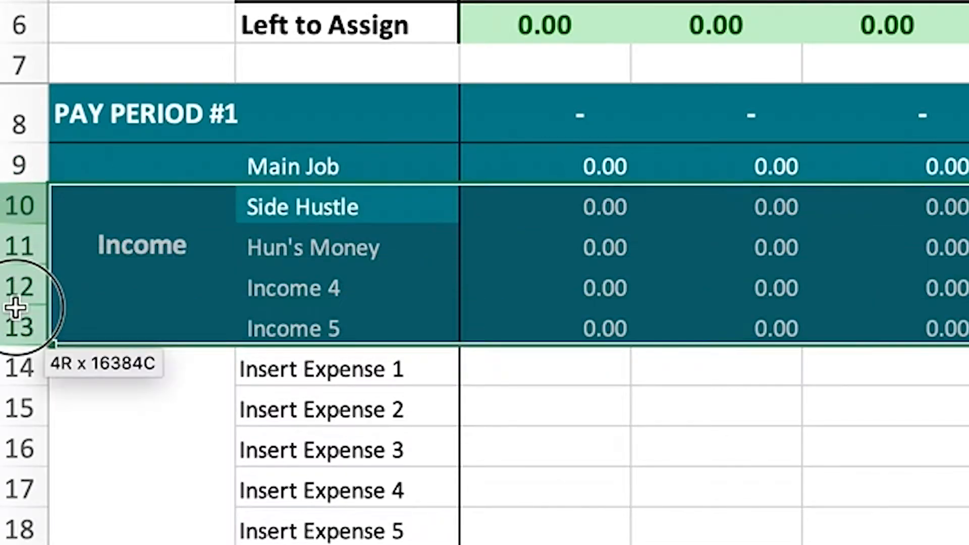
{"action": "left_click", "coordinate": [18, 172]}
{"action": "left_click", "coordinate": [18, 328]}
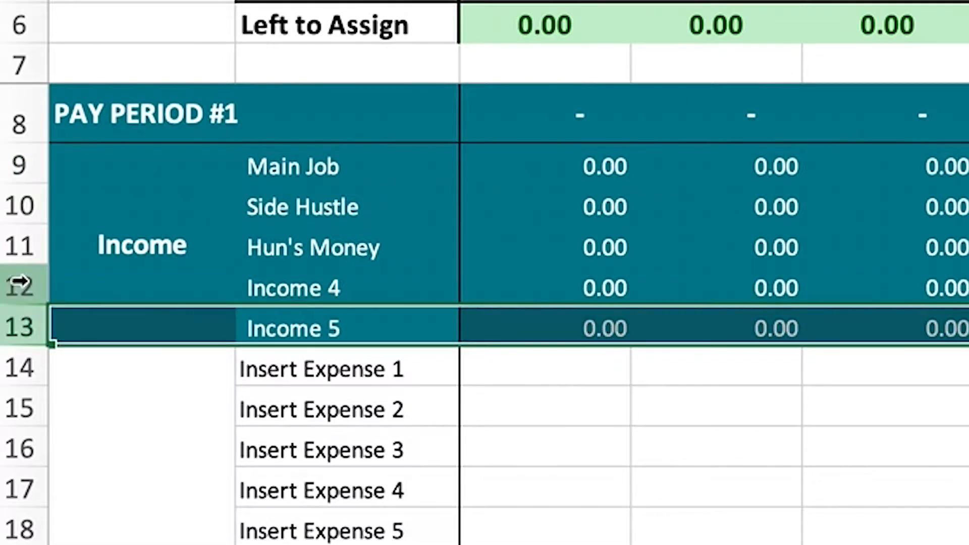
{"action": "left_click", "coordinate": [19, 283]}
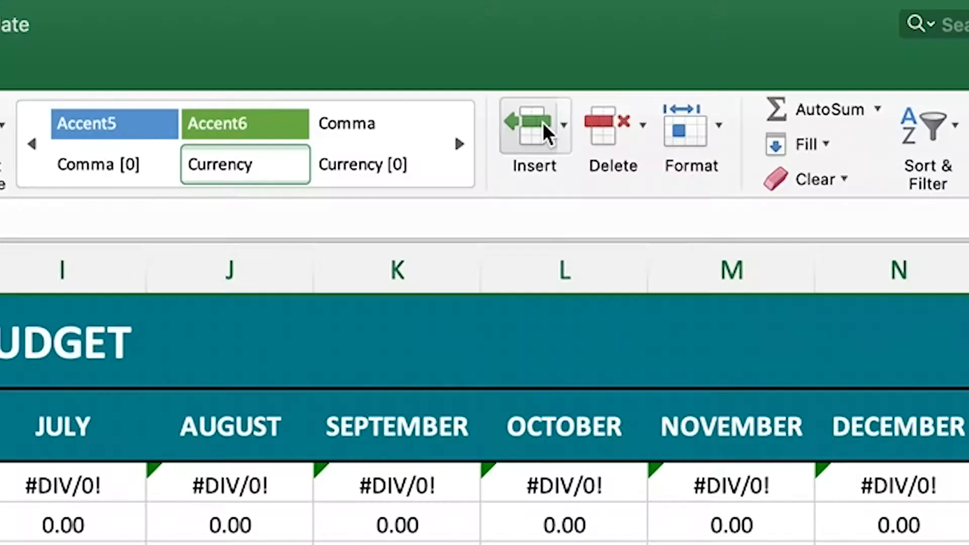
{"action": "left_click", "coordinate": [543, 122]}
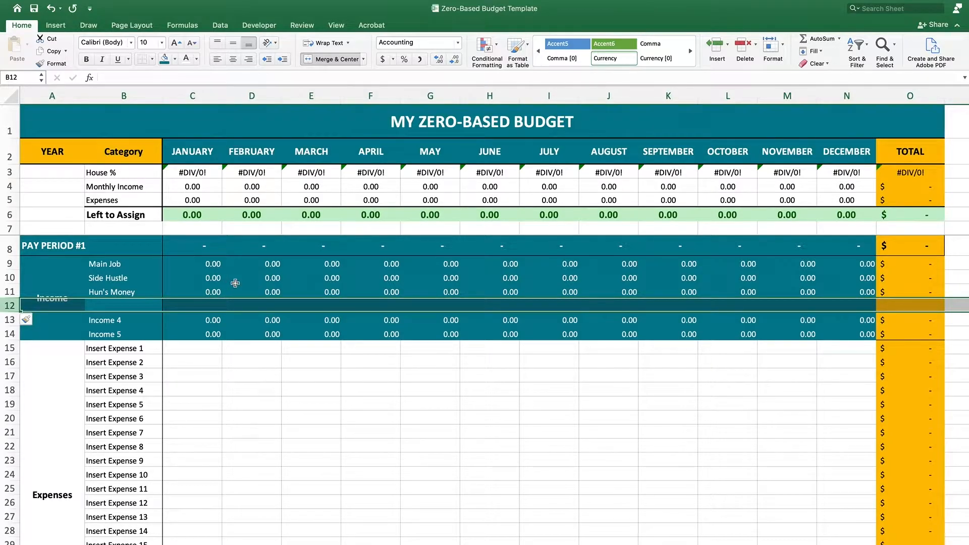
{"action": "left_click", "coordinate": [51, 8]}
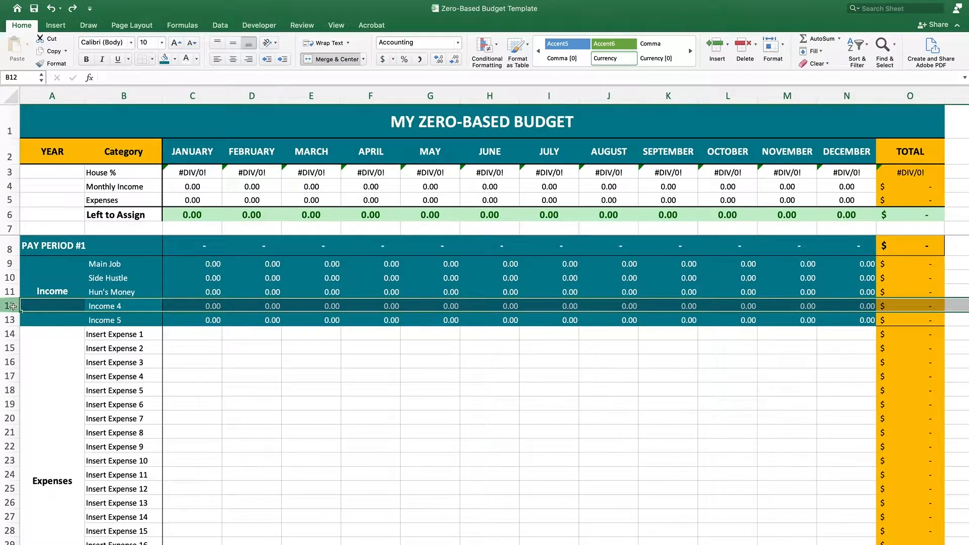
{"action": "left_click", "coordinate": [743, 48]}
{"action": "key", "text": "super+z"}
Enter the January income for Pay Period #1: 2000 for Main Job, 100 for Side Hustle and 2000 for Hun's Money.
{"action": "left_click_drag", "start_coordinate": [197, 152], "coordinate": [854, 144]}
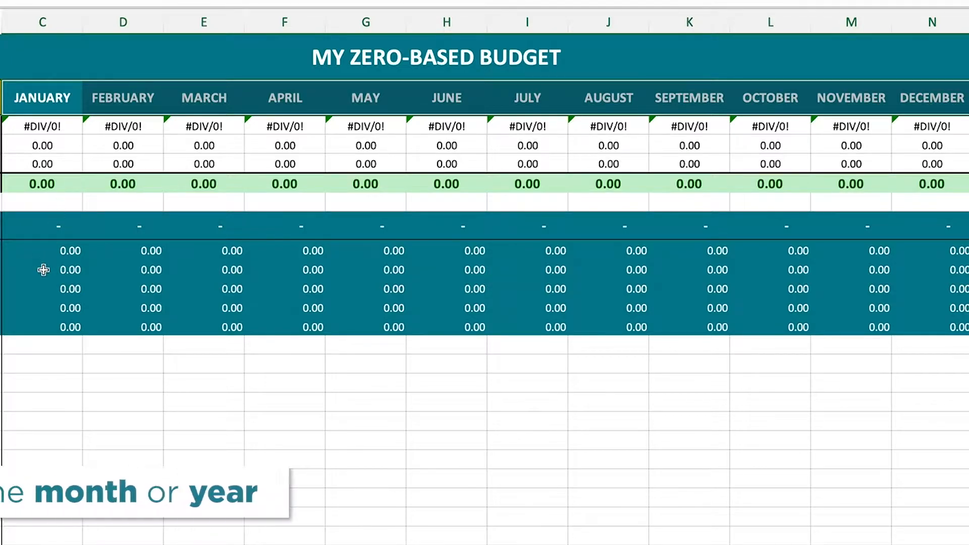
{"action": "left_click", "coordinate": [56, 90]}
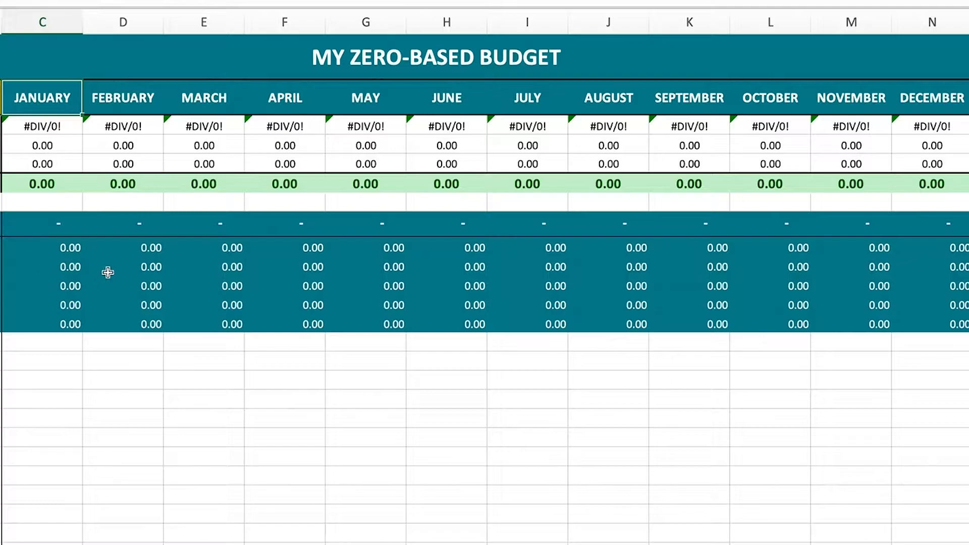
{"action": "left_click", "coordinate": [49, 249]}
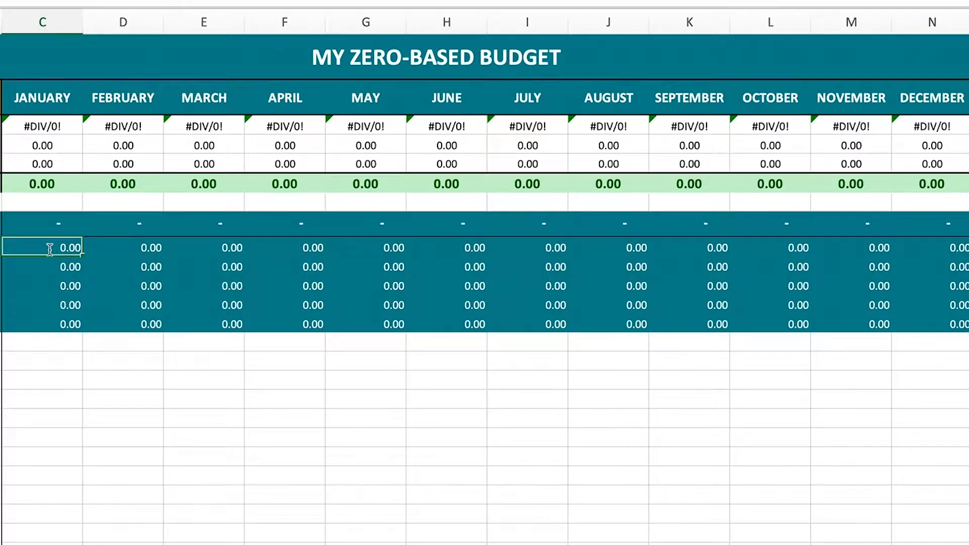
{"action": "type", "text": "2000"}
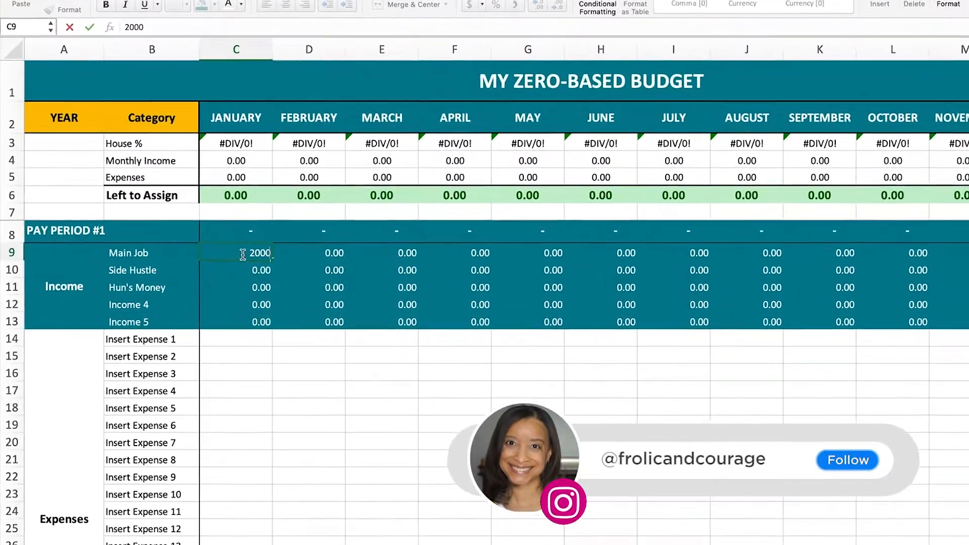
{"action": "key", "text": "Return"}
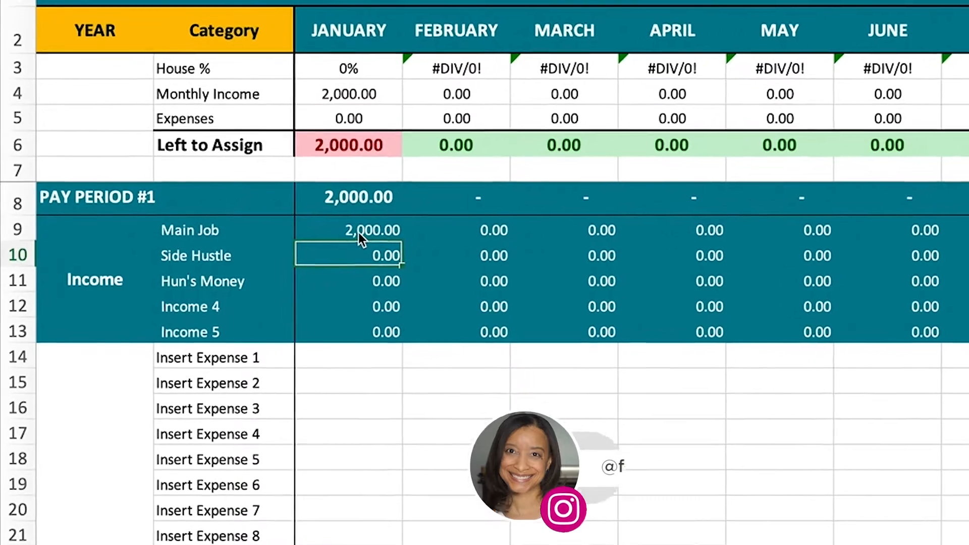
{"action": "type", "text": "100"}
{"action": "key", "text": "Return"}
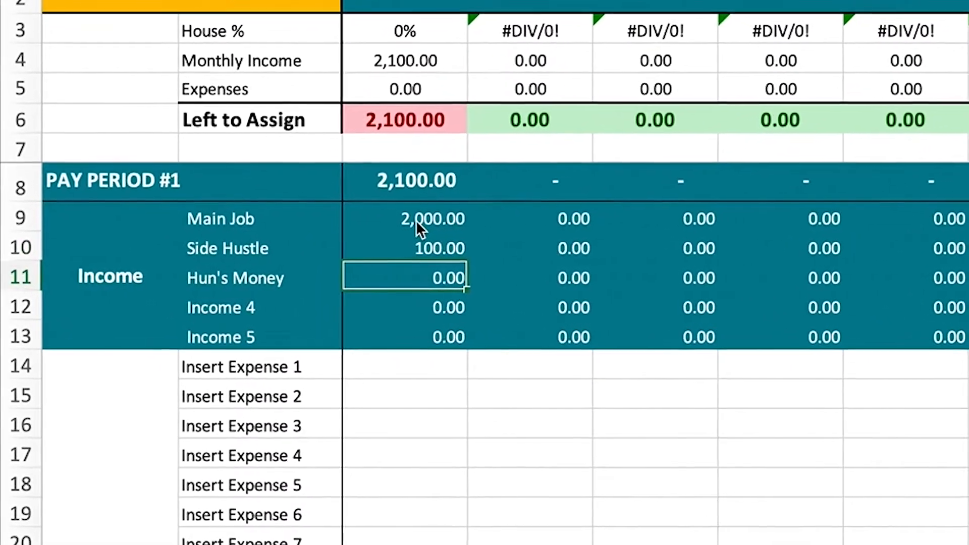
{"action": "type", "text": "2000"}
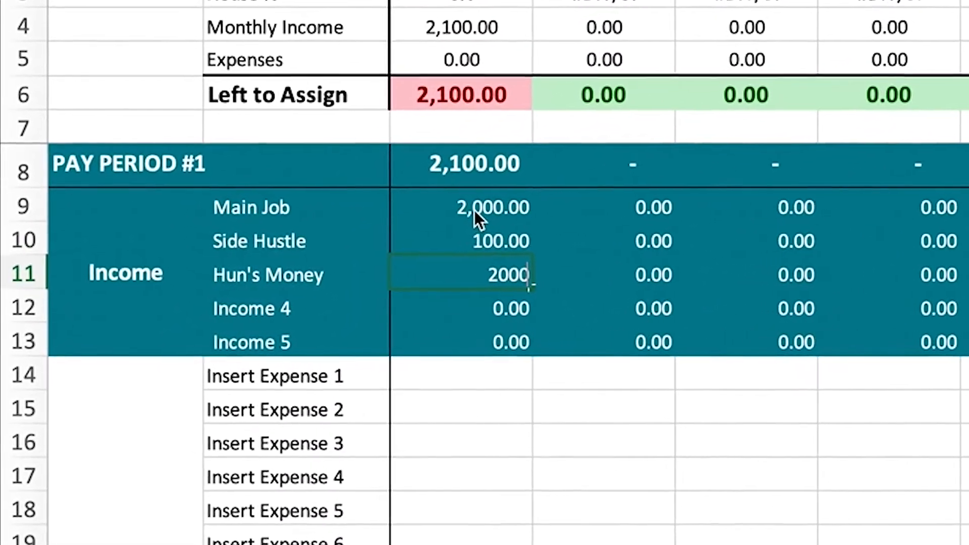
{"action": "key", "text": "Return"}
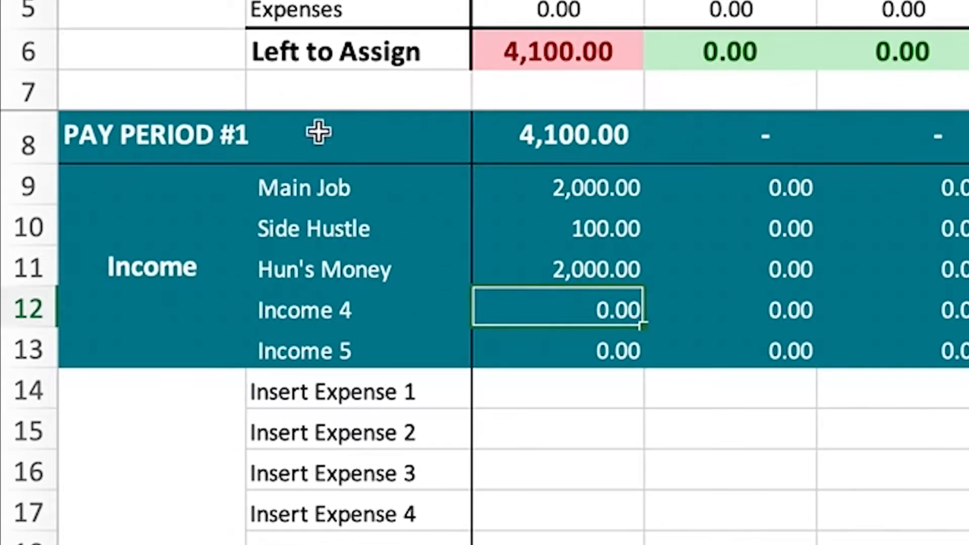
Review the Pay Period #1 income block, the month columns and the Pay Period #2 section further down the sheet.
{"action": "left_click", "coordinate": [272, 134]}
{"action": "left_click", "coordinate": [8, 141]}
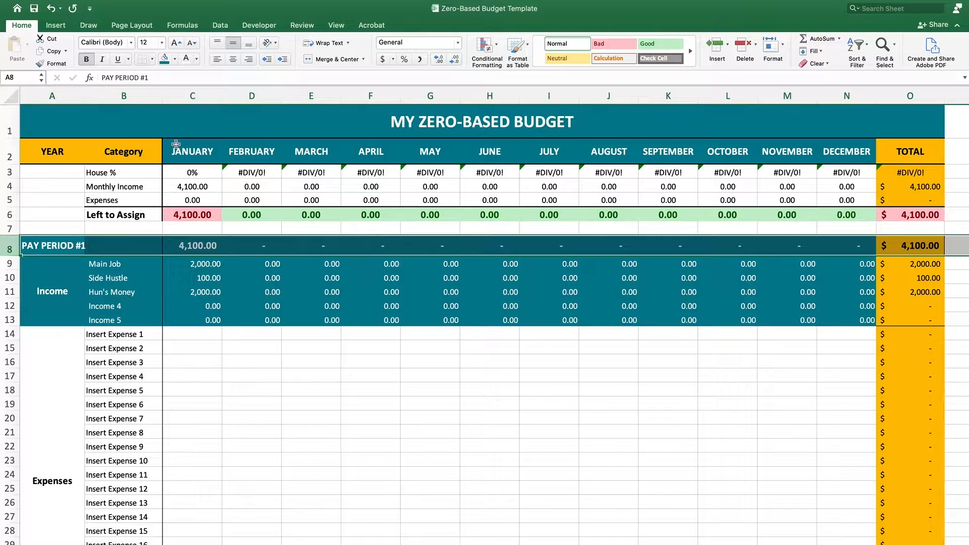
{"action": "left_click_drag", "start_coordinate": [176, 144], "coordinate": [856, 149]}
{"action": "left_click_drag", "start_coordinate": [5, 249], "coordinate": [5, 319]}
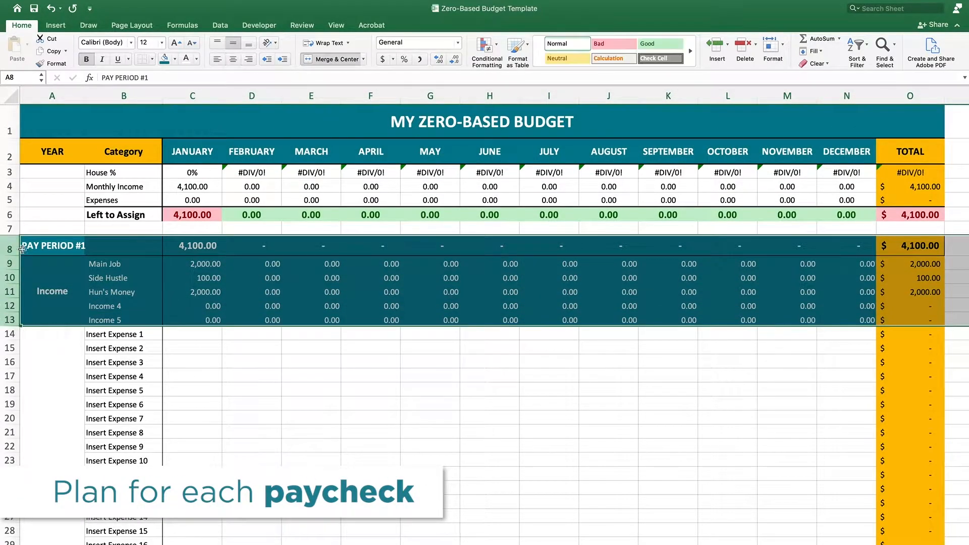
{"action": "left_click", "coordinate": [32, 247]}
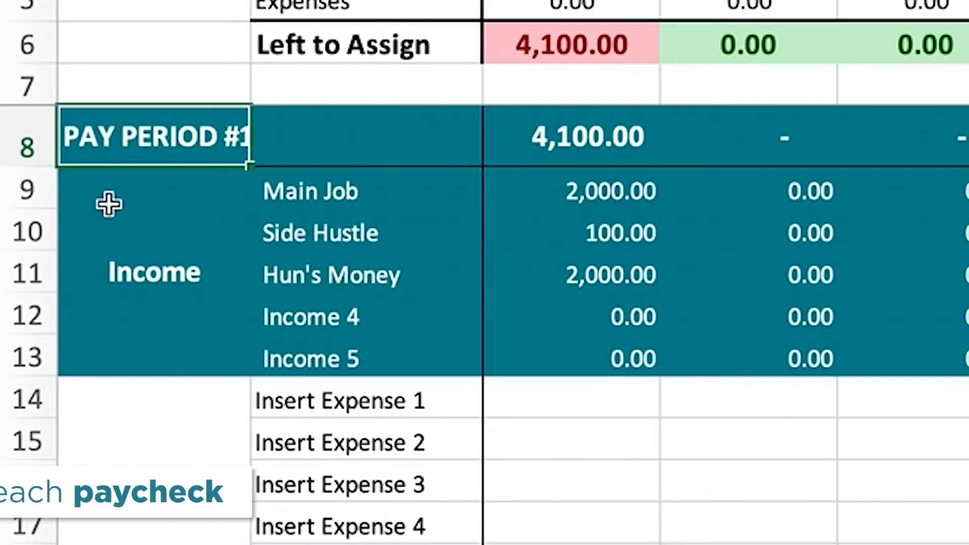
{"action": "left_click", "coordinate": [152, 239]}
{"action": "scroll", "coordinate": [152, 238], "scroll_direction": "down", "scroll_amount": 15}
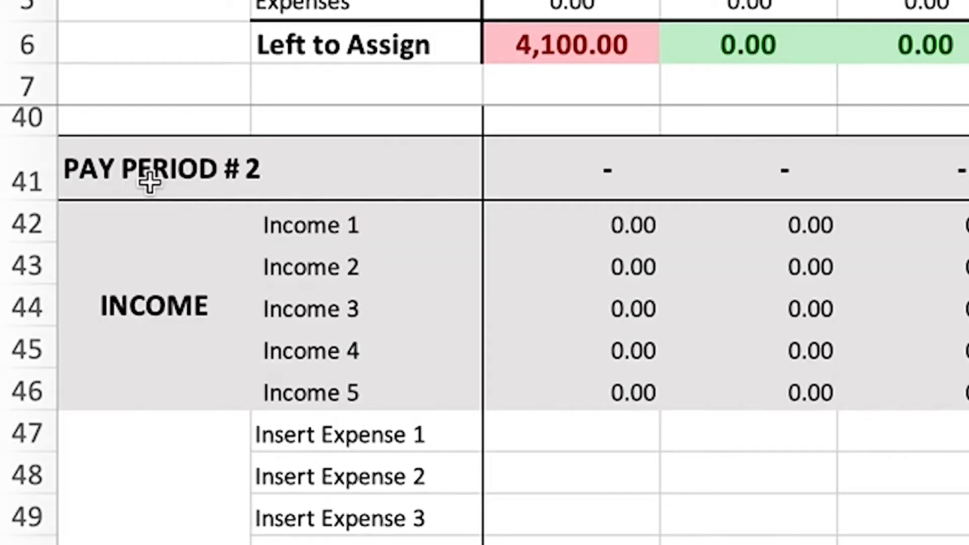
{"action": "left_click", "coordinate": [50, 262]}
{"action": "left_click", "coordinate": [48, 301]}
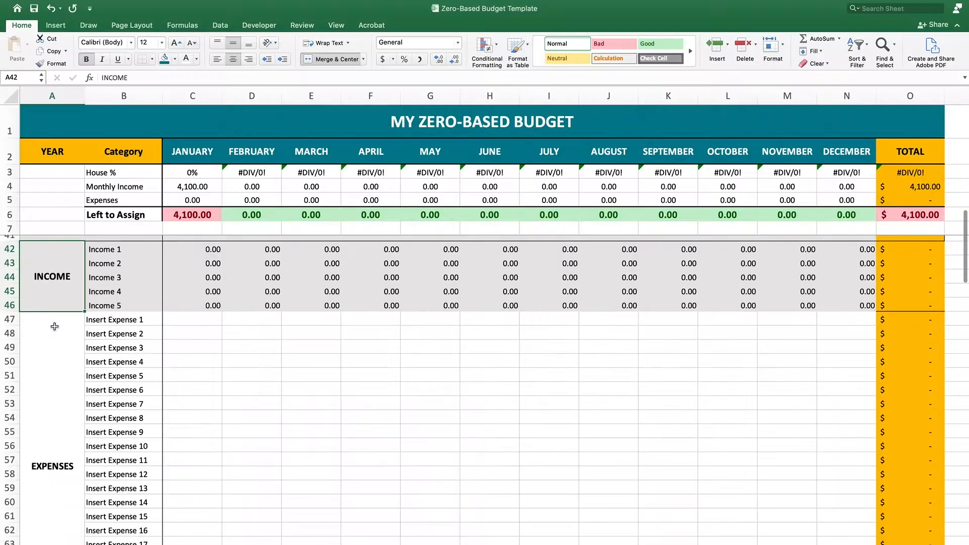
{"action": "scroll", "coordinate": [146, 312], "scroll_direction": "down", "scroll_amount": 10}
{"action": "scroll", "coordinate": [54, 326], "scroll_direction": "down", "scroll_amount": 10}
{"action": "scroll", "coordinate": [54, 326], "scroll_direction": "up", "scroll_amount": 20}
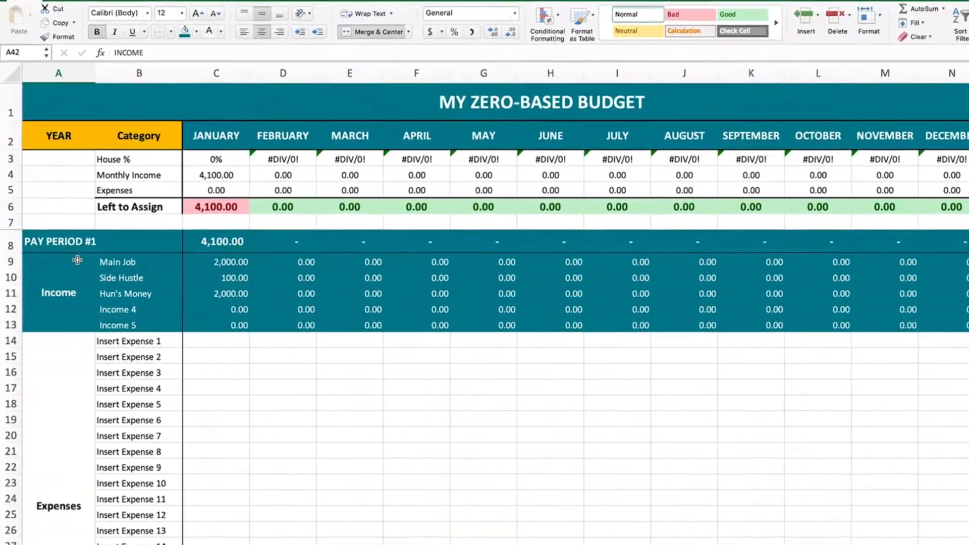
{"action": "left_click", "coordinate": [120, 263]}
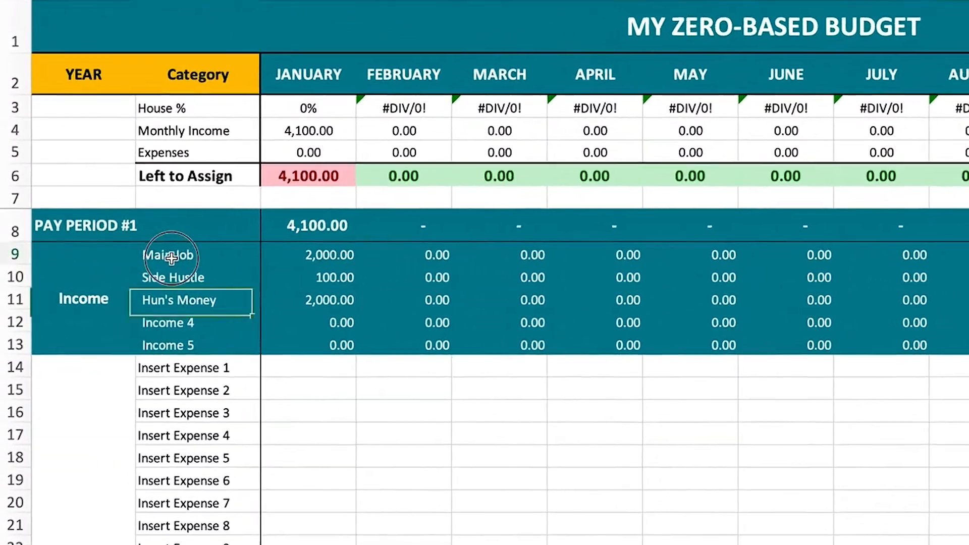
{"action": "left_click_drag", "start_coordinate": [171, 258], "coordinate": [162, 345]}
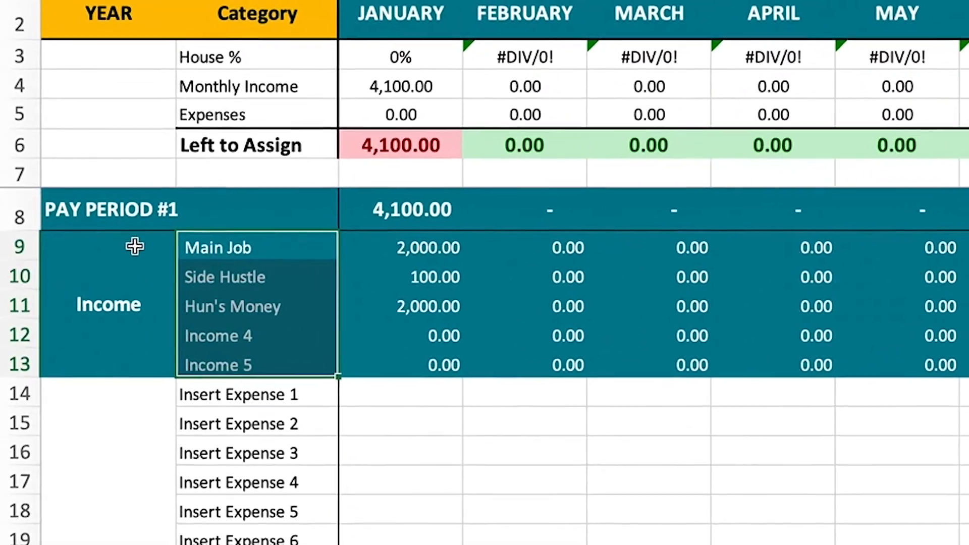
{"action": "left_click", "coordinate": [216, 248]}
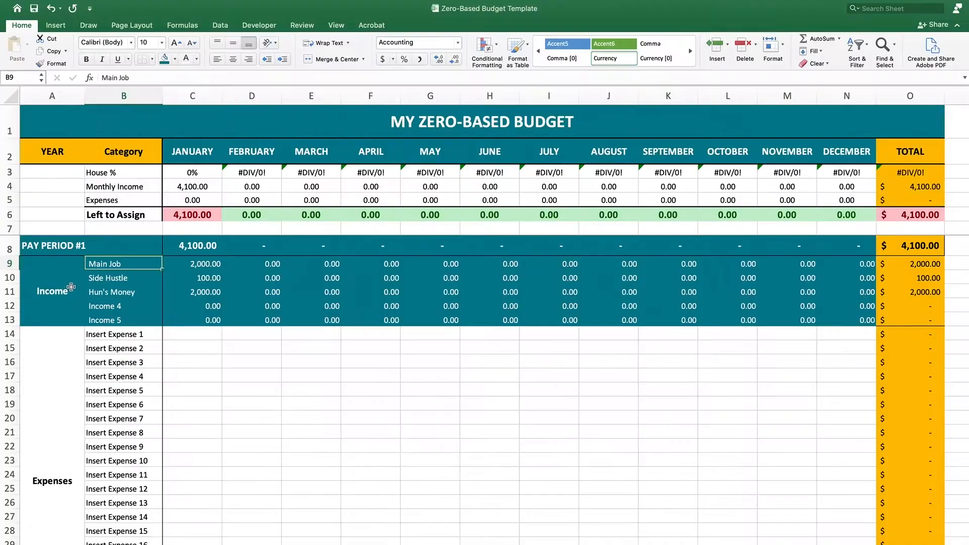
{"action": "left_click", "coordinate": [182, 298]}
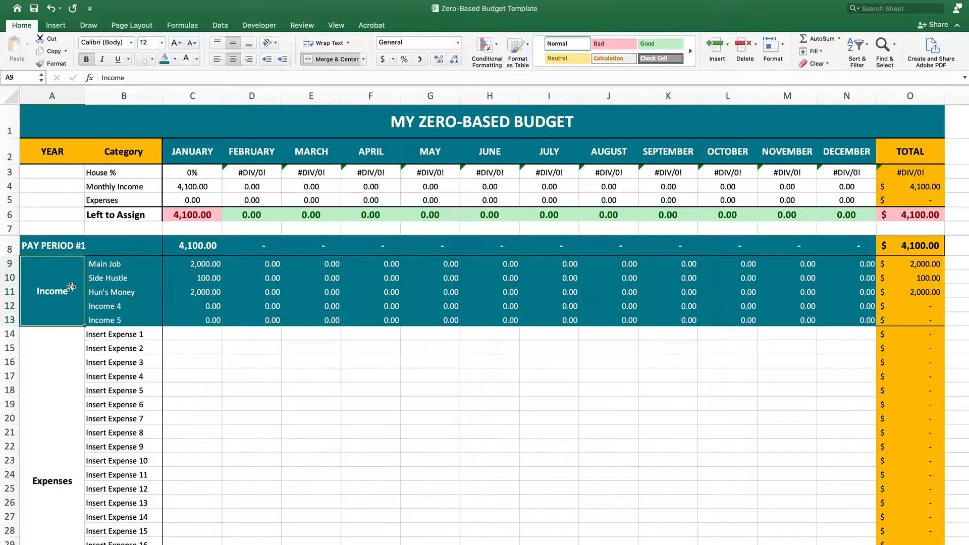
{"action": "left_click", "coordinate": [204, 186]}
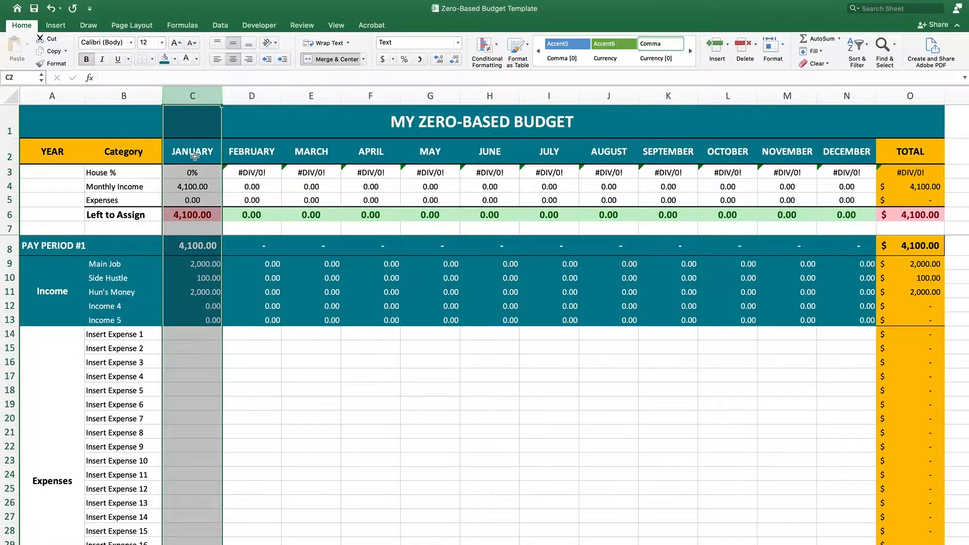
{"action": "left_click", "coordinate": [333, 368]}
Copy the three named income sources and their January amounts from Pay Period #1 into Pay Period #2, starting at Income 1, as values only.
{"action": "left_click_drag", "start_coordinate": [397, 187], "coordinate": [547, 288]}
{"action": "key", "text": "super+c"}
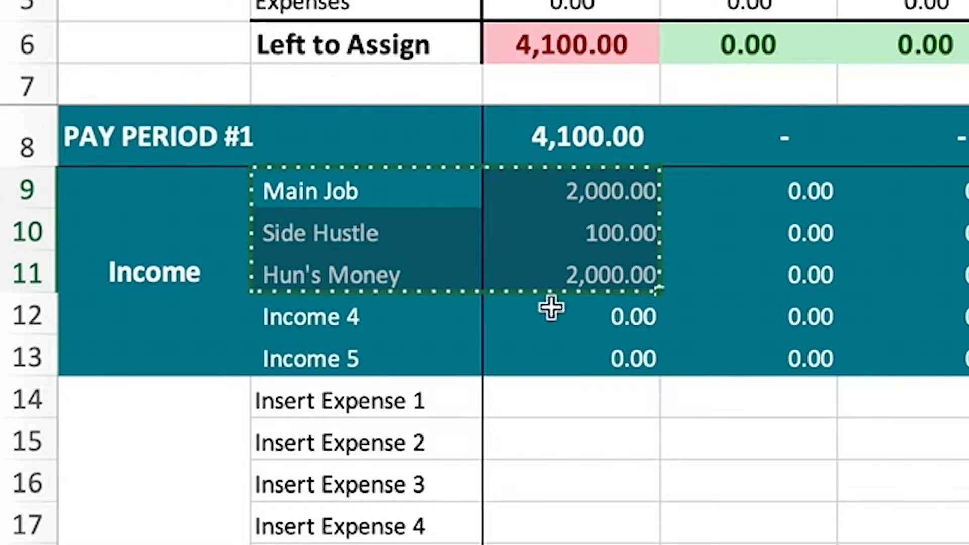
{"action": "scroll", "coordinate": [184, 372], "scroll_direction": "down", "scroll_amount": 8}
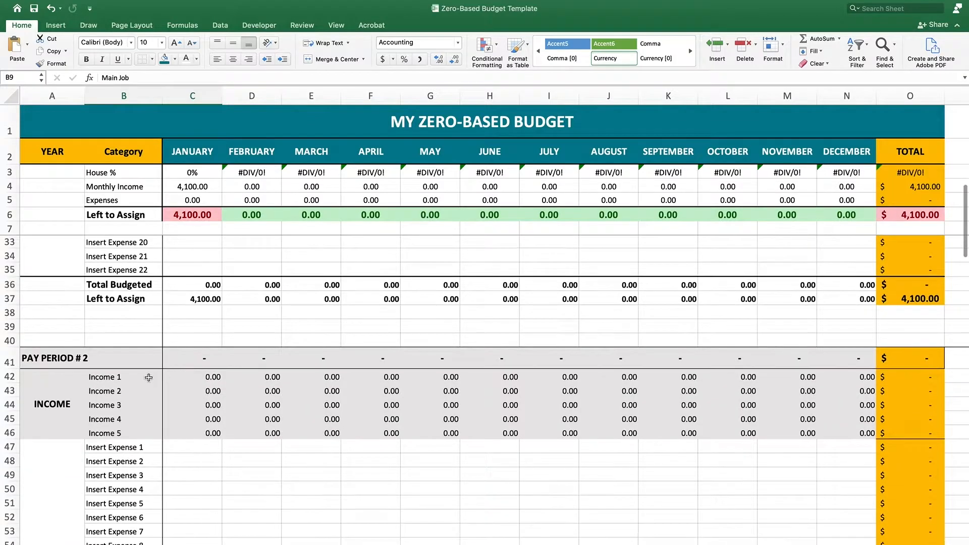
{"action": "left_click", "coordinate": [143, 377]}
{"action": "scroll", "coordinate": [162, 378], "scroll_direction": "up", "scroll_amount": 1}
{"action": "scroll", "coordinate": [186, 379], "scroll_direction": "left", "scroll_amount": 1}
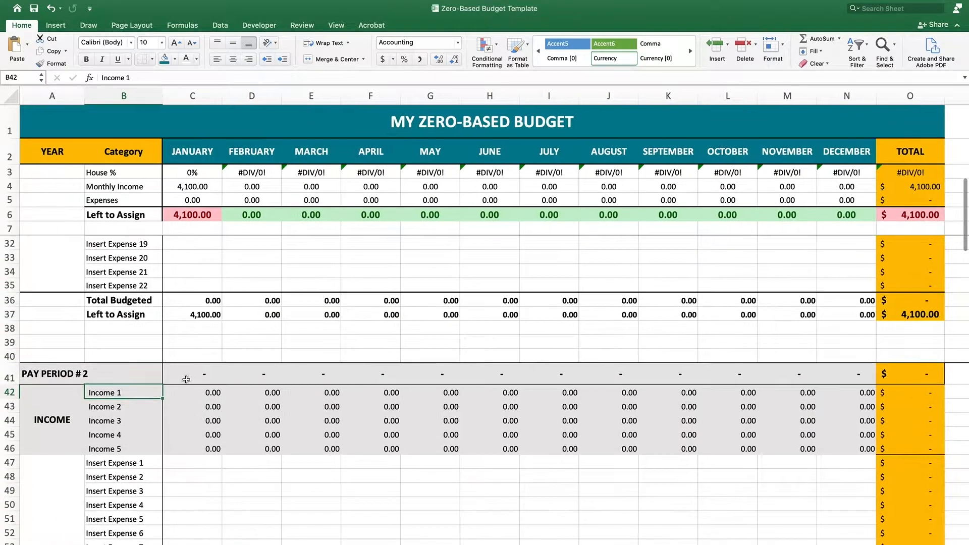
{"action": "right_click", "coordinate": [136, 391]}
{"action": "mouse_move", "coordinate": [197, 402]}
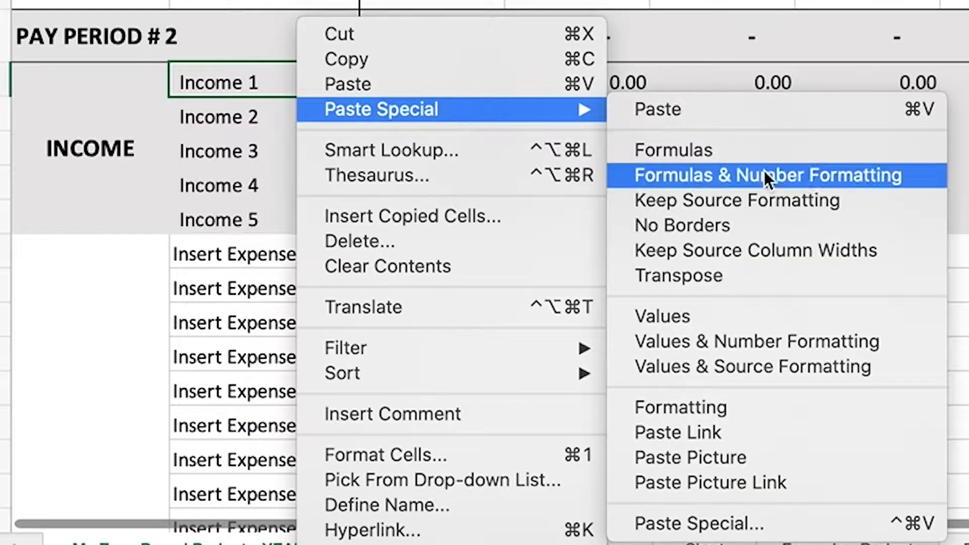
{"action": "left_click", "coordinate": [722, 314]}
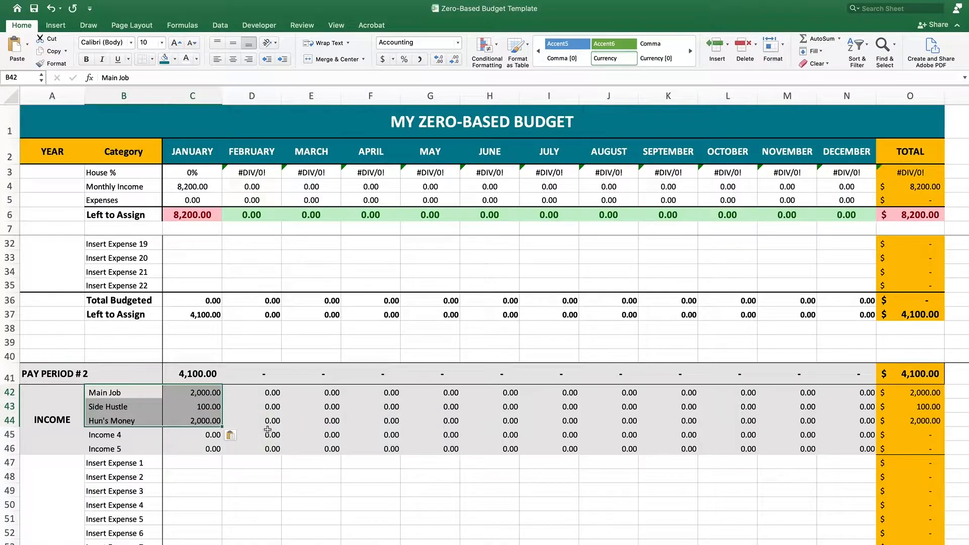
{"action": "left_click", "coordinate": [212, 406]}
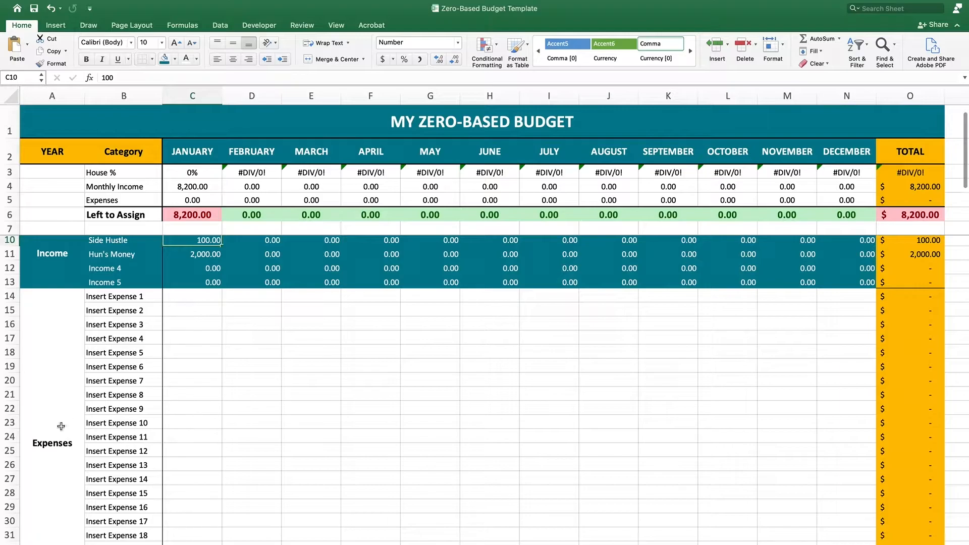
Examine the Pay Period #1 expense section, from Insert Expense 1 through Insert Expense 22.
{"action": "left_click", "coordinate": [61, 426]}
{"action": "scroll", "coordinate": [187, 403], "scroll_direction": "down", "scroll_amount": 4}
{"action": "scroll", "coordinate": [186, 403], "scroll_direction": "up", "scroll_amount": 1}
{"action": "left_click_drag", "start_coordinate": [139, 258], "coordinate": [131, 518]}
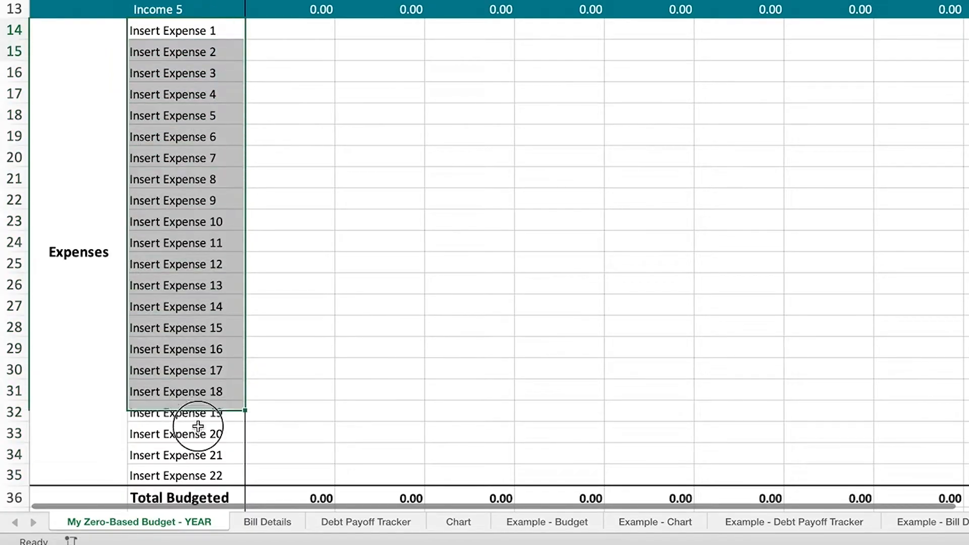
{"action": "left_click_drag", "start_coordinate": [198, 426], "coordinate": [200, 460]}
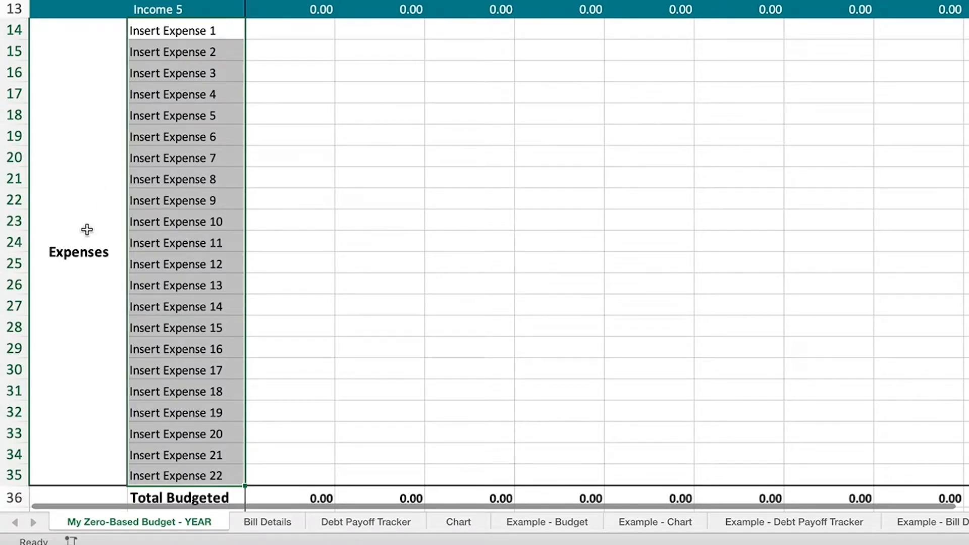
{"action": "left_click", "coordinate": [176, 180]}
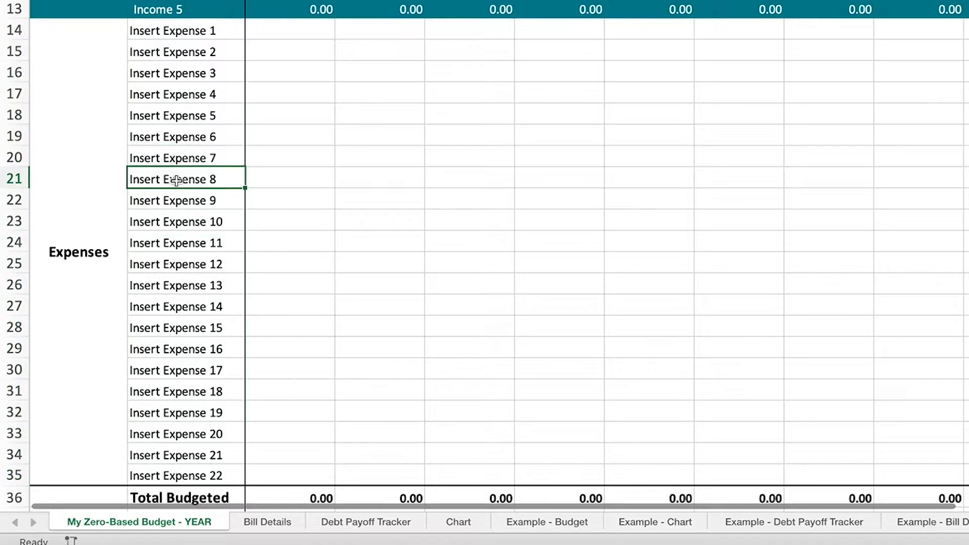
{"action": "left_click", "coordinate": [13, 178]}
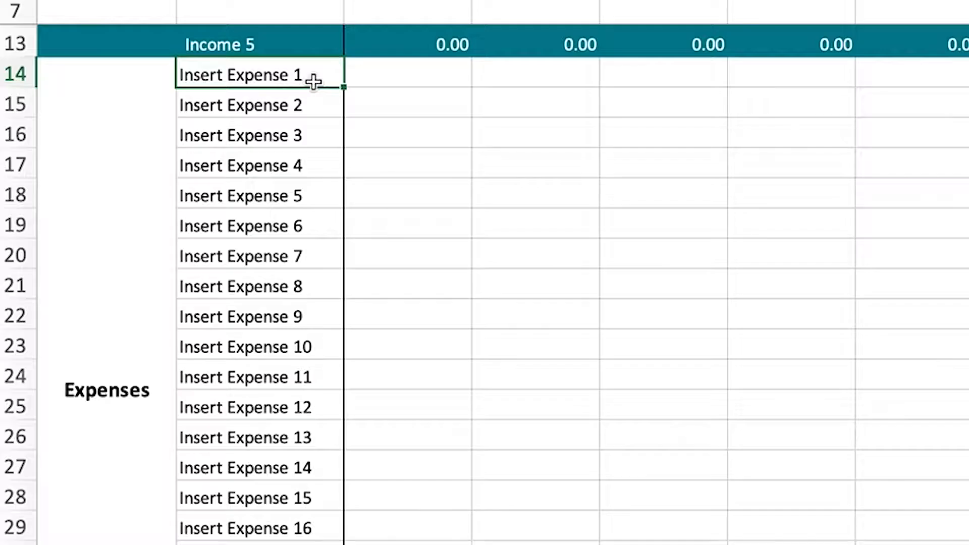
Replace the first three Pay Period #1 expense placeholders with Mortgage, Water Bill and Cell Phone bill.
{"action": "type", "text": "Mort"}
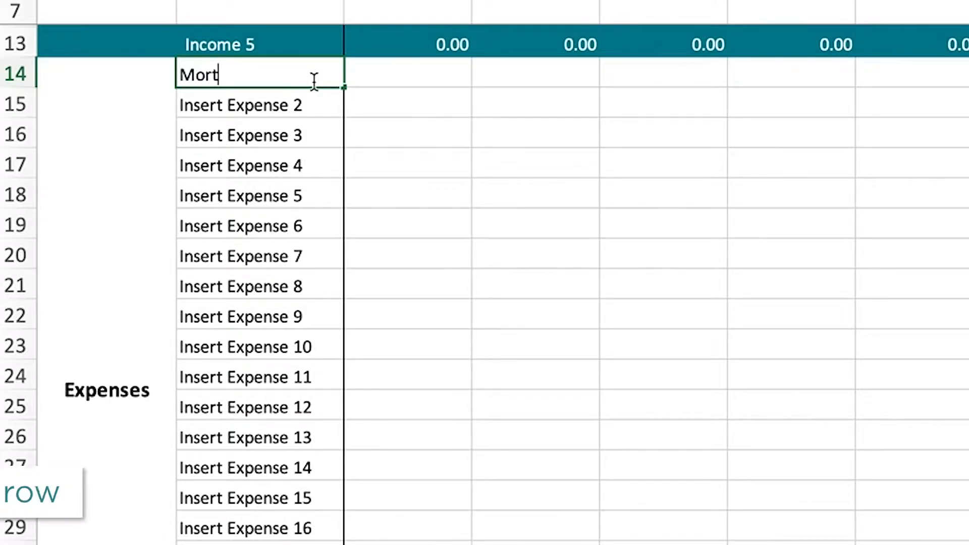
{"action": "type", "text": "gage"}
{"action": "key", "text": "Return"}
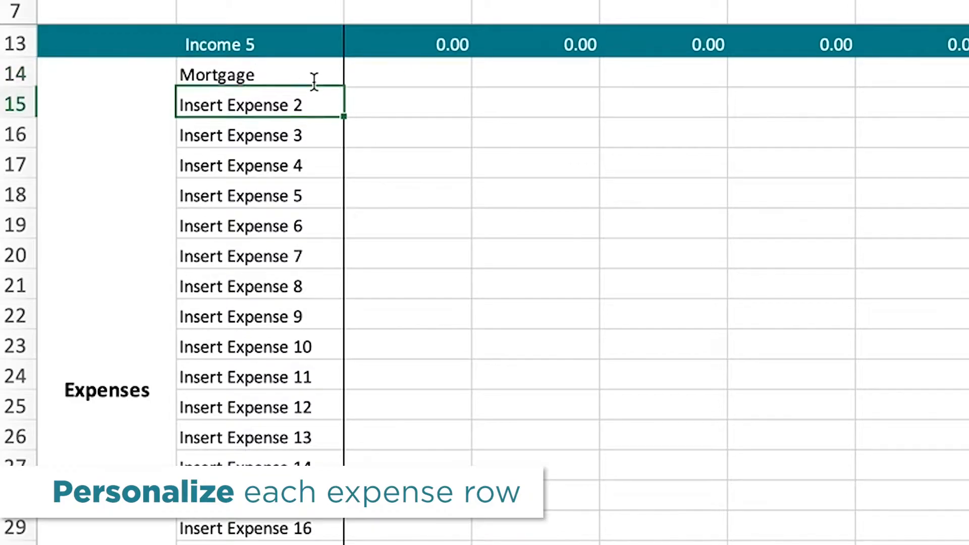
{"action": "type", "text": "Water Bill"}
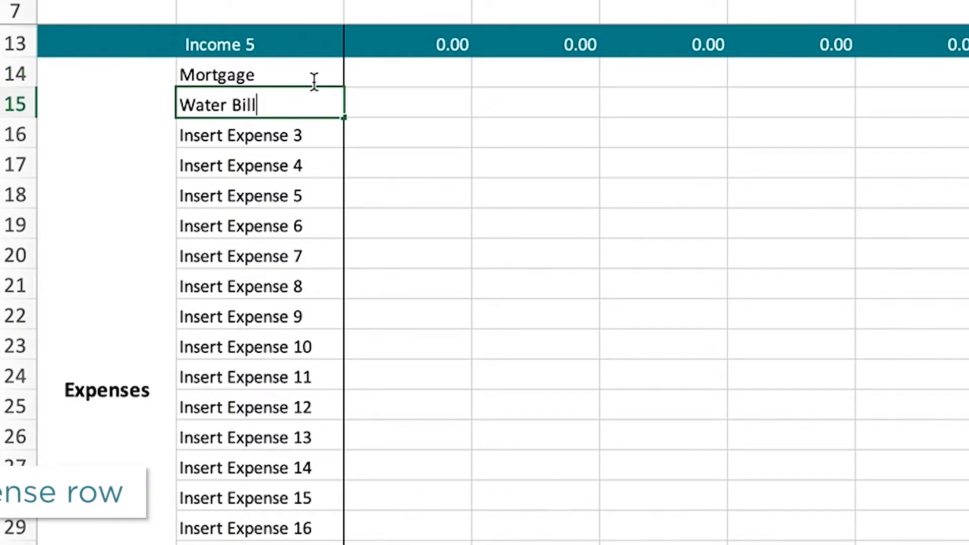
{"action": "key", "text": "Return"}
{"action": "type", "text": "Cell P"}
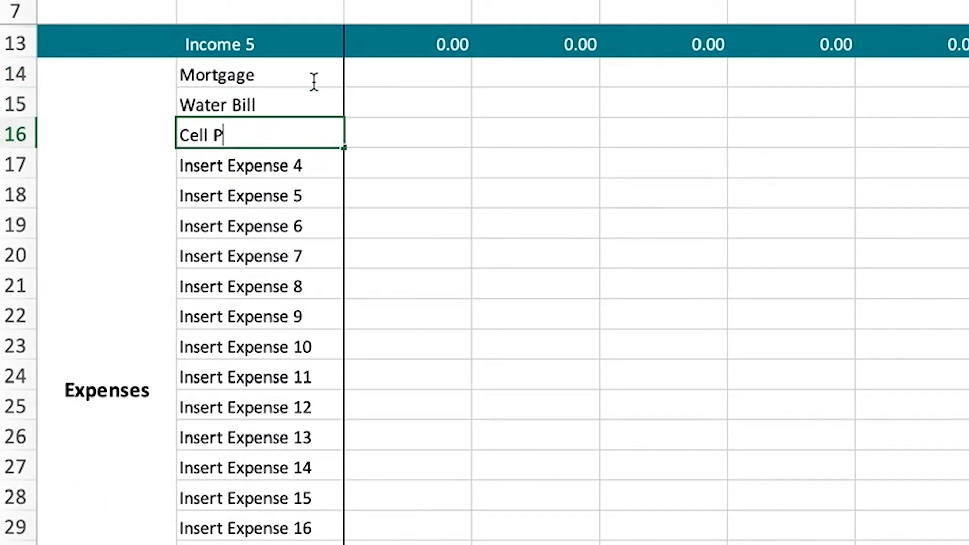
{"action": "type", "text": "hone bill"}
{"action": "key", "text": "Return"}
Name the fourth and fifth Pay Period #1 expenses Train tickets and Groceries.
{"action": "type", "text": "Train tick"}
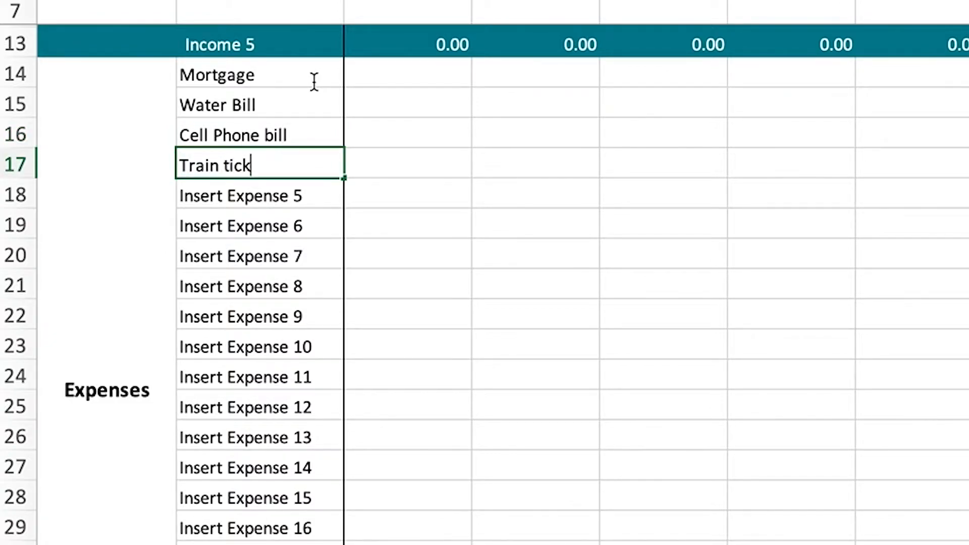
{"action": "type", "text": "ets"}
{"action": "key", "text": "Return"}
{"action": "type", "text": "loan"}
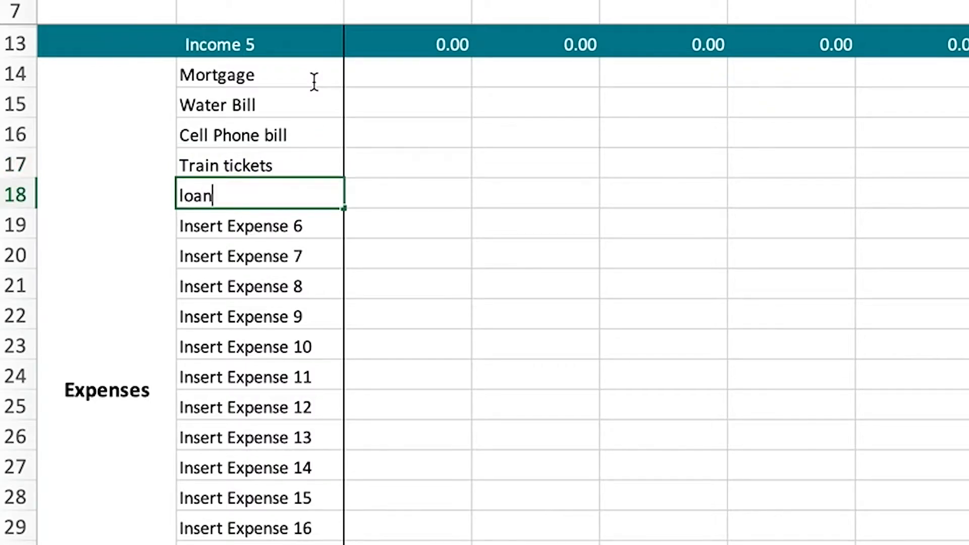
{"action": "key", "text": "BackSpace"}
{"action": "key", "text": "BackSpace"}
{"action": "key", "text": "BackSpace"}
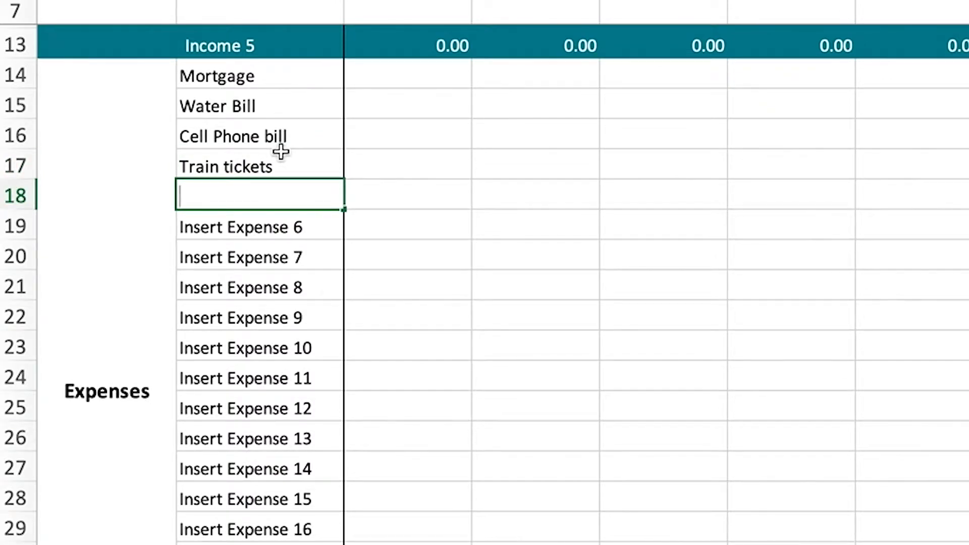
{"action": "type", "text": "Groceries"}
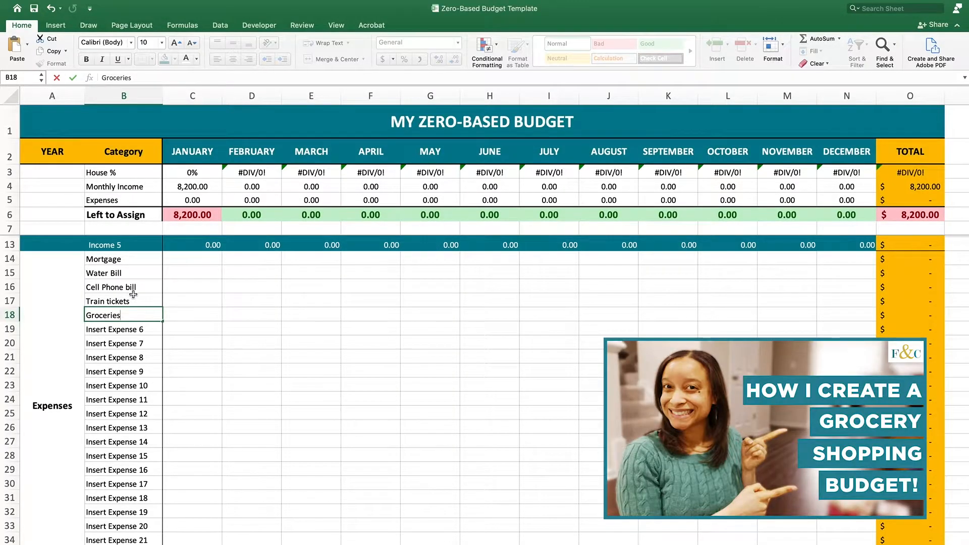
{"action": "left_click_drag", "start_coordinate": [130, 257], "coordinate": [133, 341]}
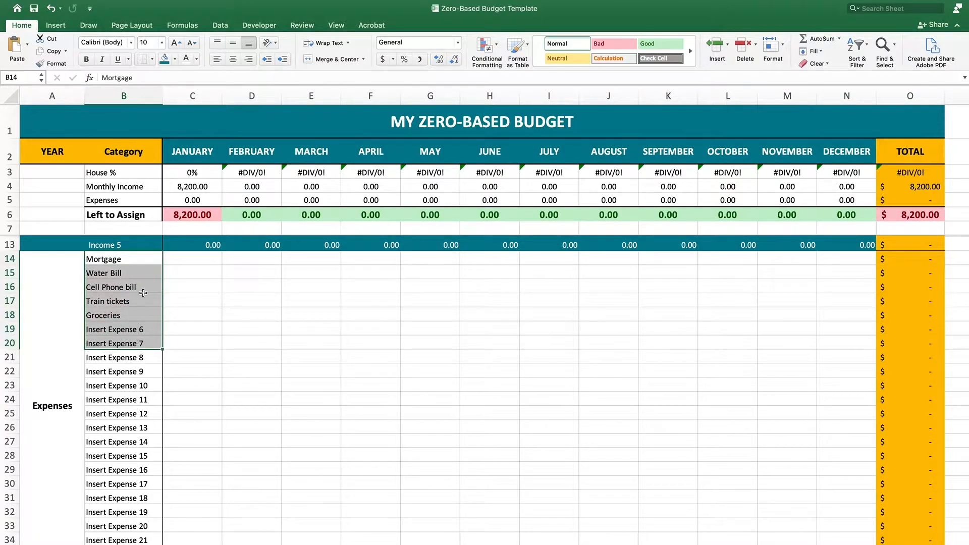
Enter the January expenses for Pay Period #1: 1500 Mortgage, 100 Water Bill, 100 Cell Phone bill, 255 Train tickets, 150 Groceries.
{"action": "left_click", "coordinate": [208, 259]}
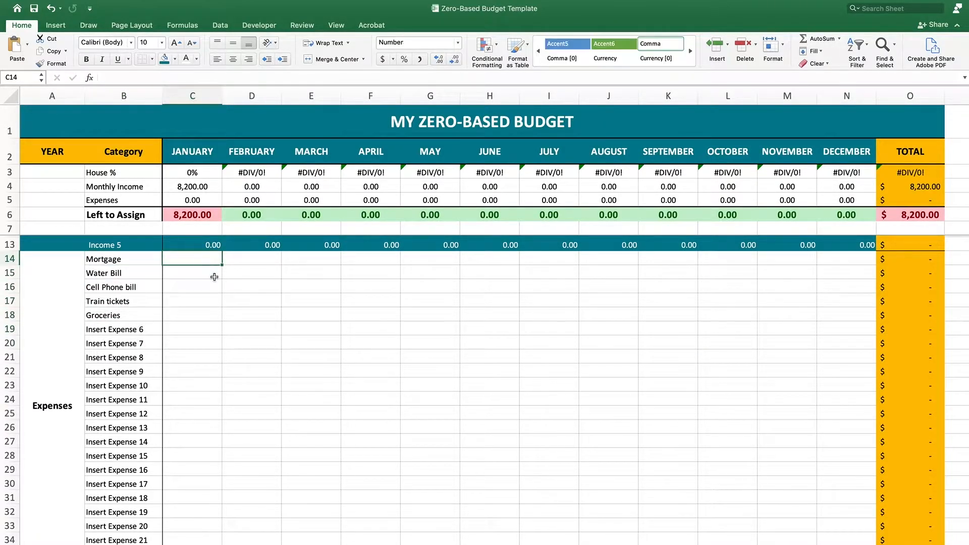
{"action": "type", "text": "2"}
{"action": "key", "text": "BackSpace"}
{"action": "type", "text": "1500"}
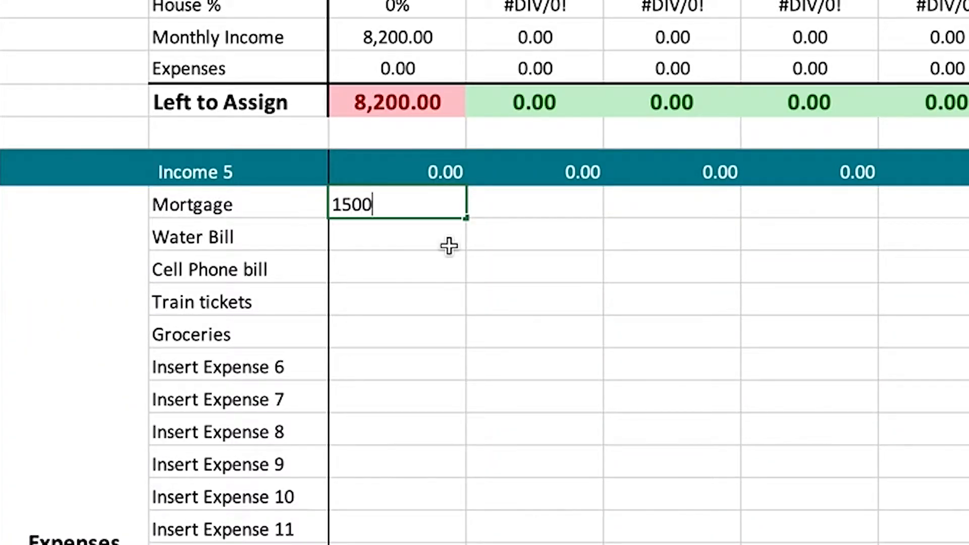
{"action": "key", "text": "Return"}
{"action": "type", "text": "100"}
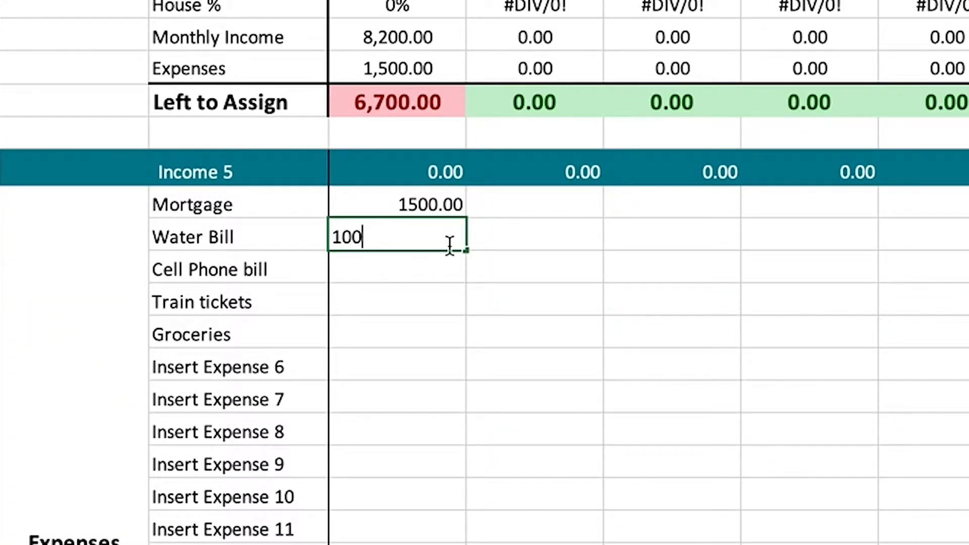
{"action": "key", "text": "Return"}
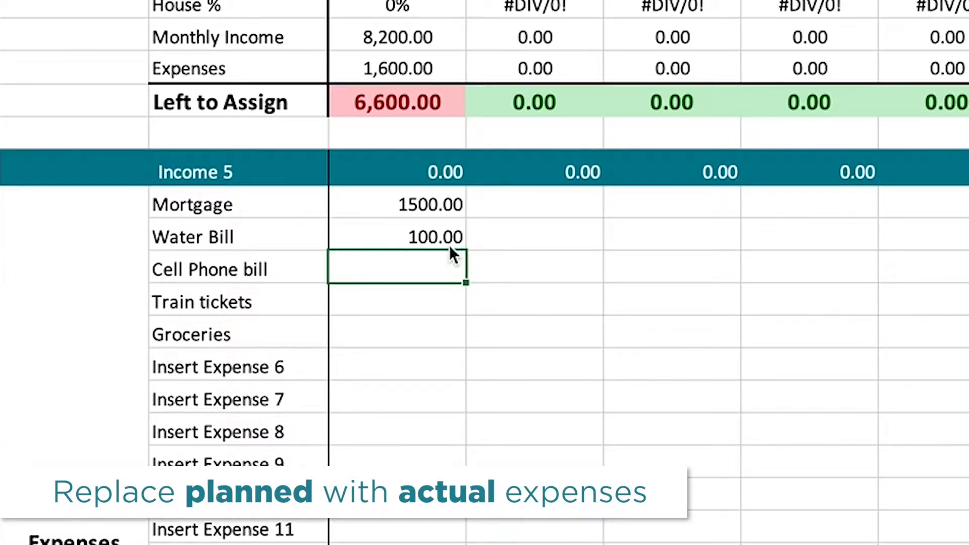
{"action": "left_click", "coordinate": [433, 233]}
{"action": "left_click", "coordinate": [430, 264]}
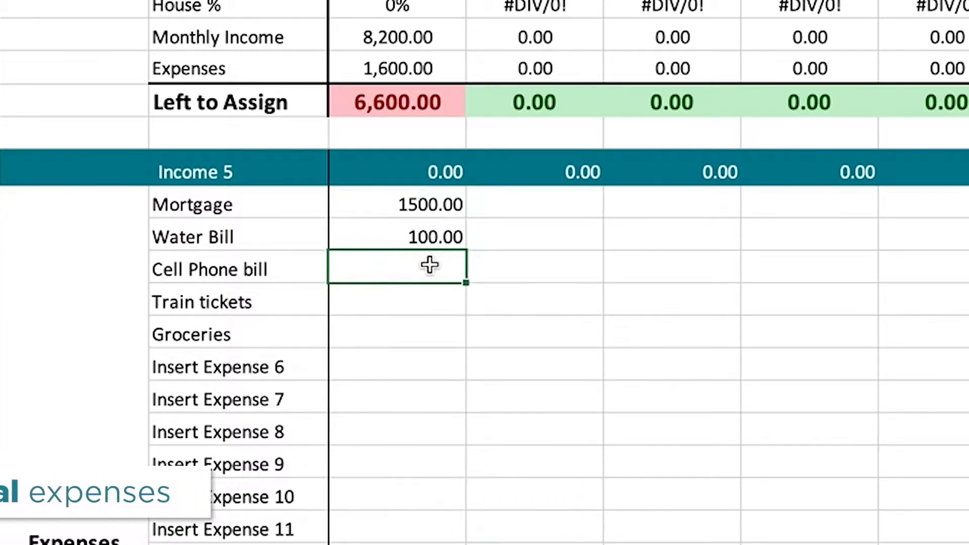
Check the January Total Budgeted and Left to Assign rows for Pay Period #1, and review its heading and expense amounts.
{"action": "scroll", "coordinate": [430, 264], "scroll_direction": "down", "scroll_amount": 5}
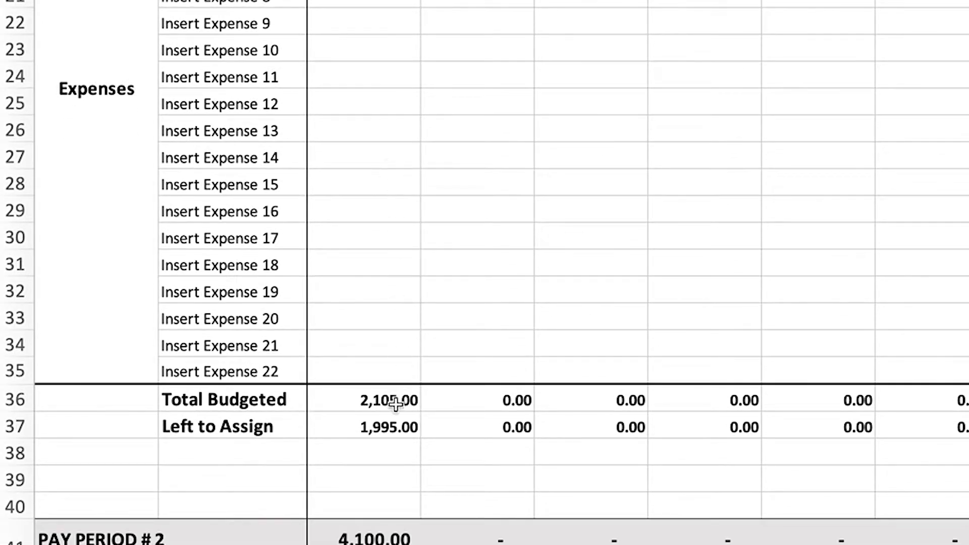
{"action": "left_click", "coordinate": [396, 402]}
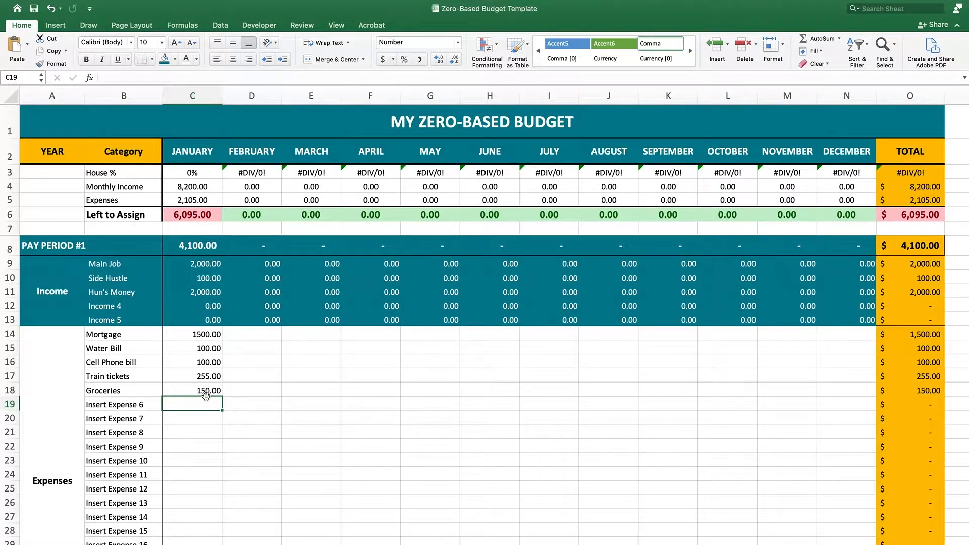
{"action": "left_click", "coordinate": [52, 245]}
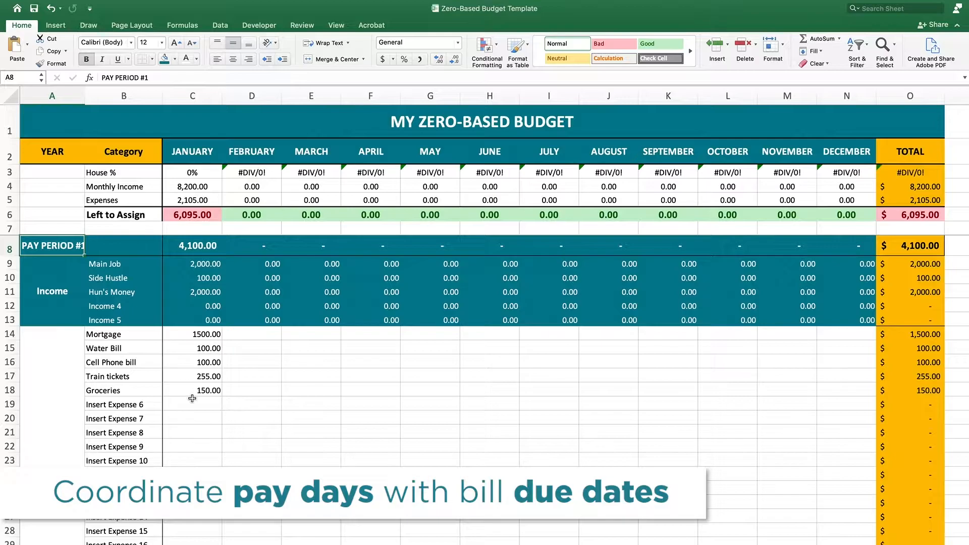
{"action": "left_click", "coordinate": [192, 399]}
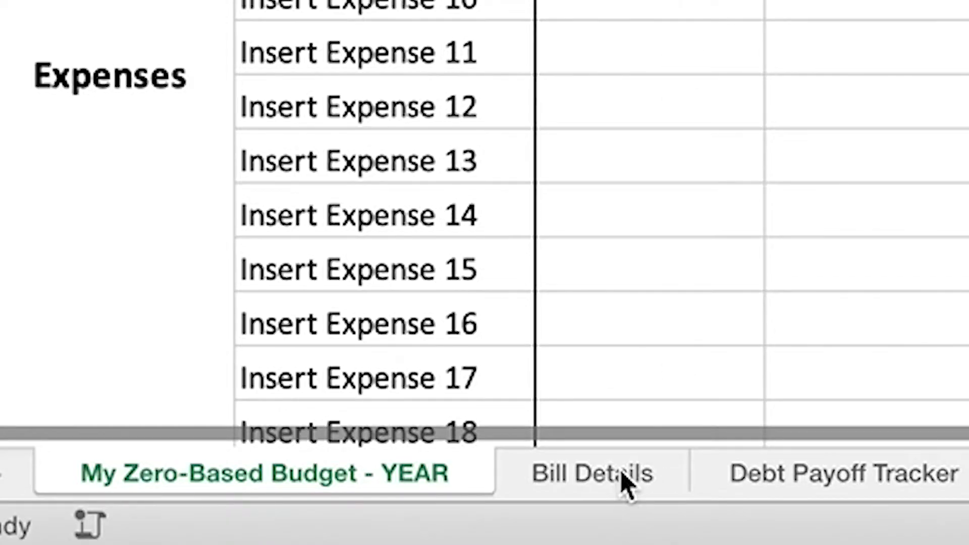
On the Bill Details sheet, add Mortgage Company as the first company with an amount of 1500 and a 3% interest rate.
{"action": "left_click", "coordinate": [623, 480]}
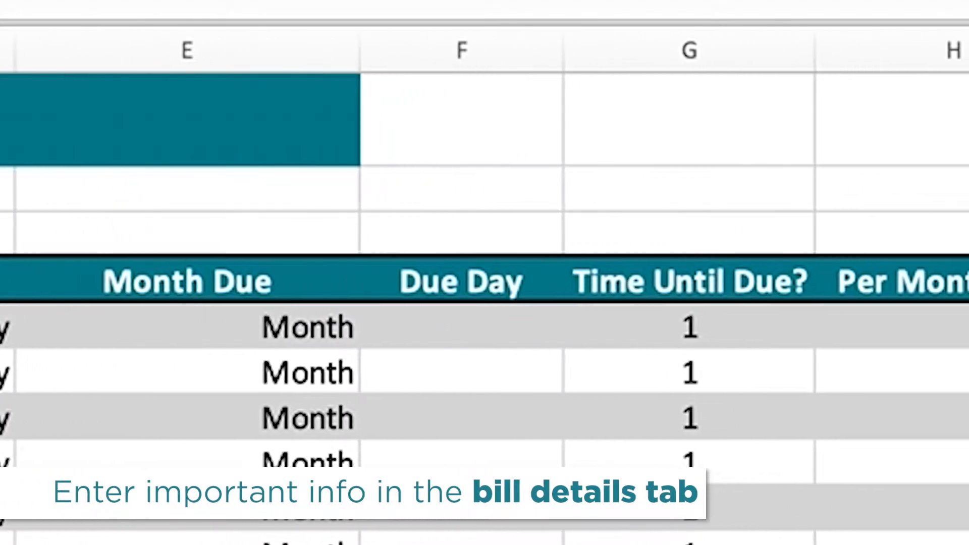
{"action": "type", "text": "M"}
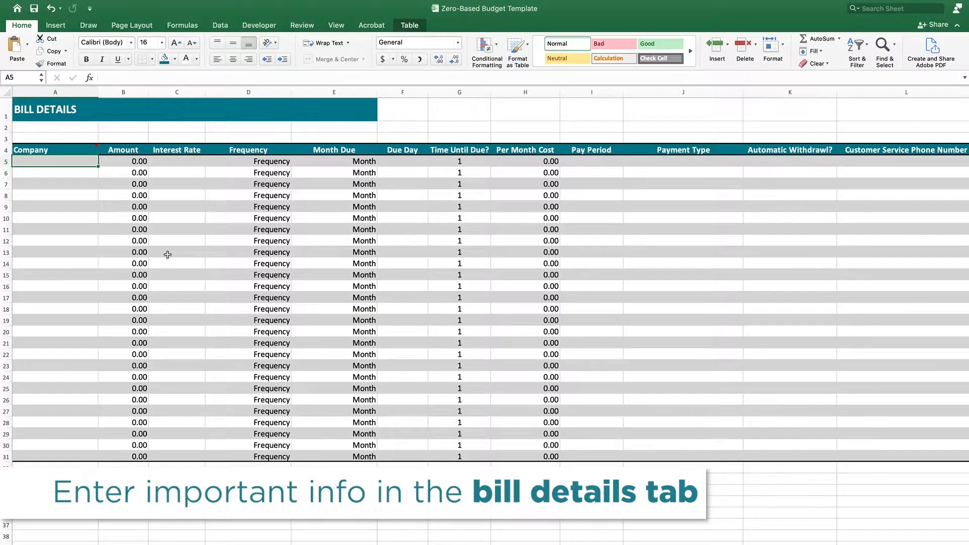
{"action": "type", "text": "ortgage"}
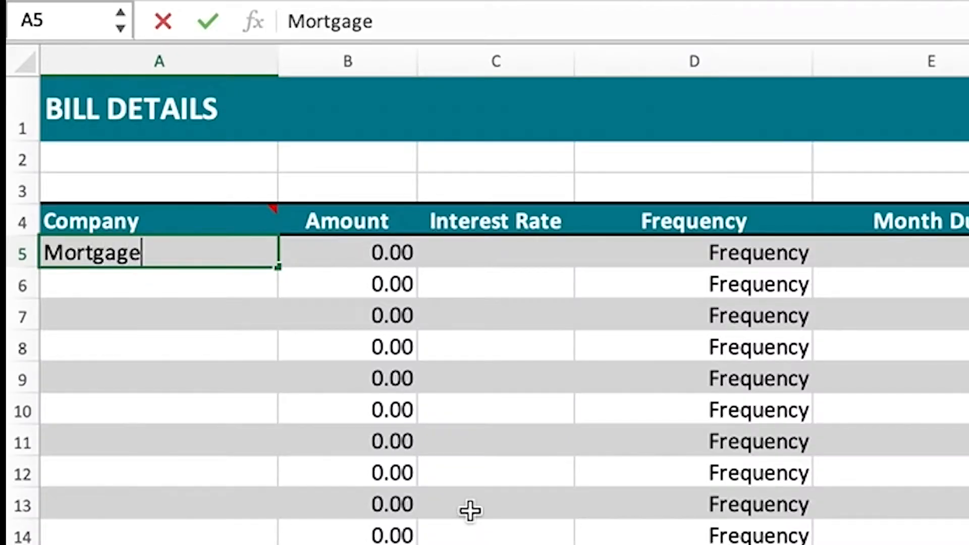
{"action": "type", "text": " Company"}
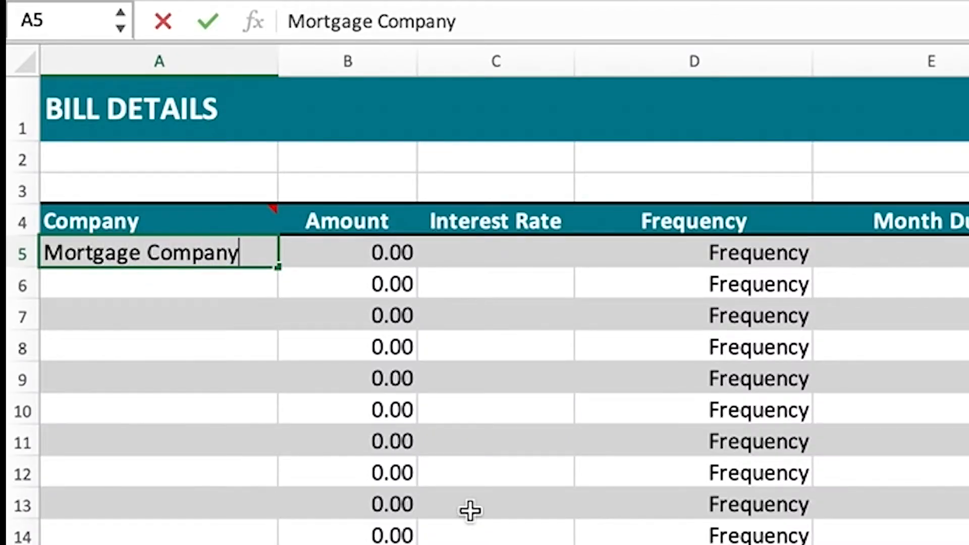
{"action": "key", "text": "Tab"}
{"action": "type", "text": "1500"}
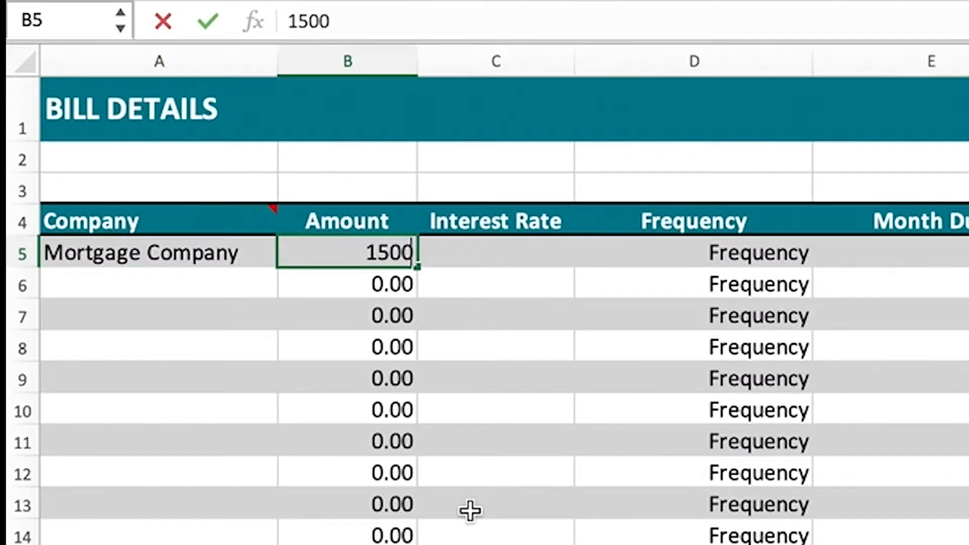
{"action": "key", "text": "Tab"}
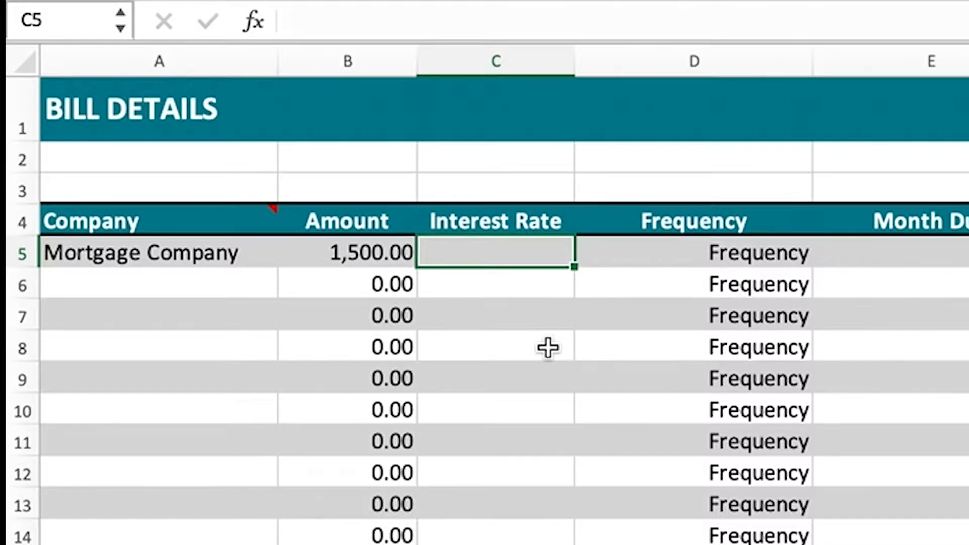
{"action": "type", "text": "3%"}
{"action": "key", "text": "Tab"}
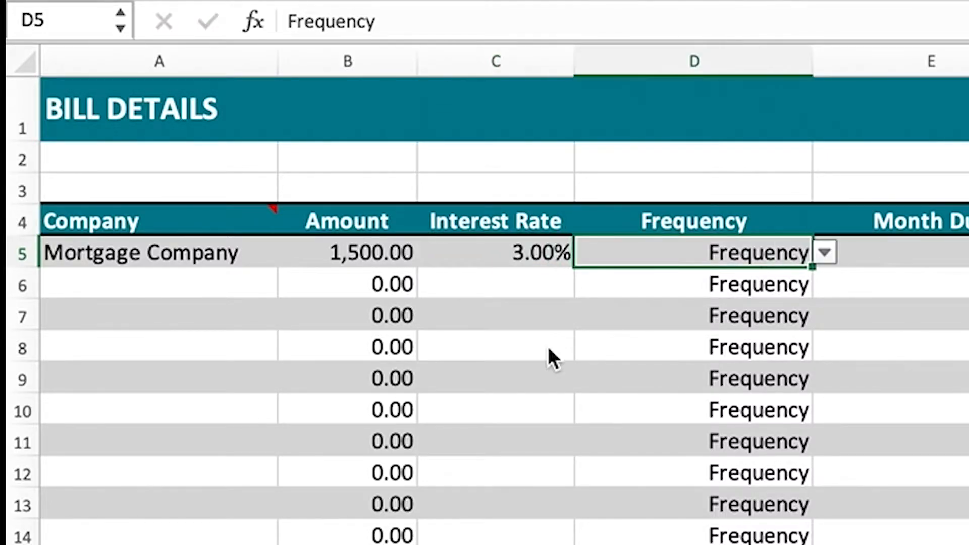
Set the Mortgage Company bill's frequency to Monthly and its month due to Every Month.
{"action": "left_click", "coordinate": [826, 254]}
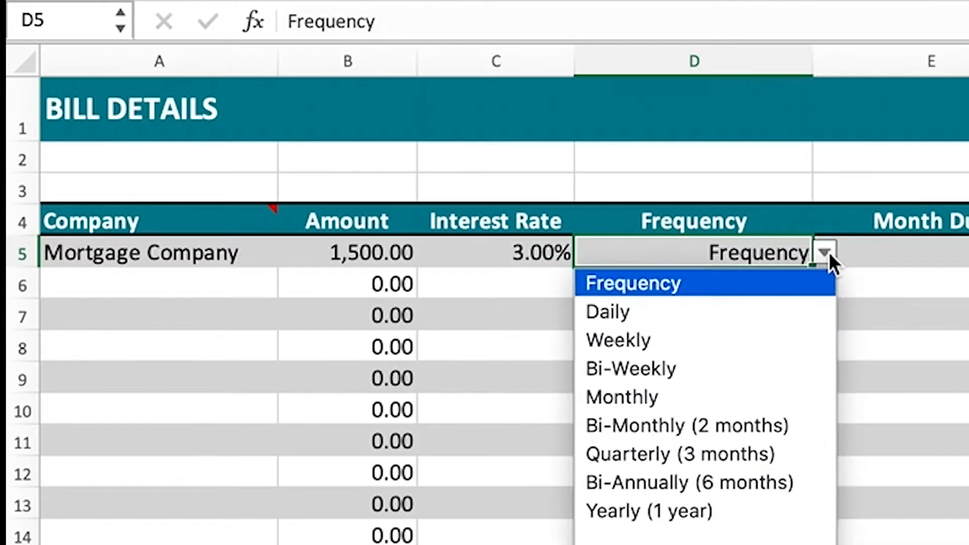
{"action": "left_click", "coordinate": [772, 395]}
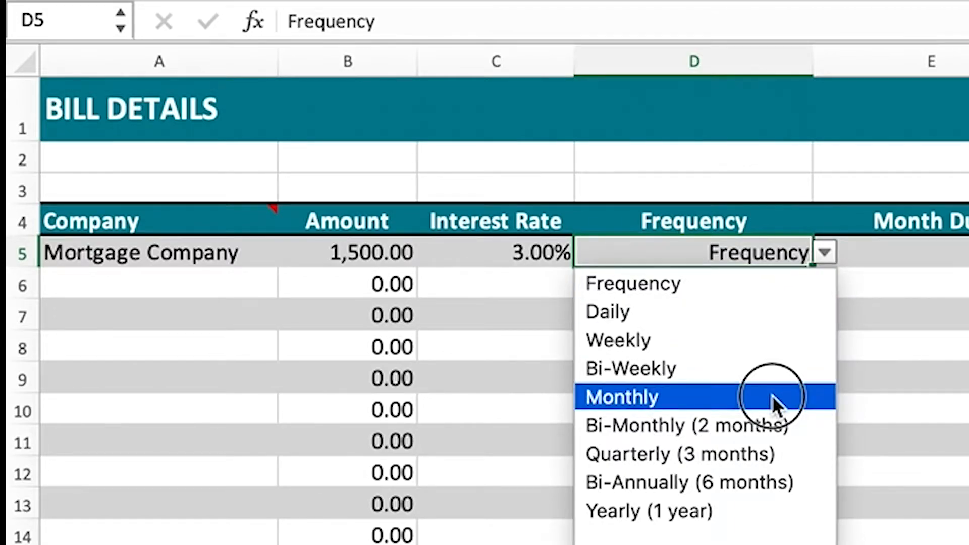
{"action": "left_click", "coordinate": [740, 58]}
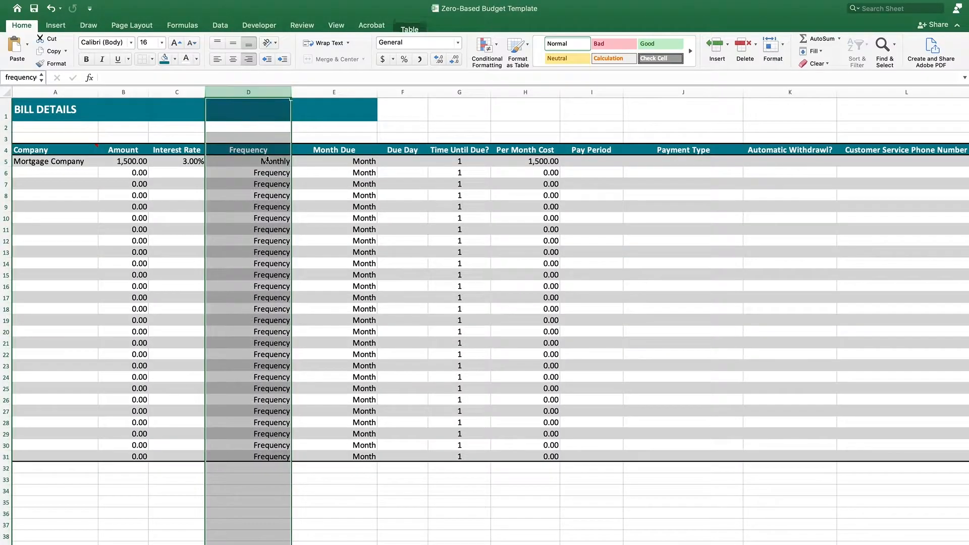
{"action": "left_click", "coordinate": [334, 162]}
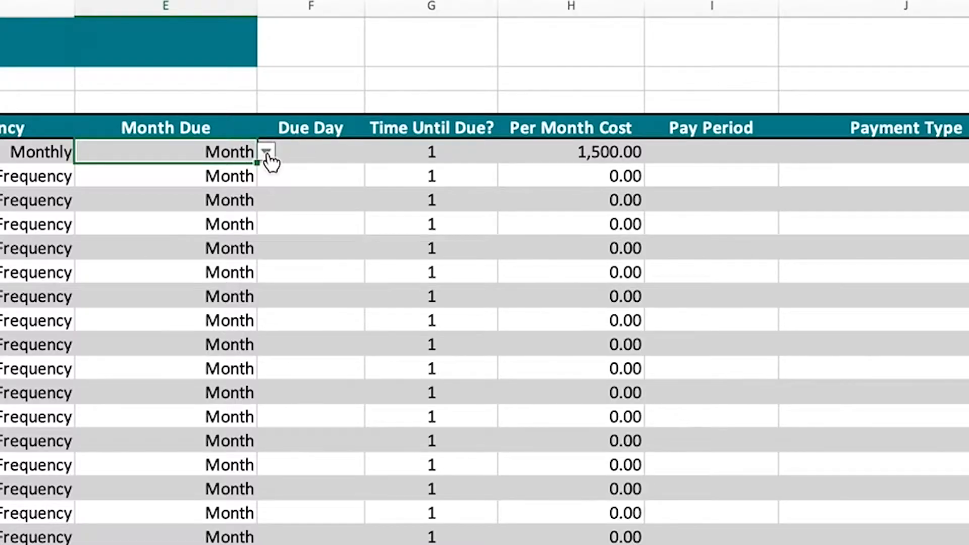
{"action": "left_click", "coordinate": [266, 152]}
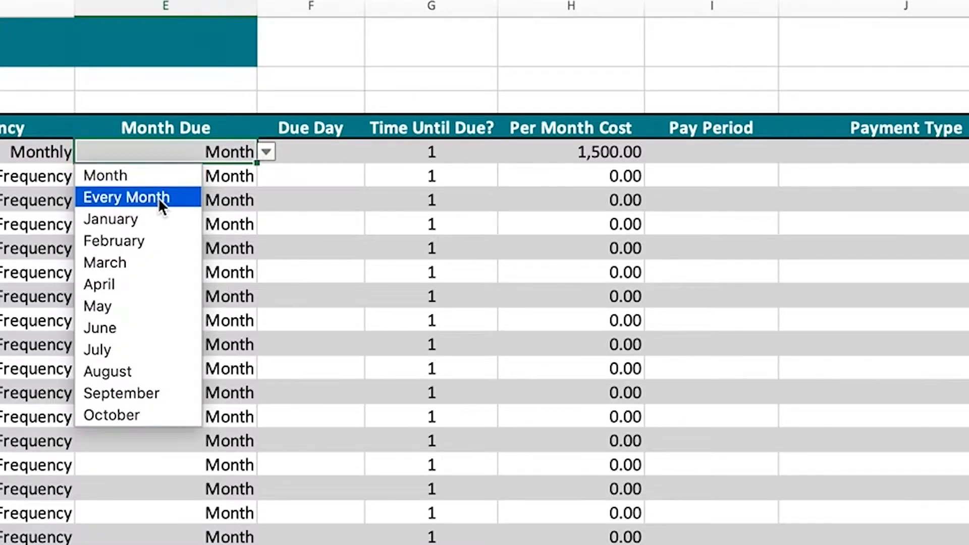
{"action": "left_click", "coordinate": [139, 199]}
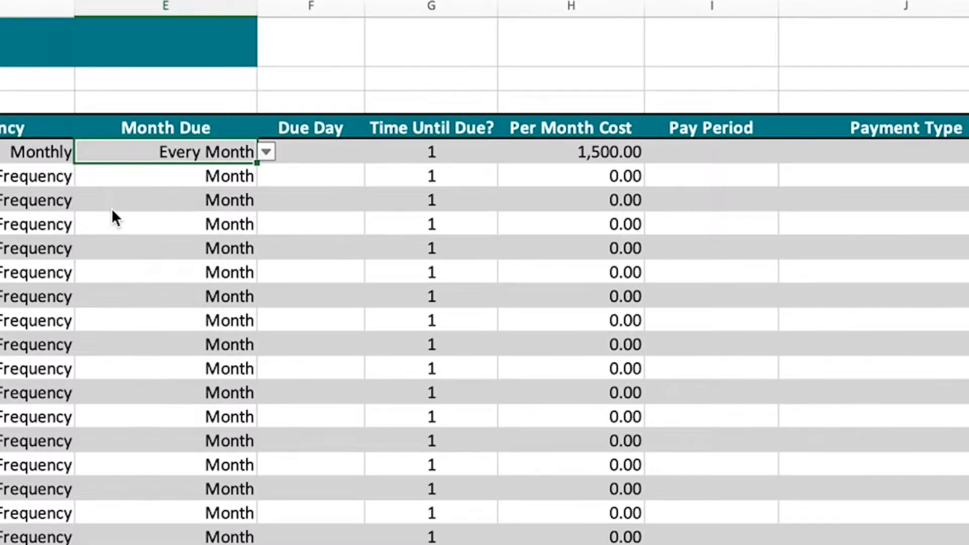
Set the Mortgage Company bill's due day to 1 and check its Time Until Due and Per Month Cost values.
{"action": "left_click", "coordinate": [294, 153]}
{"action": "type", "text": "1"}
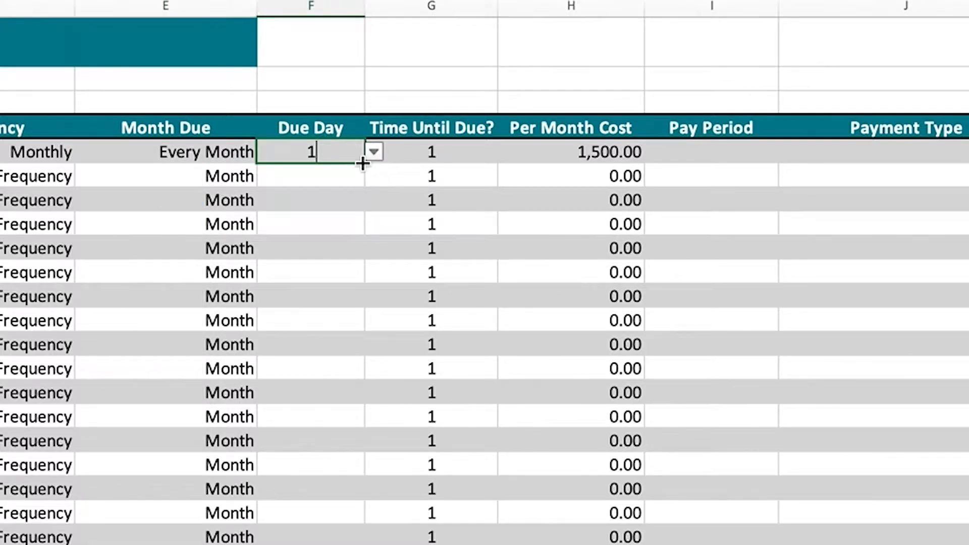
{"action": "left_click", "coordinate": [448, 152]}
{"action": "left_click", "coordinate": [430, 19]}
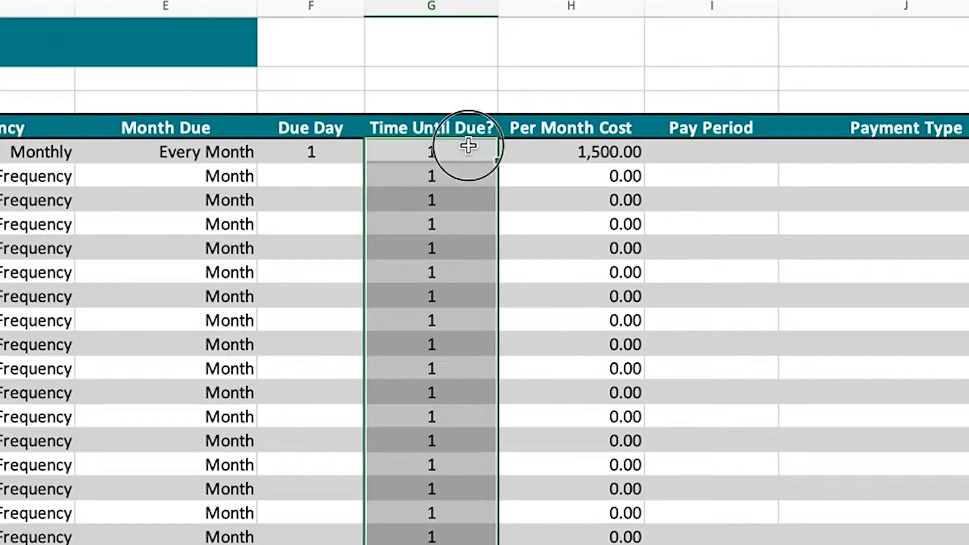
{"action": "left_click", "coordinate": [468, 146]}
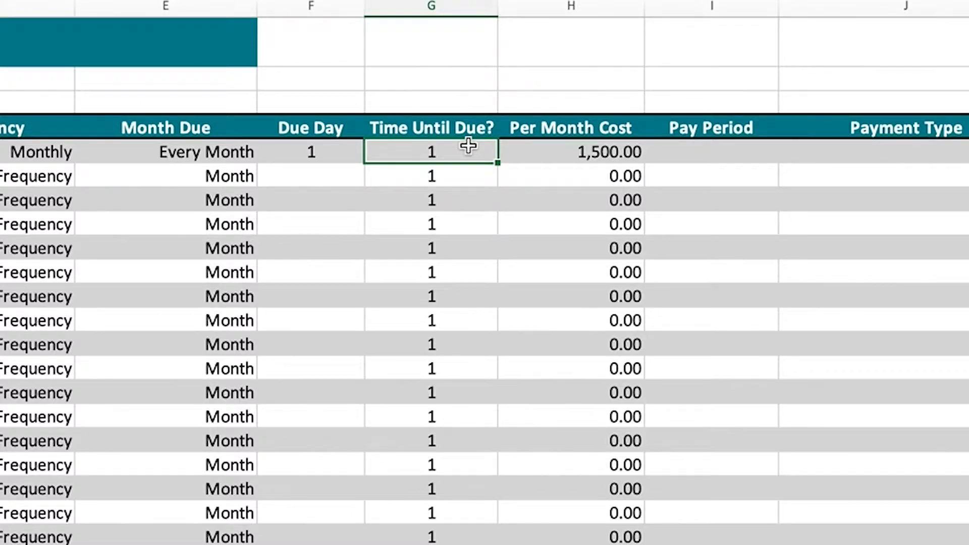
{"action": "left_click", "coordinate": [510, 151]}
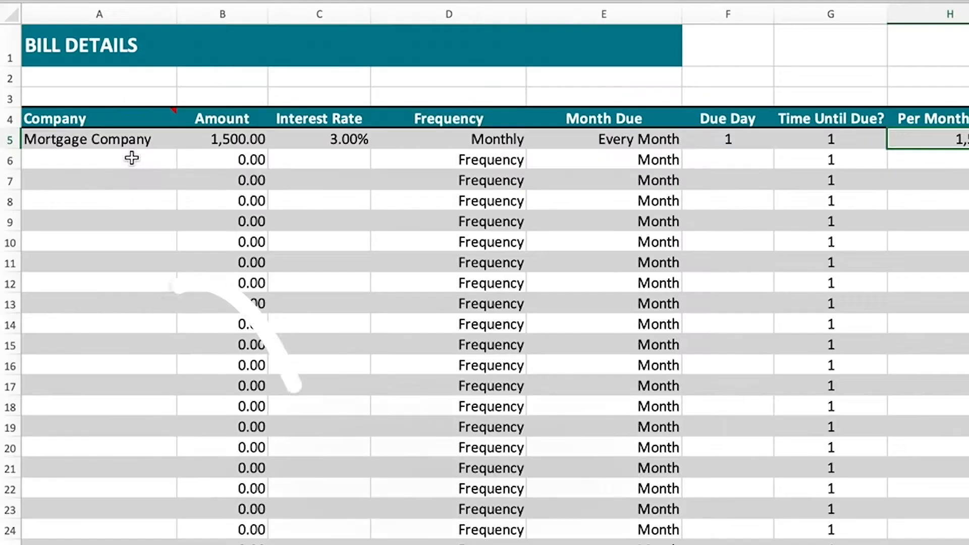
Add a second bill named Company below Mortgage Company, with an amount of 75 and a 0% interest rate.
{"action": "left_click", "coordinate": [135, 159]}
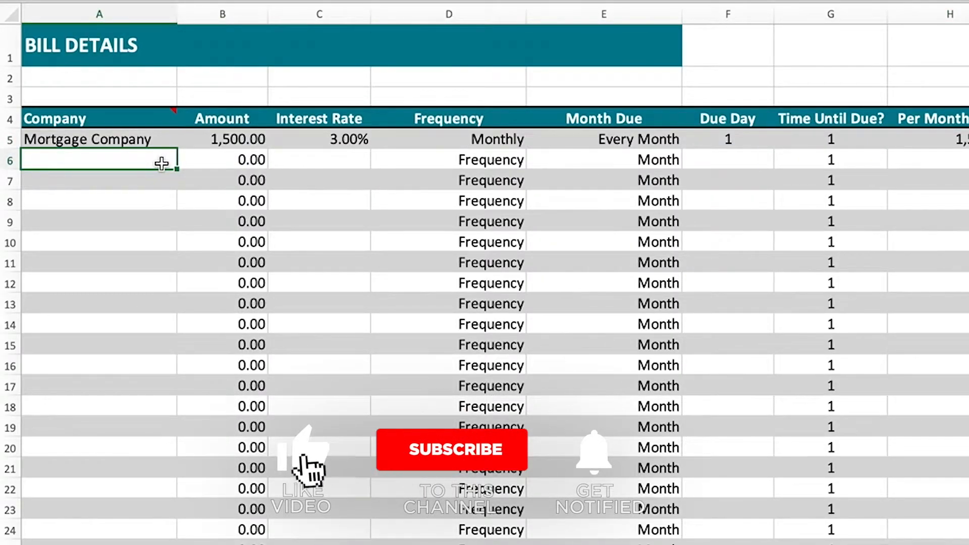
{"action": "type", "text": "Company"}
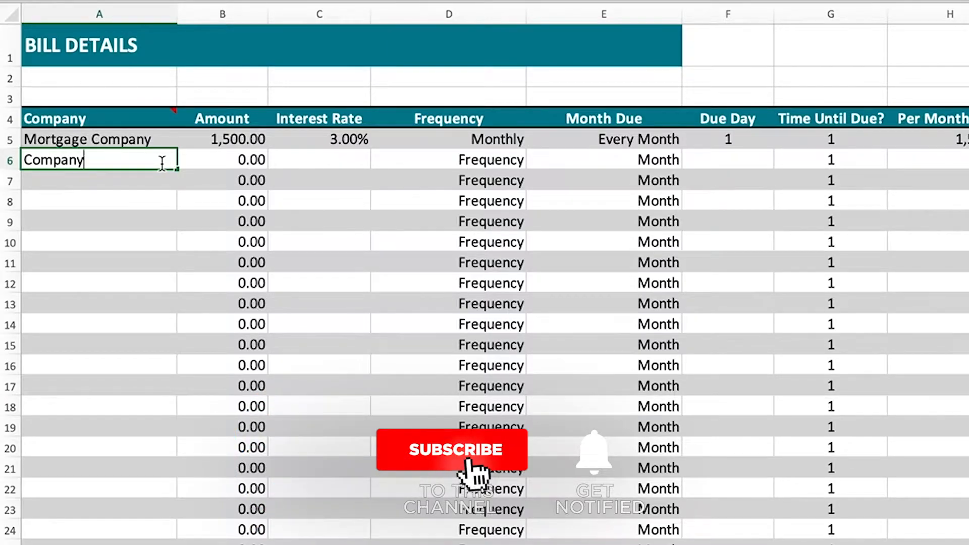
{"action": "key", "text": "Tab"}
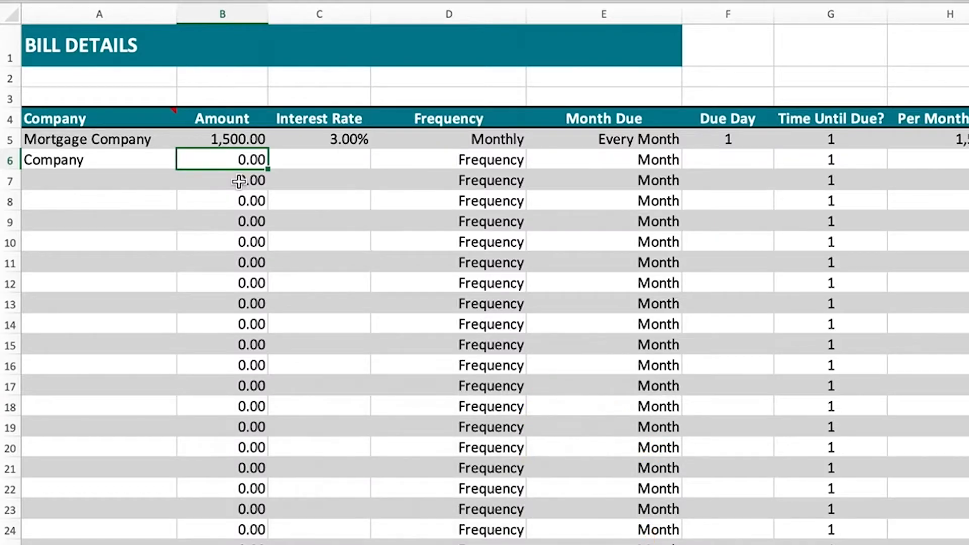
{"action": "type", "text": "75"}
{"action": "key", "text": "Tab"}
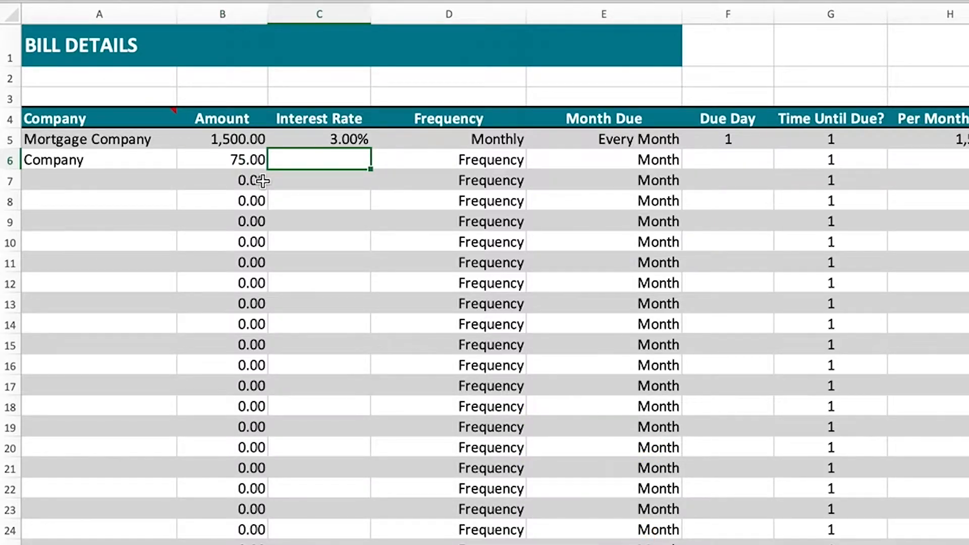
{"action": "key", "text": "Tab"}
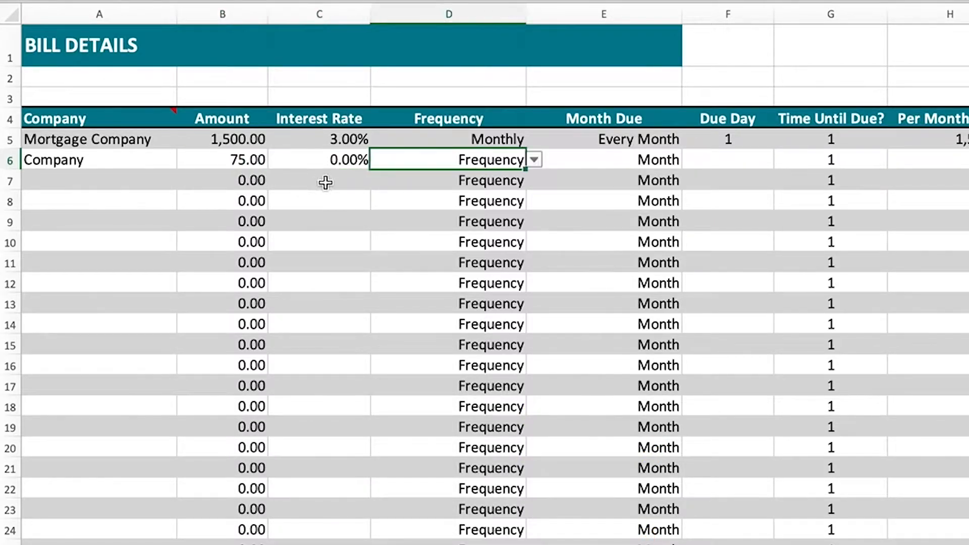
Set the second bill's frequency to Weekly and its month due to Every Month.
{"action": "left_click", "coordinate": [534, 159]}
{"action": "left_click", "coordinate": [492, 216]}
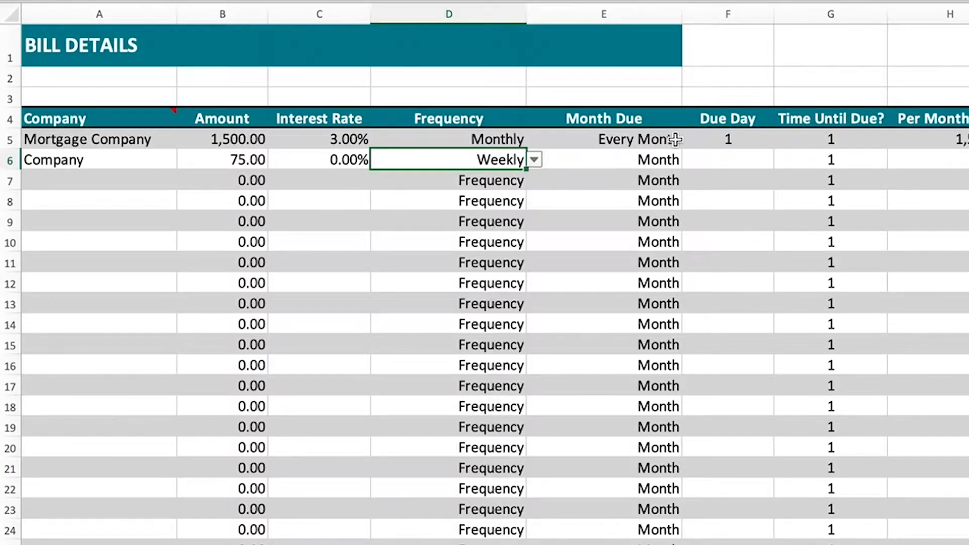
{"action": "left_click", "coordinate": [671, 158]}
{"action": "left_click", "coordinate": [689, 160]}
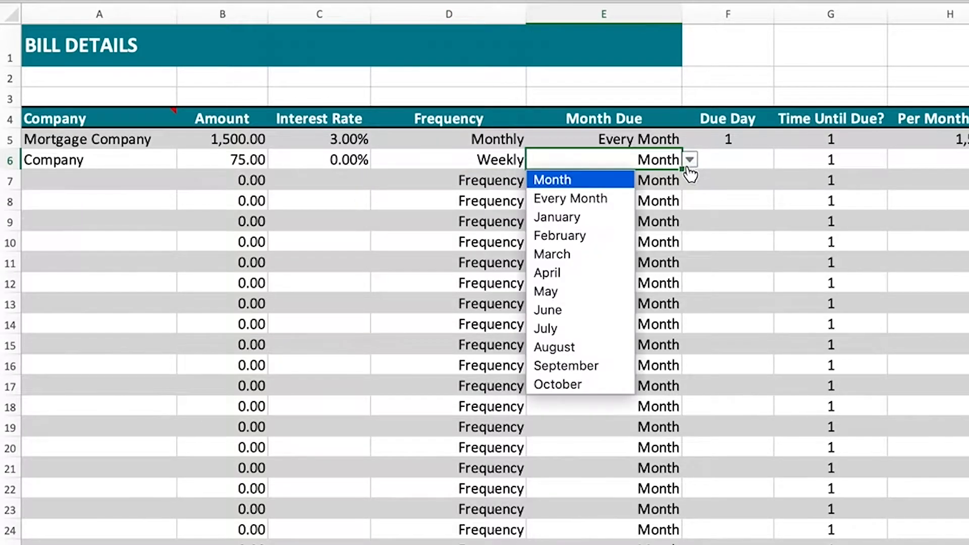
{"action": "left_click", "coordinate": [608, 200]}
Leave the weekly bill's due day blank and set its Time Until Due to 4.
{"action": "left_click", "coordinate": [724, 162]}
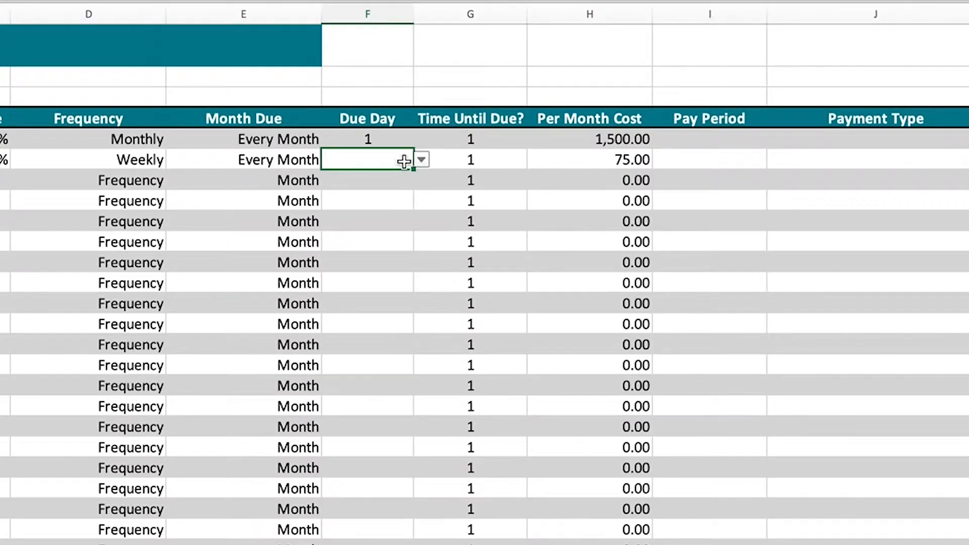
{"action": "left_click", "coordinate": [470, 158]}
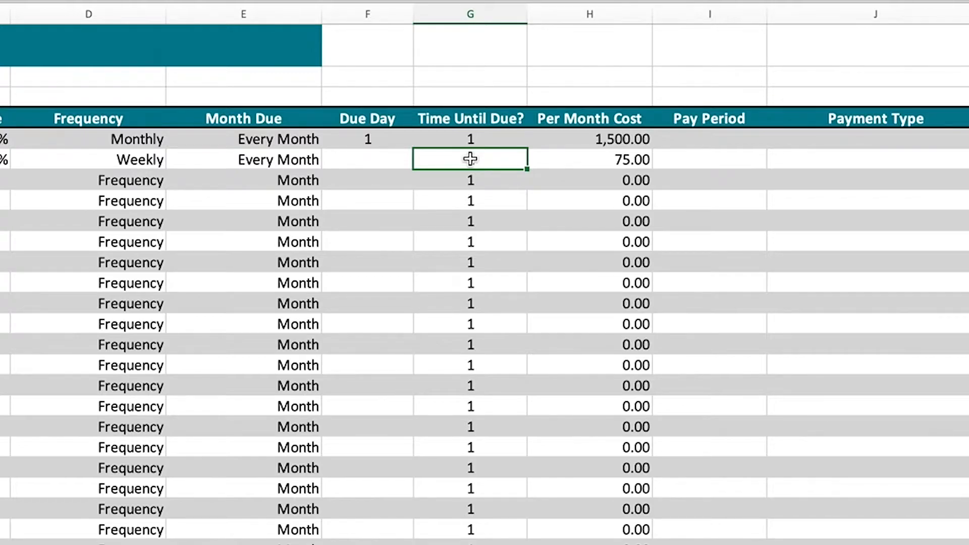
{"action": "scroll", "coordinate": [412, 150], "scroll_direction": "down", "scroll_amount": 1}
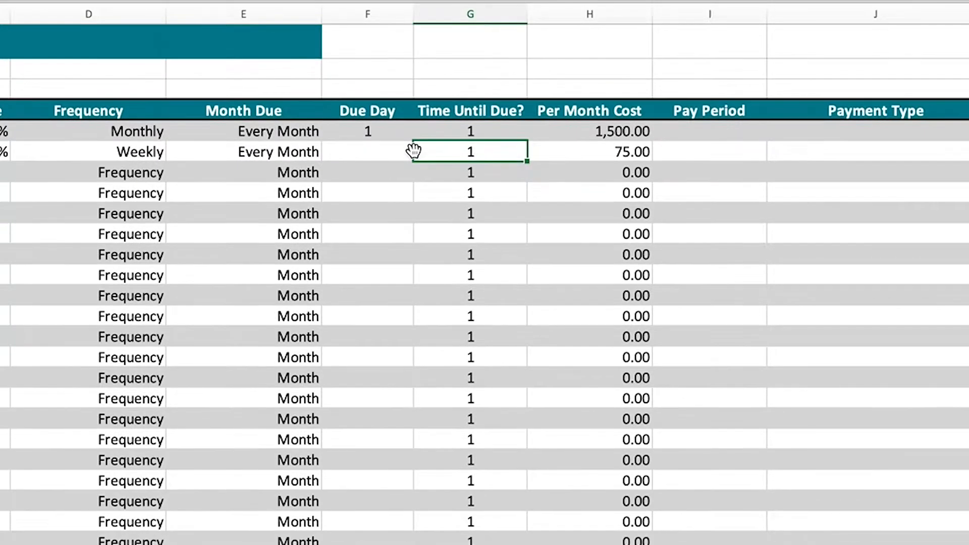
{"action": "type", "text": "4"}
{"action": "key", "text": "Tab"}
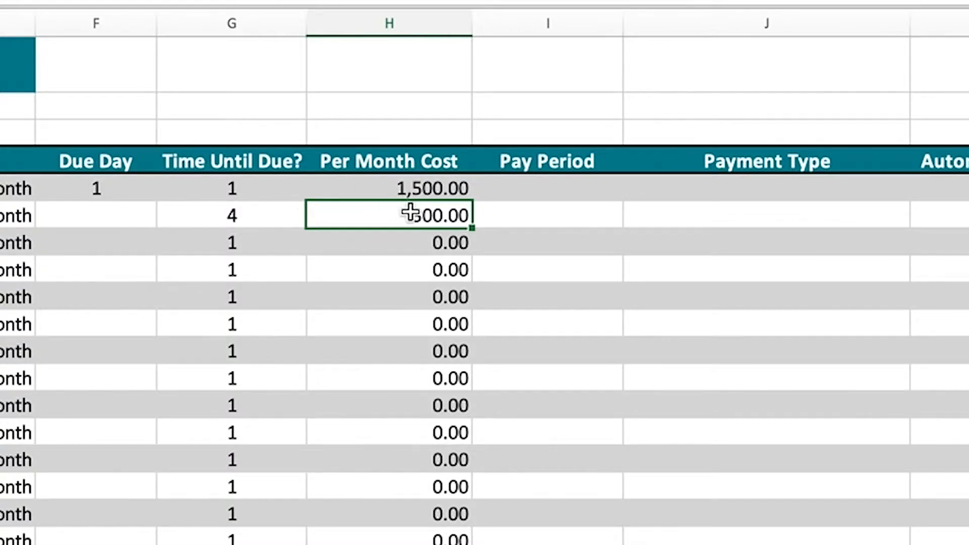
Compare the weekly bill's Per Month Cost with its Amount and Time Until Due.
{"action": "left_click", "coordinate": [389, 25]}
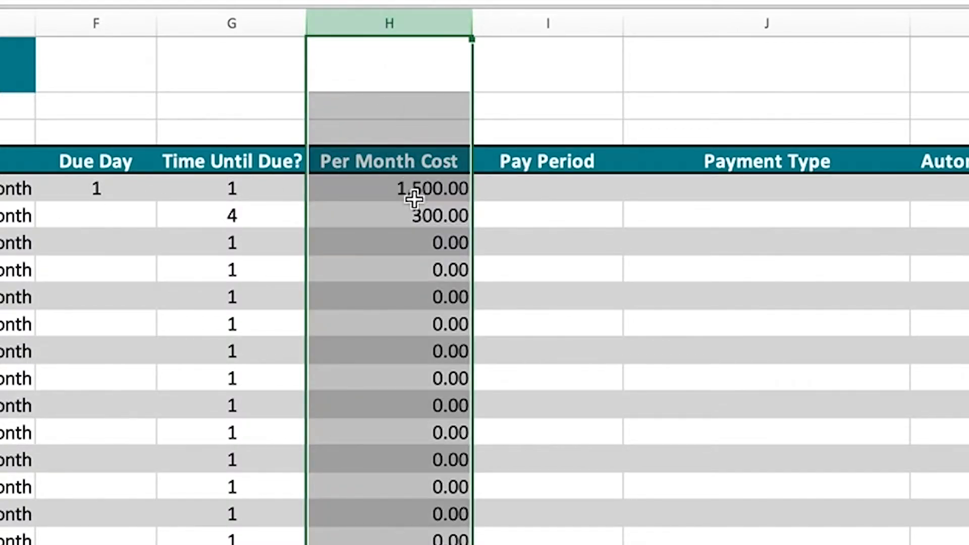
{"action": "left_click", "coordinate": [425, 211]}
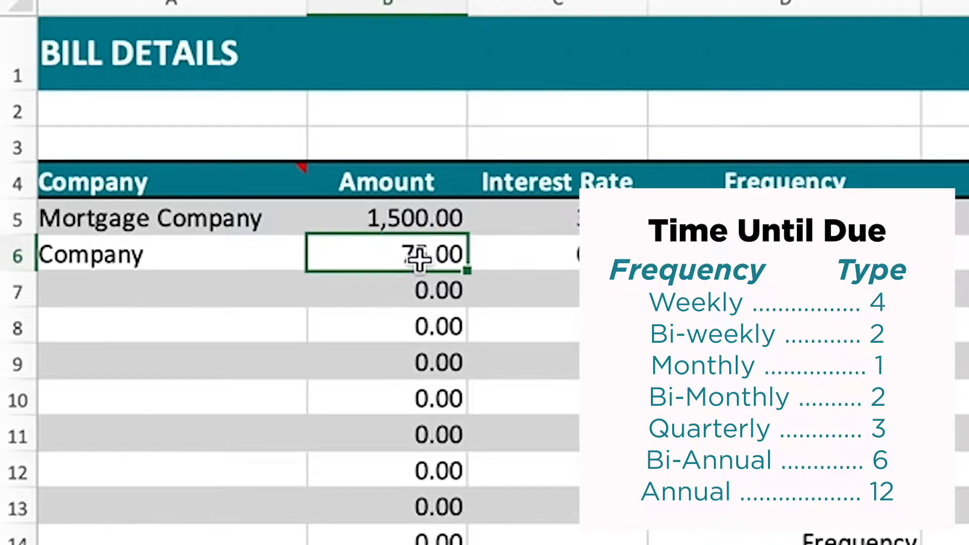
{"action": "left_click", "coordinate": [423, 112]}
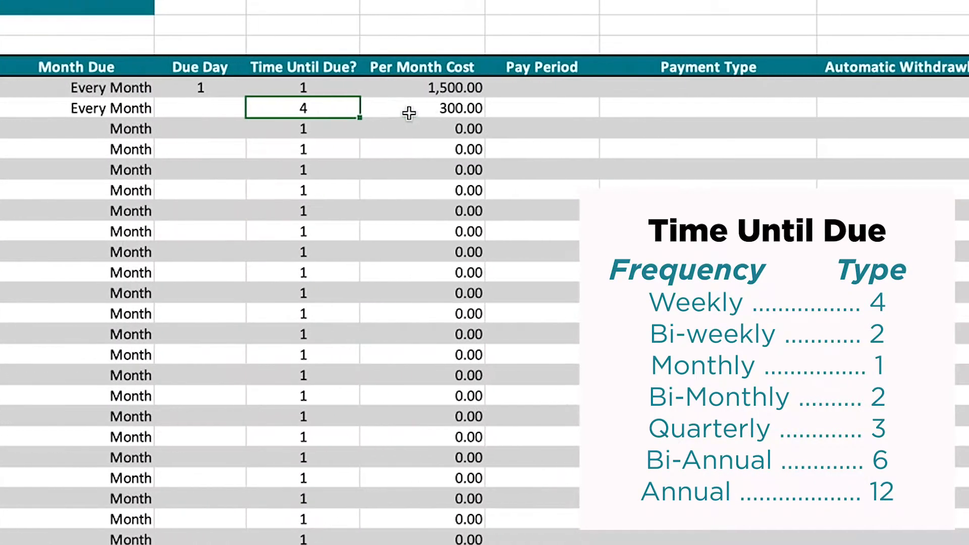
{"action": "left_click", "coordinate": [574, 109]}
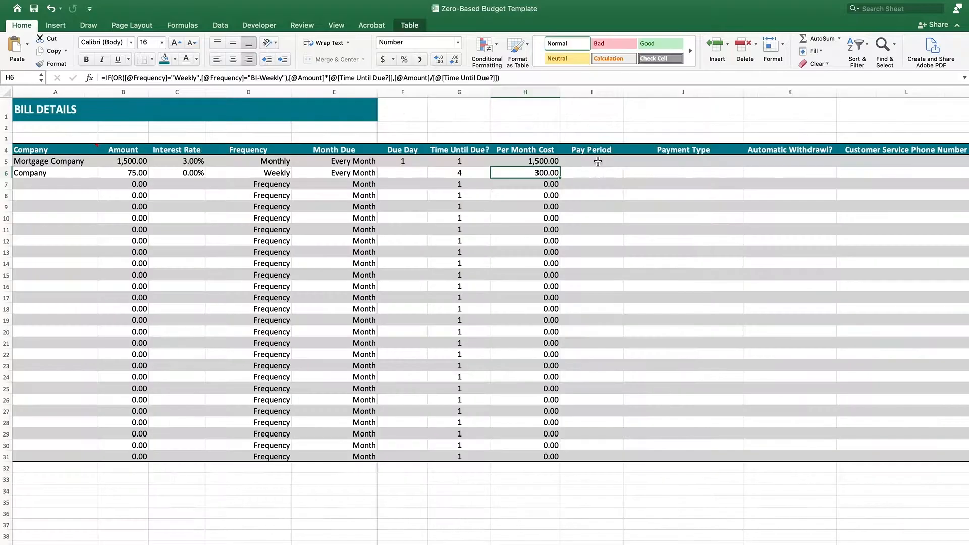
On the budget sheet, enter January 15 as the date beside the Pay Period #1 heading.
{"action": "left_click", "coordinate": [621, 162]}
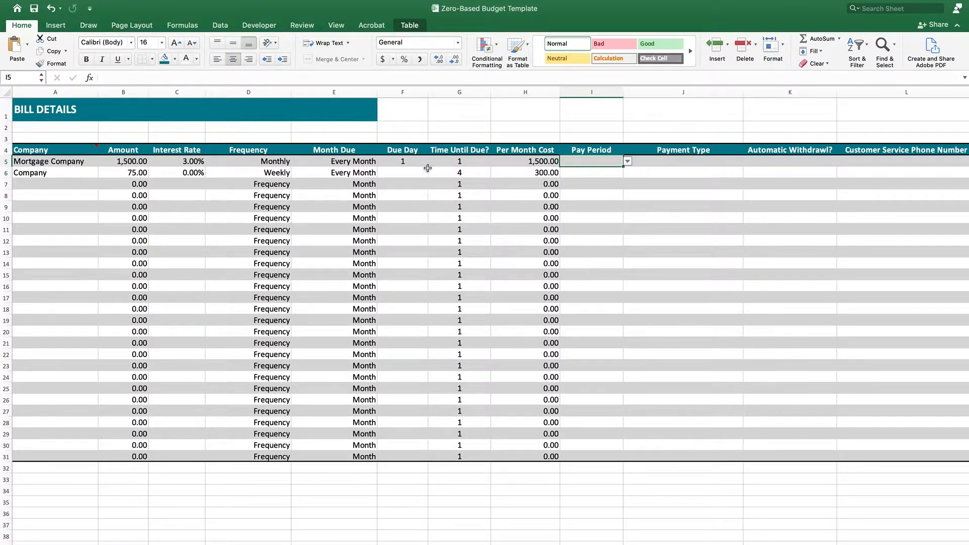
{"action": "left_click", "coordinate": [412, 163]}
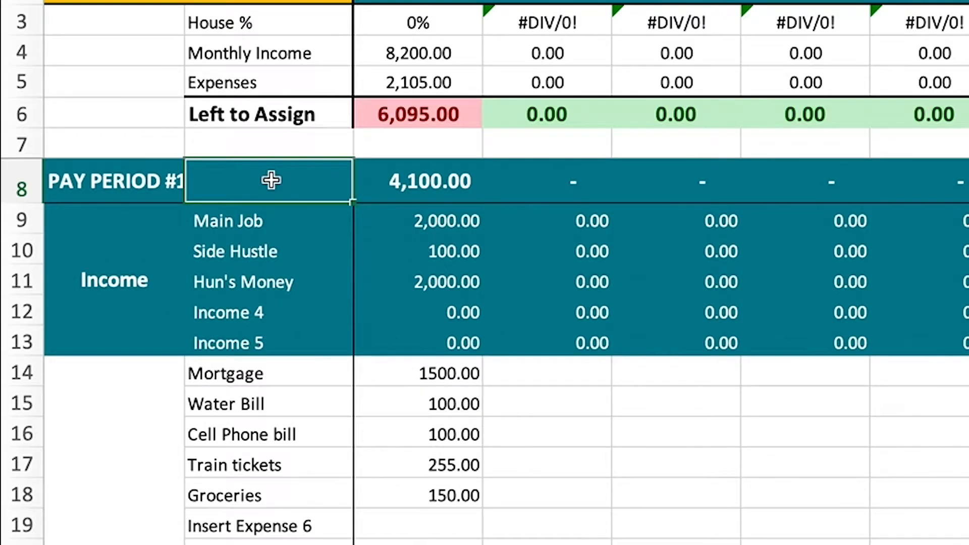
{"action": "type", "text": "January "}
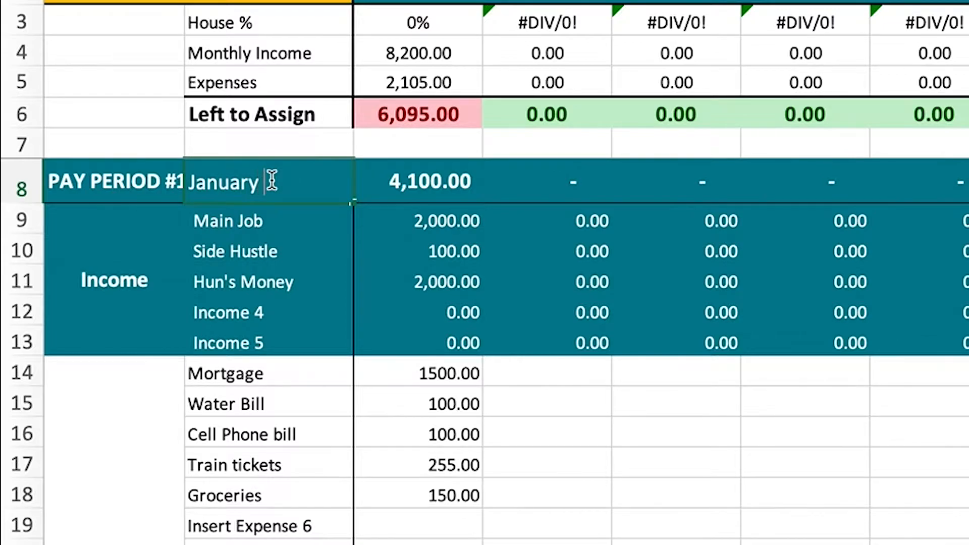
{"action": "type", "text": "15"}
{"action": "key", "text": "Return"}
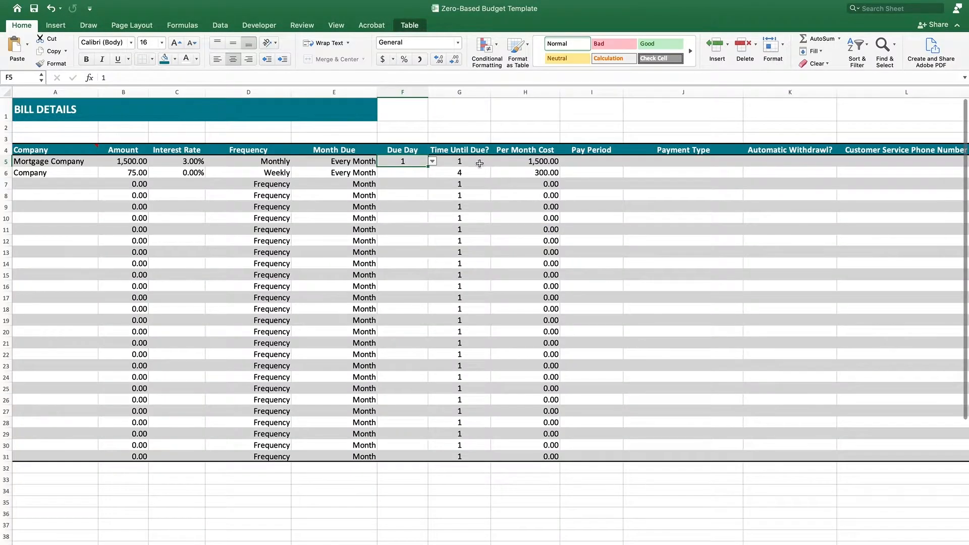
Back on the Bill Details sheet, assign the Mortgage Company bill to Pay Period #1.
{"action": "left_click", "coordinate": [618, 162]}
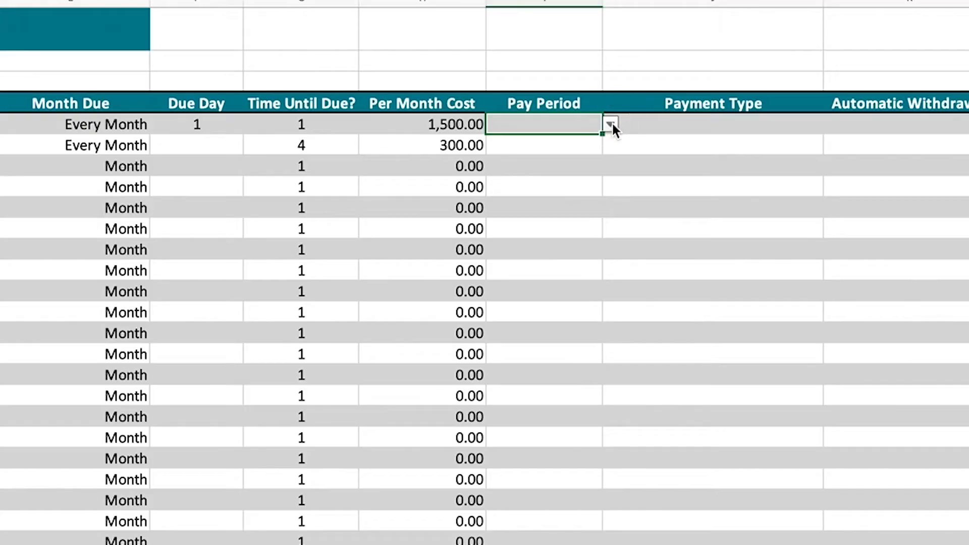
{"action": "left_click", "coordinate": [628, 162]}
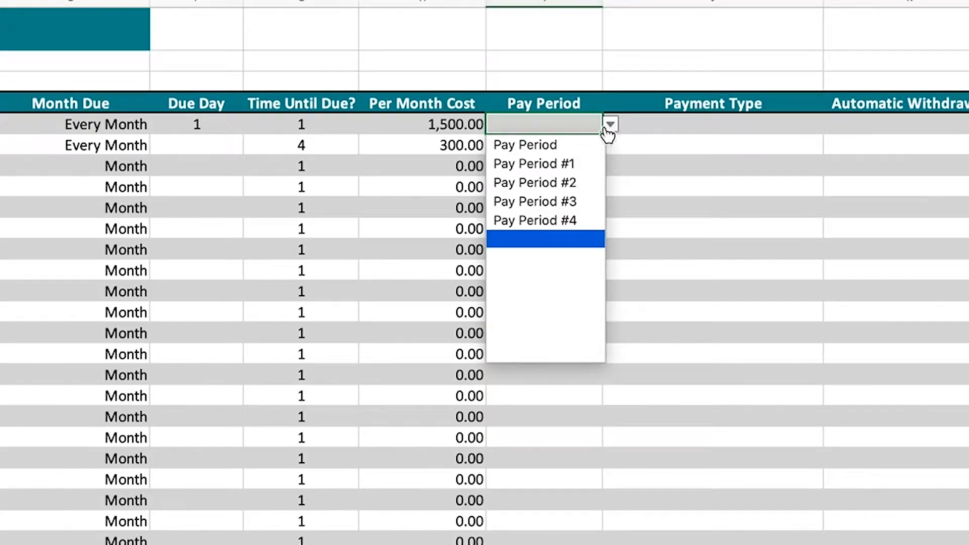
{"action": "left_click", "coordinate": [608, 181]}
Set the Mortgage Company bill's payment type to Check - Personal and its automatic withdrawal to No.
{"action": "left_click", "coordinate": [712, 125]}
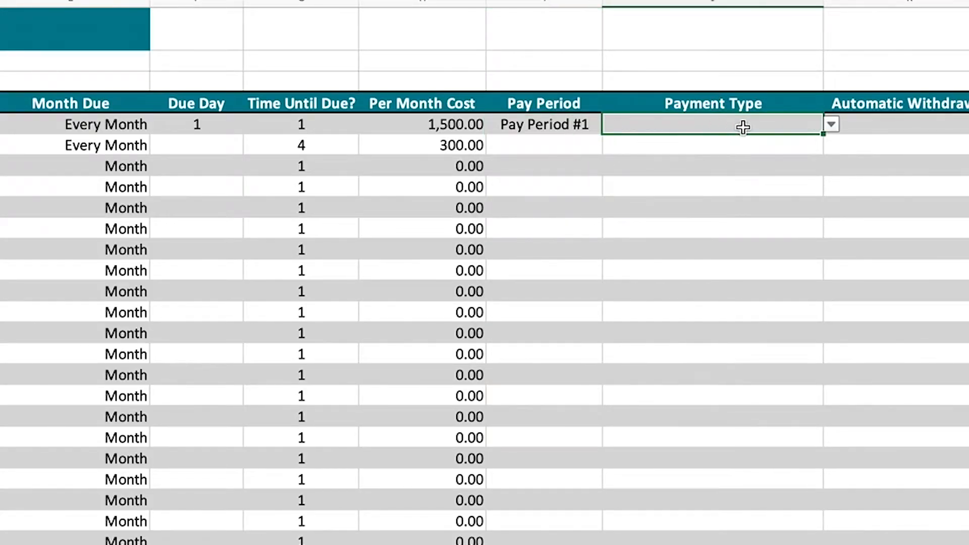
{"action": "left_click", "coordinate": [830, 125]}
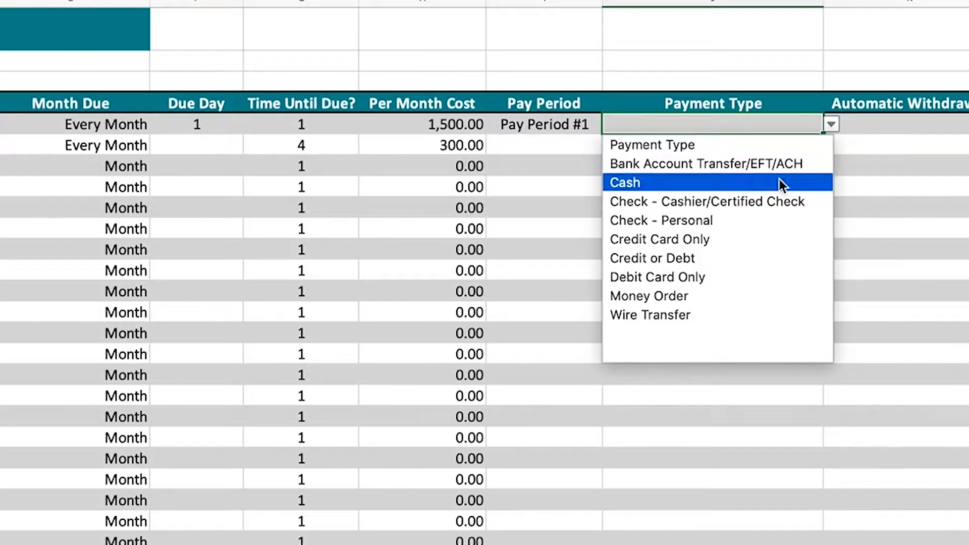
{"action": "left_click", "coordinate": [697, 219]}
{"action": "left_click", "coordinate": [830, 124]}
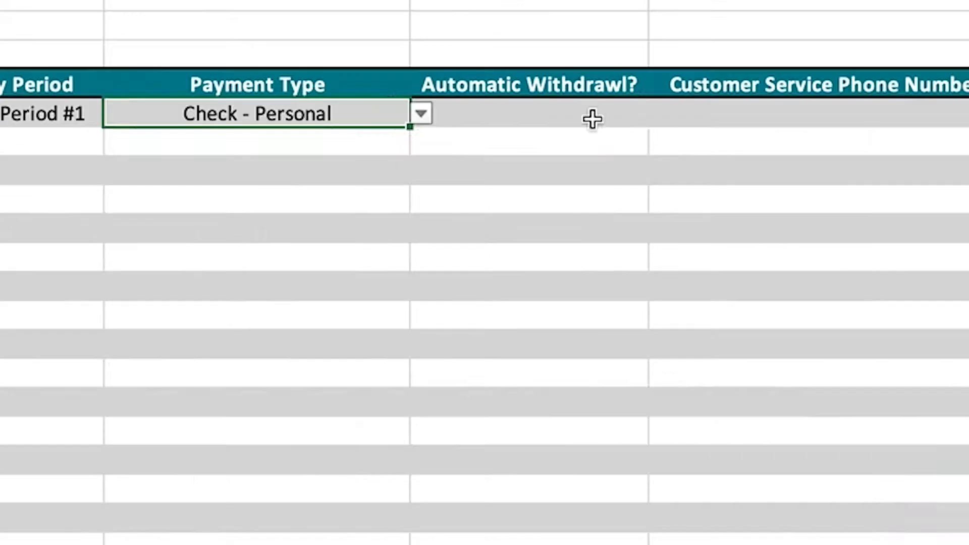
{"action": "left_click", "coordinate": [593, 119]}
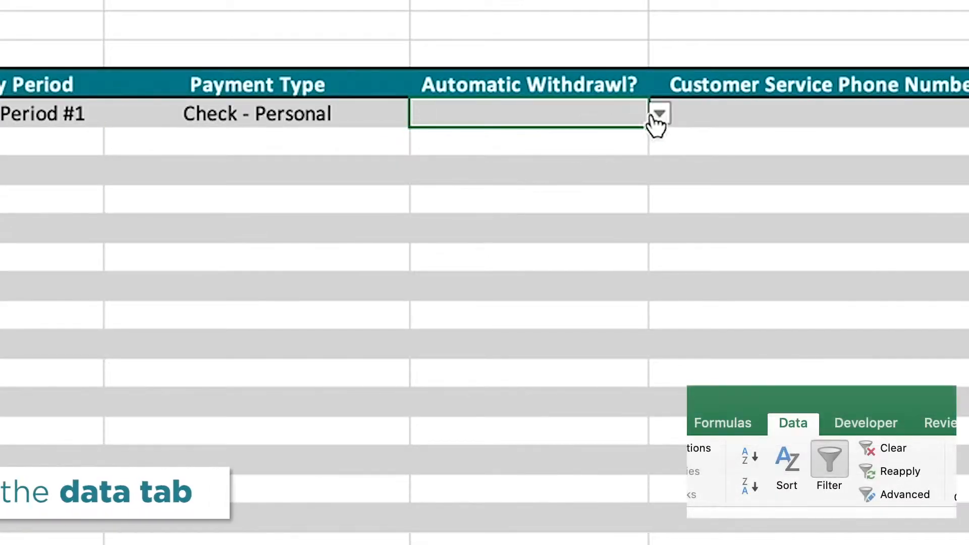
{"action": "left_click", "coordinate": [656, 115]}
{"action": "left_click", "coordinate": [561, 205]}
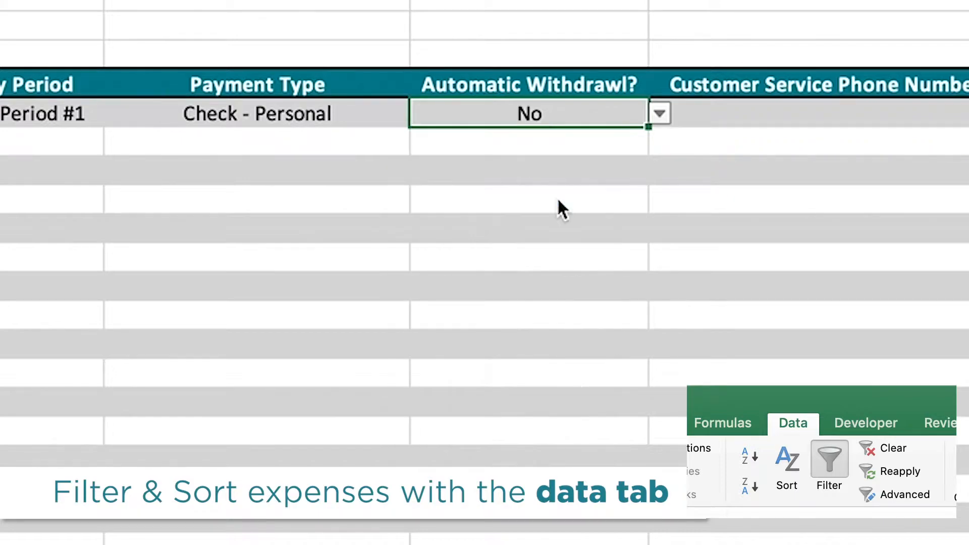
Enter the Mortgage Company's customer service phone number and mailing address.
{"action": "scroll", "coordinate": [556, 197], "scroll_direction": "right", "scroll_amount": 10}
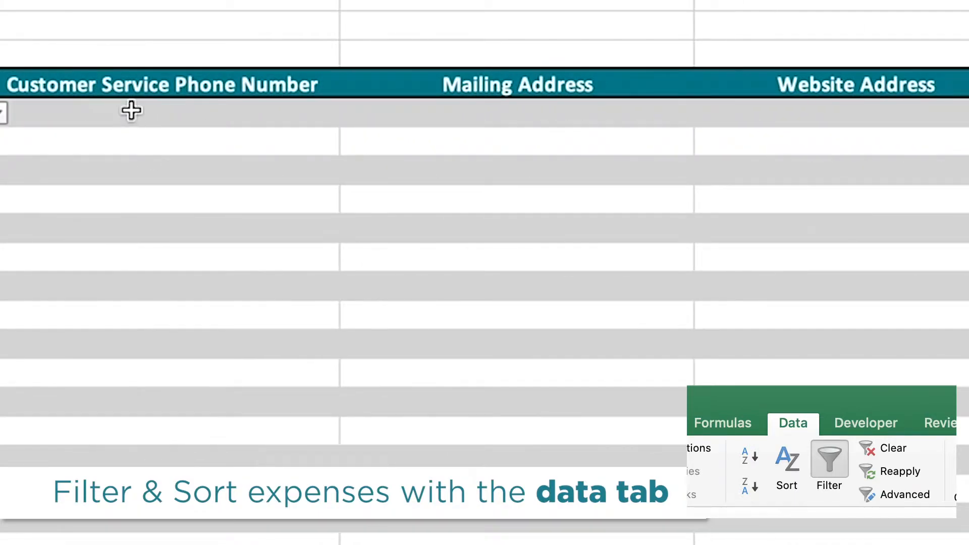
{"action": "left_click", "coordinate": [131, 109]}
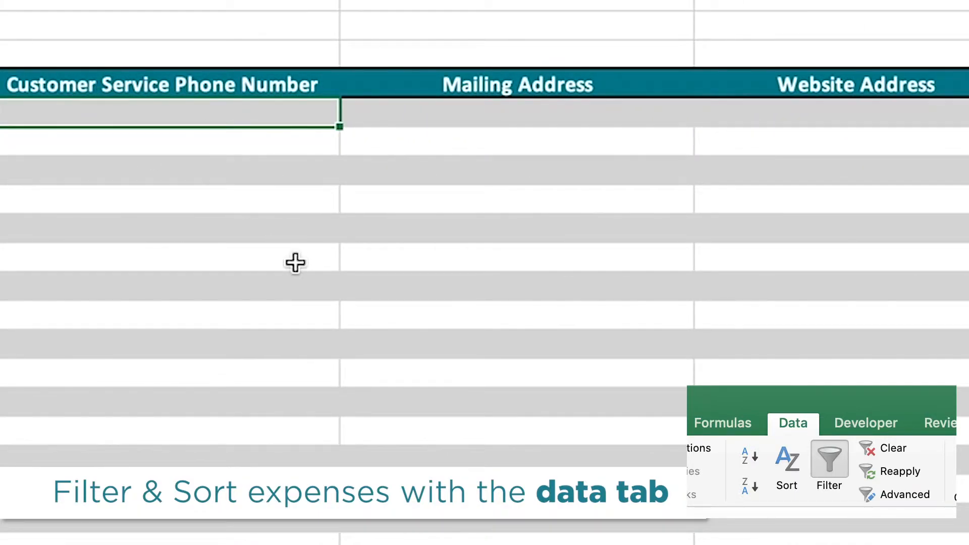
{"action": "type", "text": "1800"}
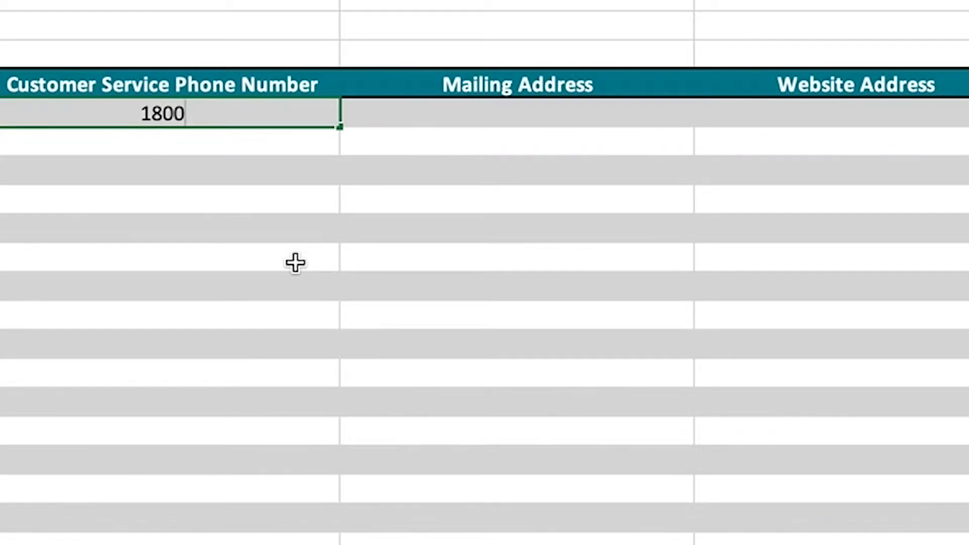
{"action": "type", "text": "-123-4567"}
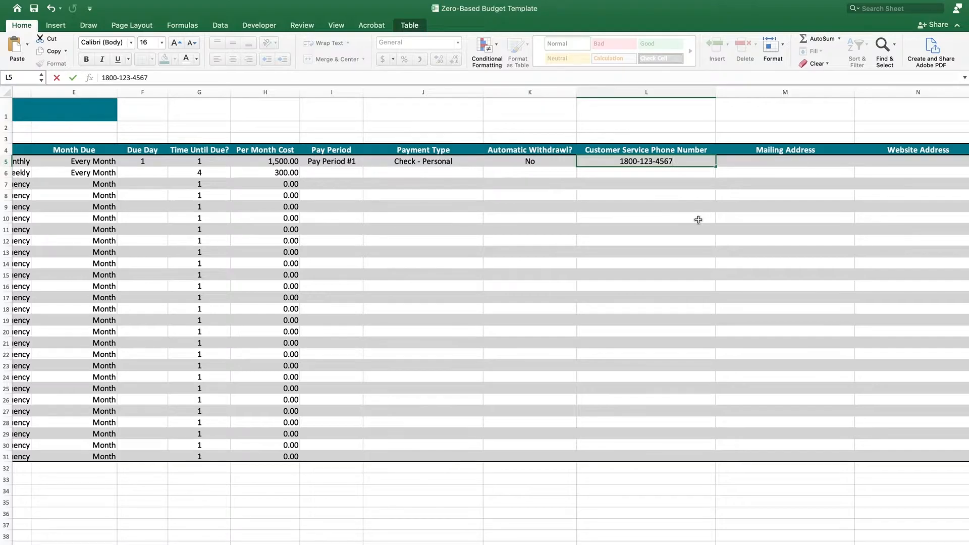
{"action": "key", "text": "Tab"}
{"action": "type", "text": "1234 Anywhere St."}
{"action": "key", "text": "Tab"}
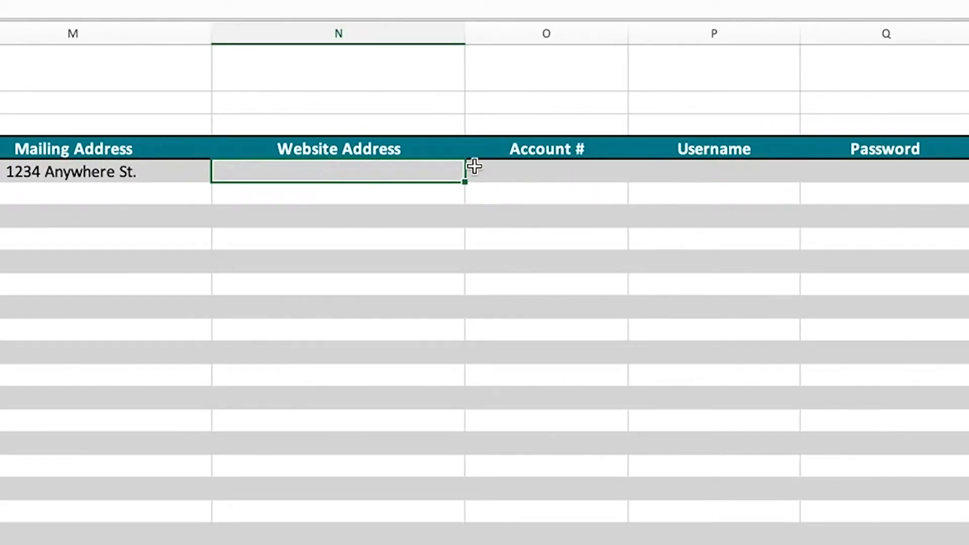
{"action": "left_click", "coordinate": [562, 169]}
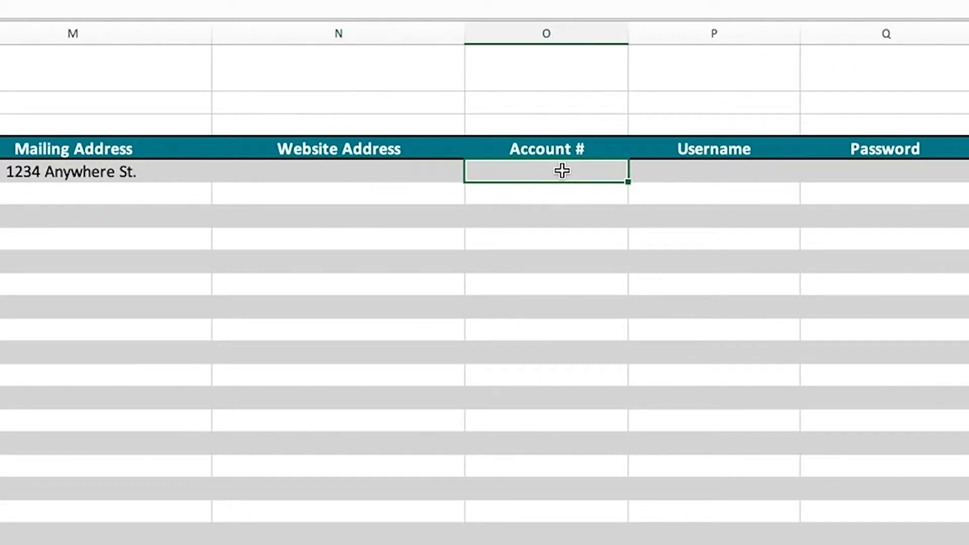
{"action": "left_click", "coordinate": [699, 171]}
{"action": "left_click", "coordinate": [857, 164]}
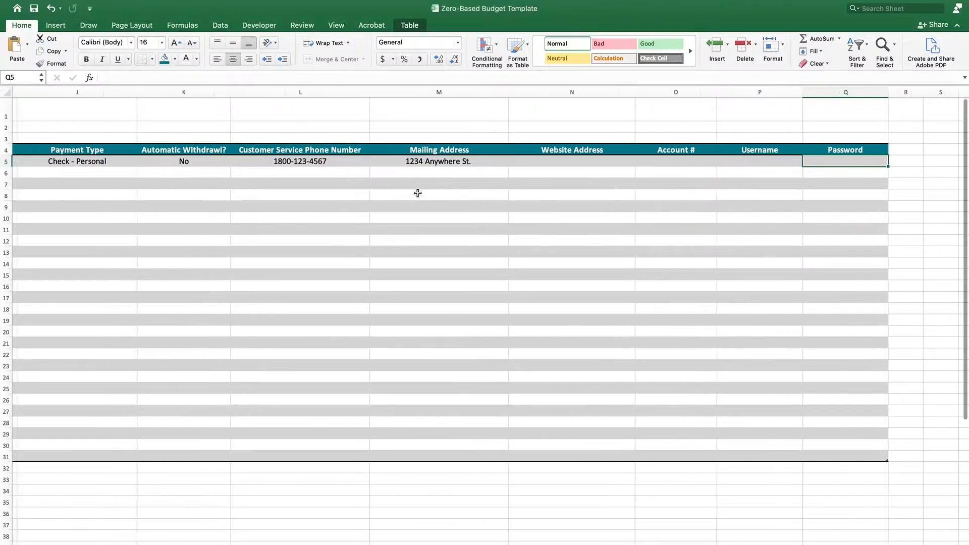
Add Car Insurance in the first empty Bill Details row, with an amount of 500 and an interest rate of 0%.
{"action": "scroll", "coordinate": [30, 239], "scroll_direction": "left", "scroll_amount": 10}
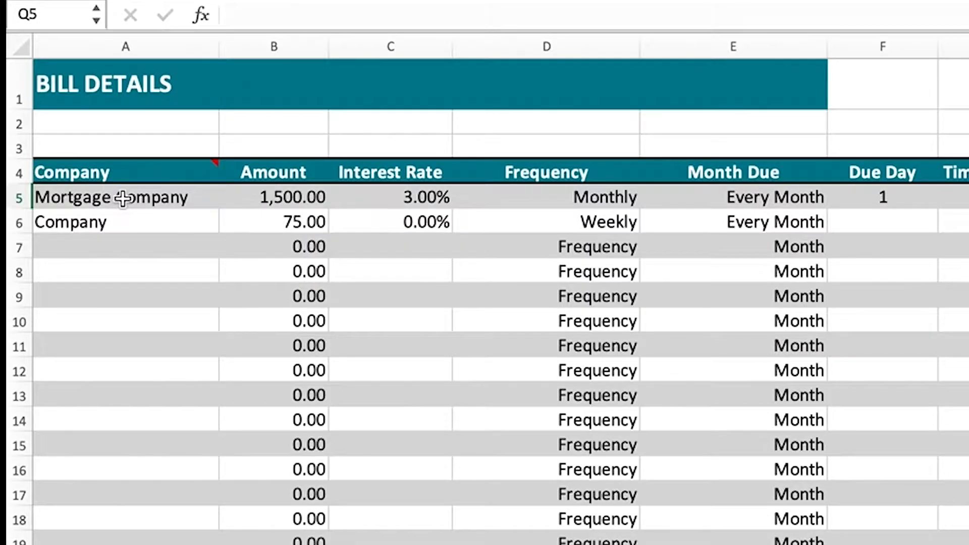
{"action": "left_click_drag", "start_coordinate": [123, 195], "coordinate": [156, 221]}
{"action": "left_click", "coordinate": [158, 250]}
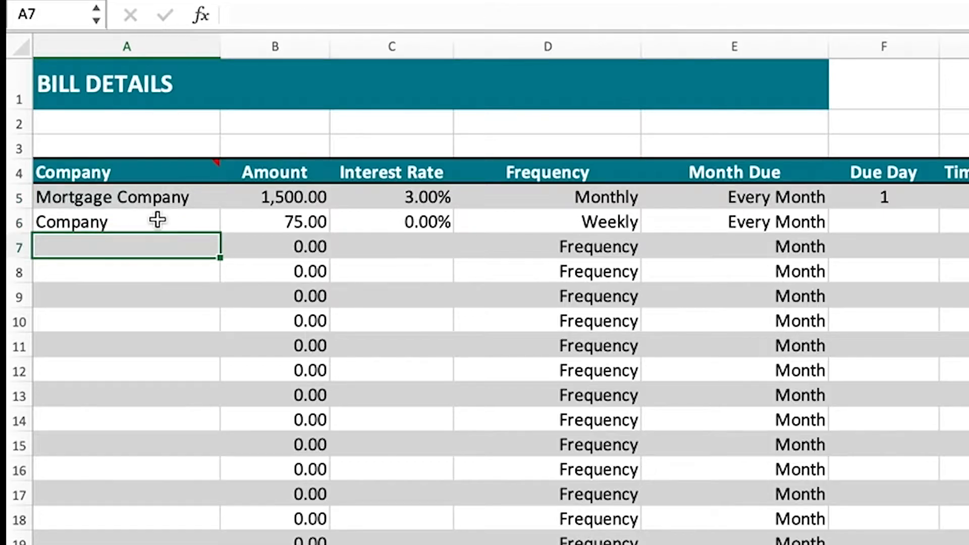
{"action": "left_click", "coordinate": [157, 221]}
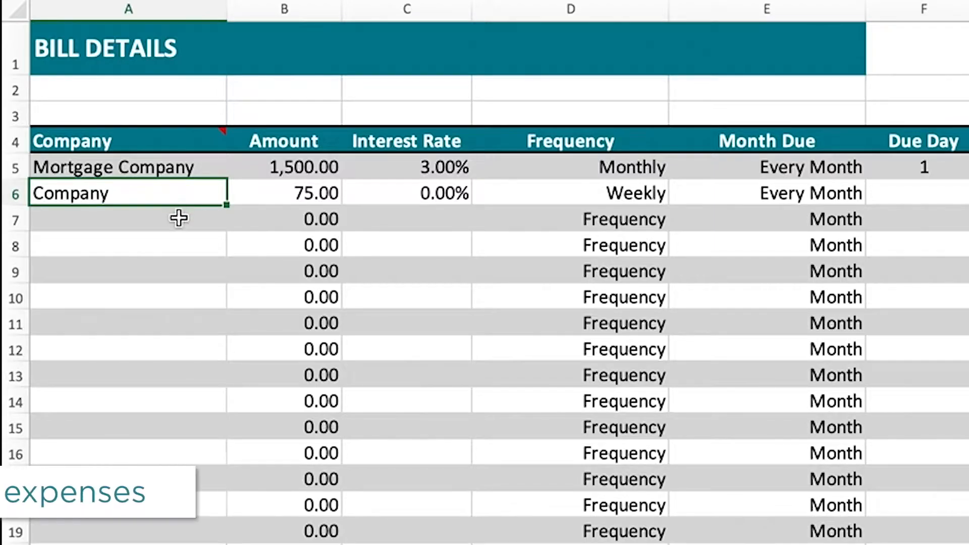
{"action": "left_click", "coordinate": [77, 183]}
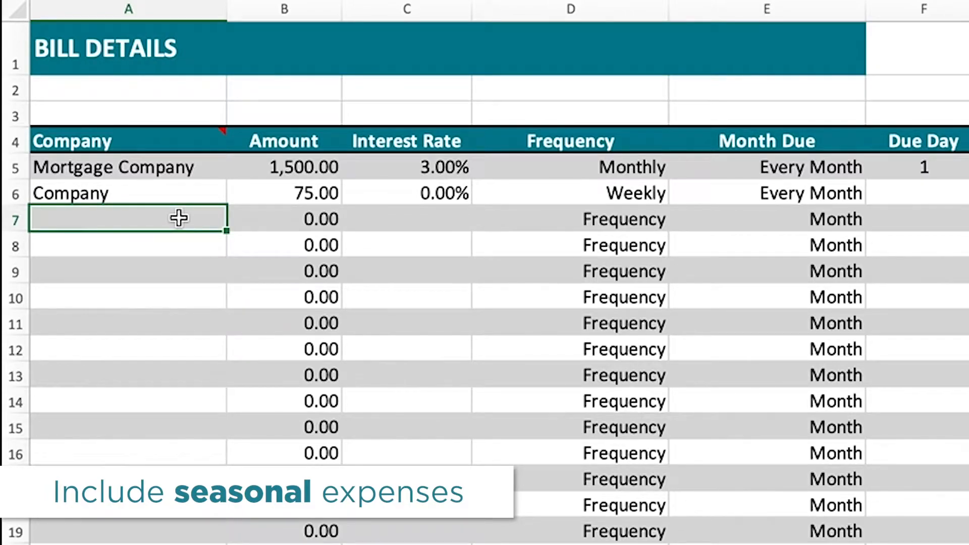
{"action": "type", "text": "Car Insurance"}
{"action": "key", "text": "Tab"}
{"action": "type", "text": "500"}
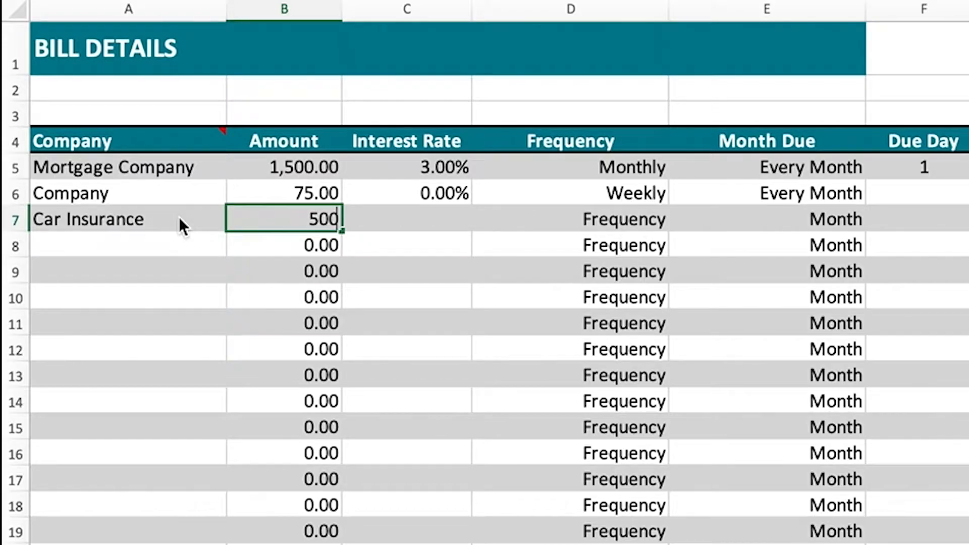
{"action": "key", "text": "Tab"}
{"action": "type", "text": "0"}
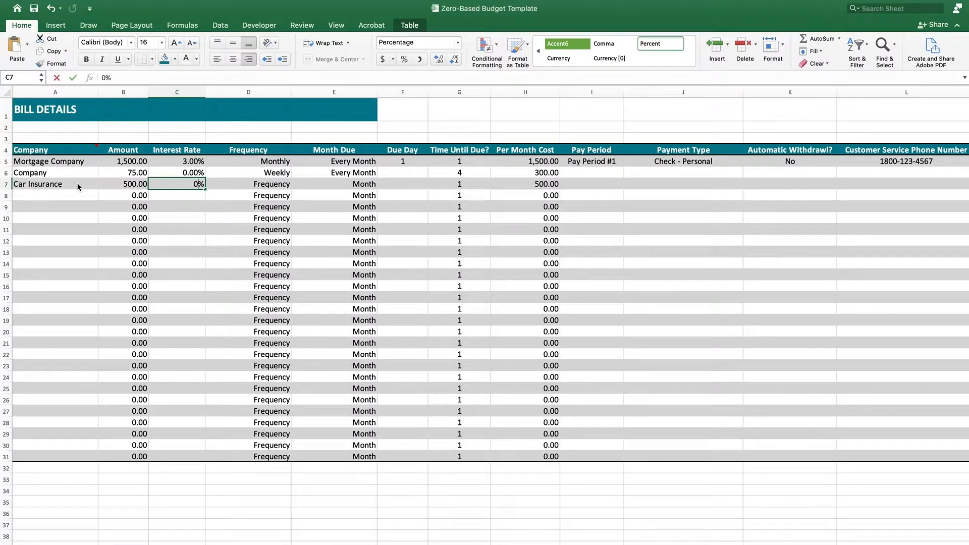
{"action": "key", "text": "Tab"}
Set the Car Insurance bill's frequency to Bi-Annually (6 months), its month due to April and its due day to 14.
{"action": "left_click", "coordinate": [294, 183]}
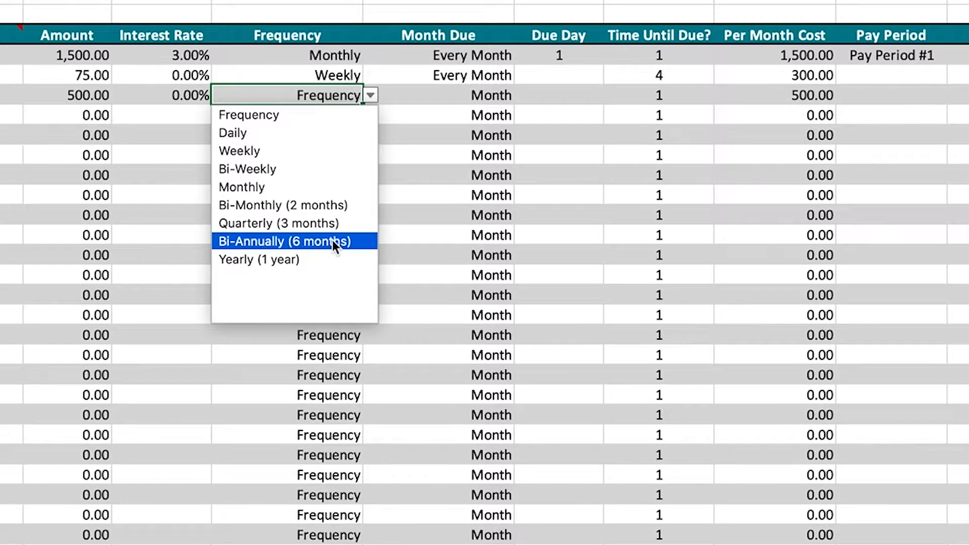
{"action": "left_click", "coordinate": [334, 243]}
{"action": "left_click", "coordinate": [454, 95]}
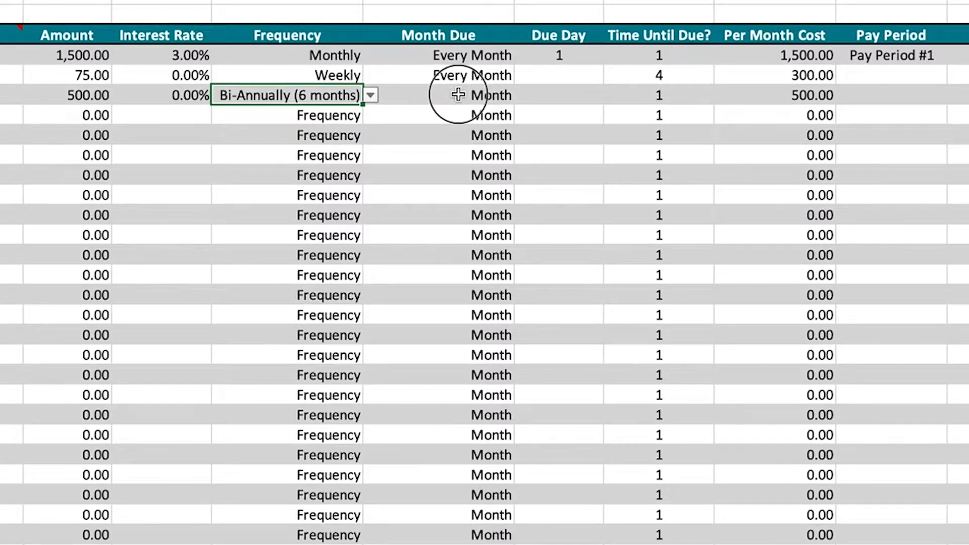
{"action": "left_click", "coordinate": [522, 95]}
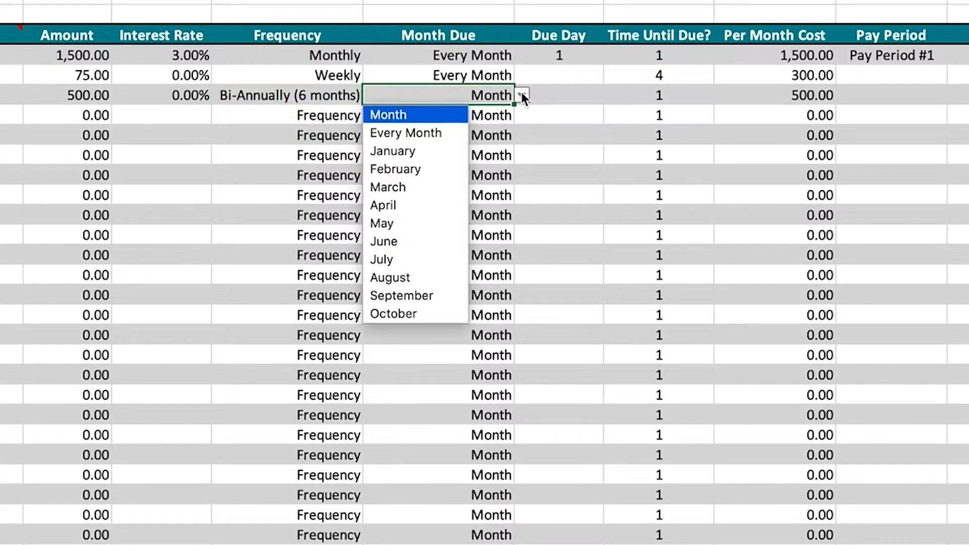
{"action": "left_click", "coordinate": [449, 205]}
{"action": "left_click", "coordinate": [575, 95]}
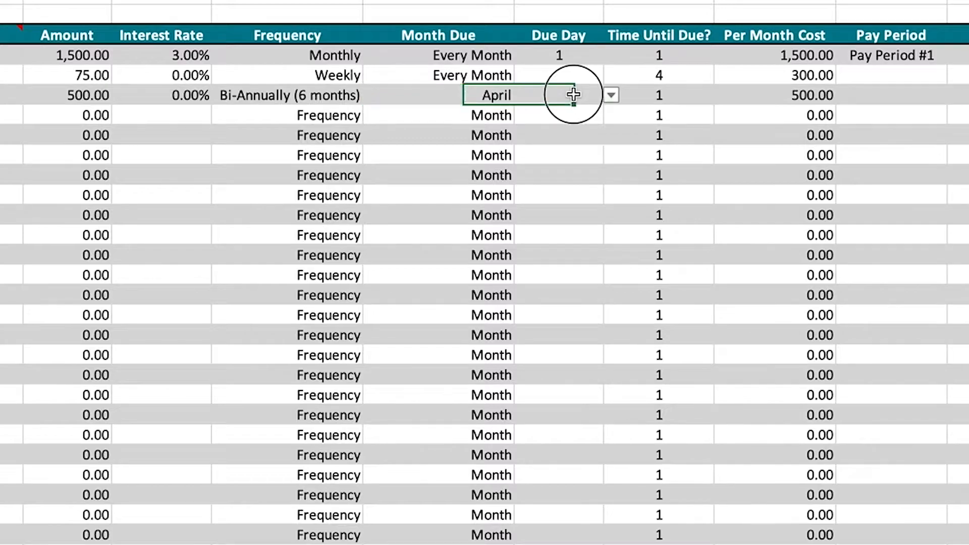
{"action": "type", "text": "14"}
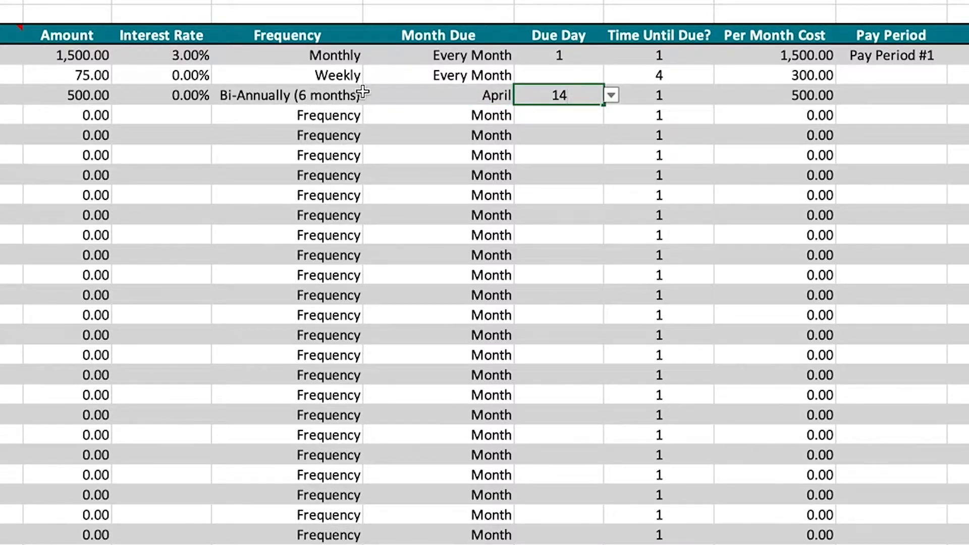
Set the Car Insurance bill's Time Until Due to 6.
{"action": "key", "text": "Tab"}
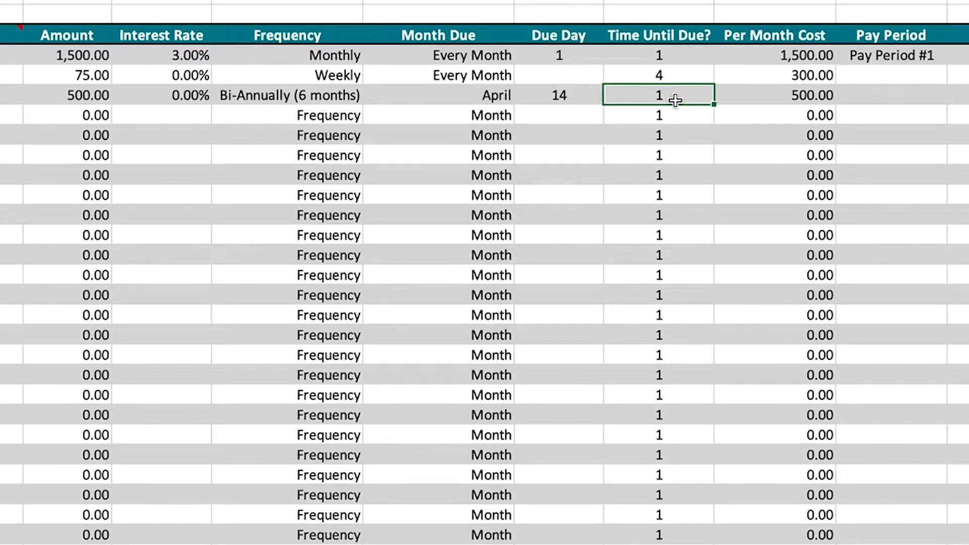
{"action": "type", "text": "6"}
{"action": "key", "text": "Tab"}
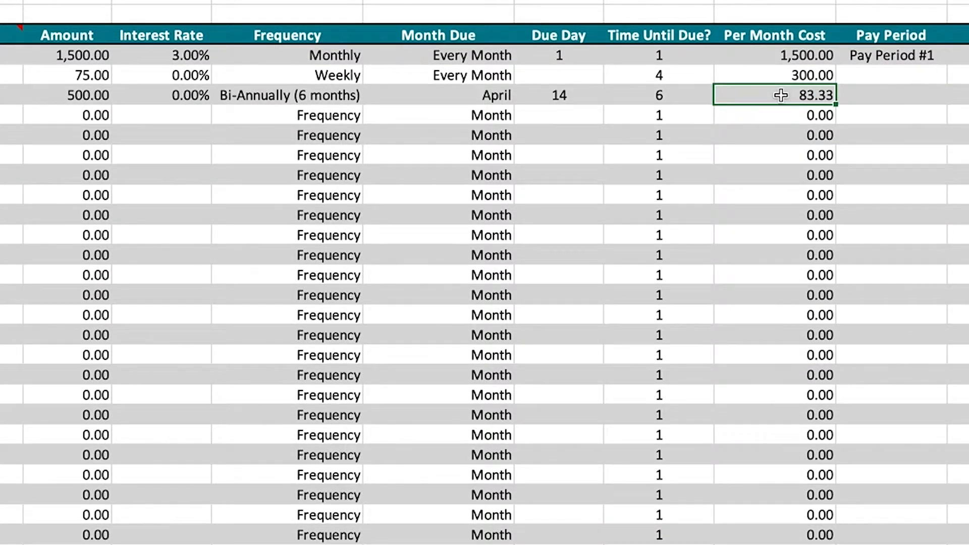
Examine the available bill frequency options and the Car Insurance row's amount, frequency and per month cost.
{"action": "scroll", "coordinate": [781, 95], "scroll_direction": "down", "scroll_amount": 1}
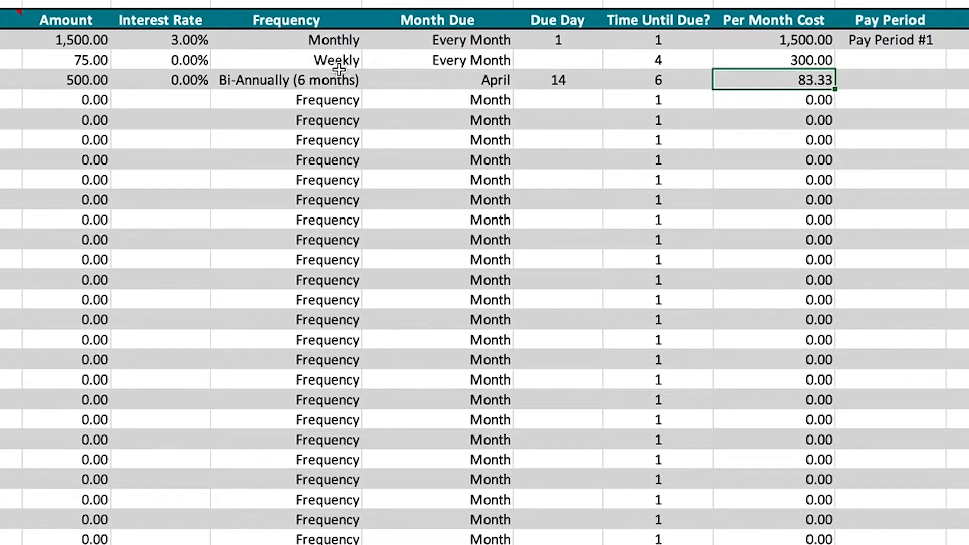
{"action": "left_click", "coordinate": [332, 101]}
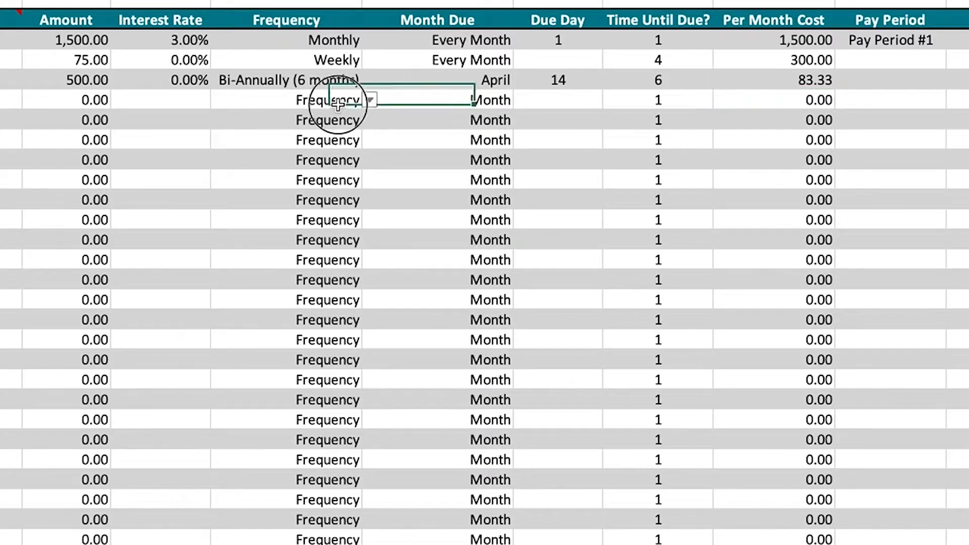
{"action": "left_click", "coordinate": [369, 101]}
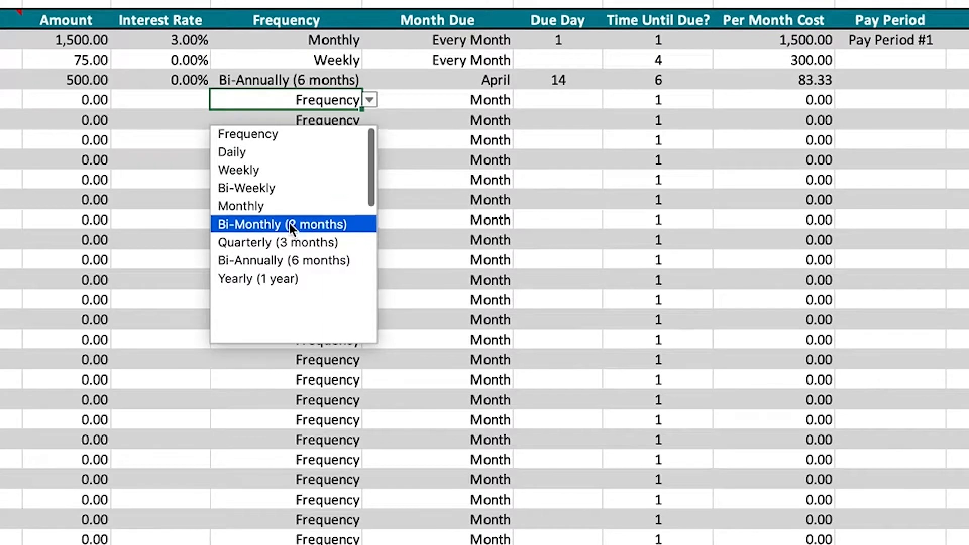
{"action": "left_click", "coordinate": [454, 120]}
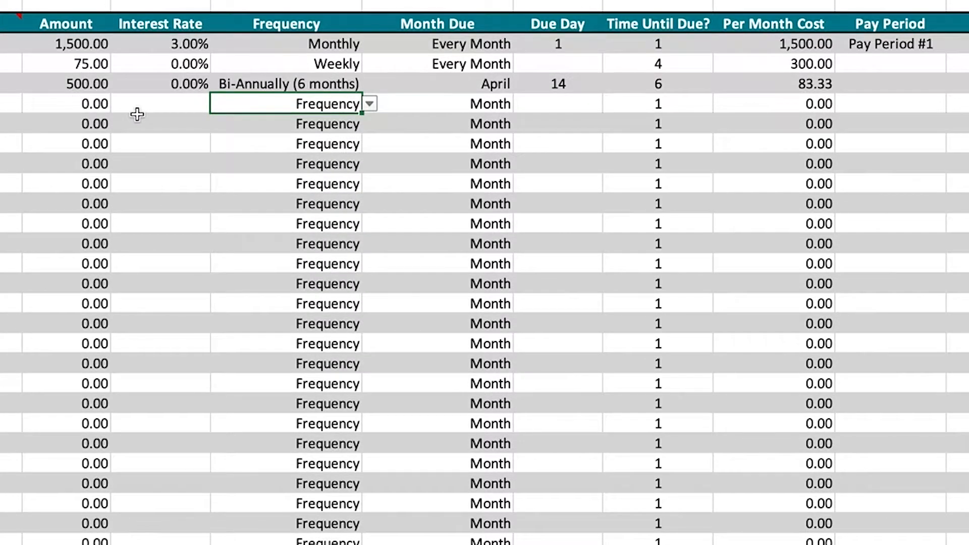
{"action": "left_click", "coordinate": [65, 85]}
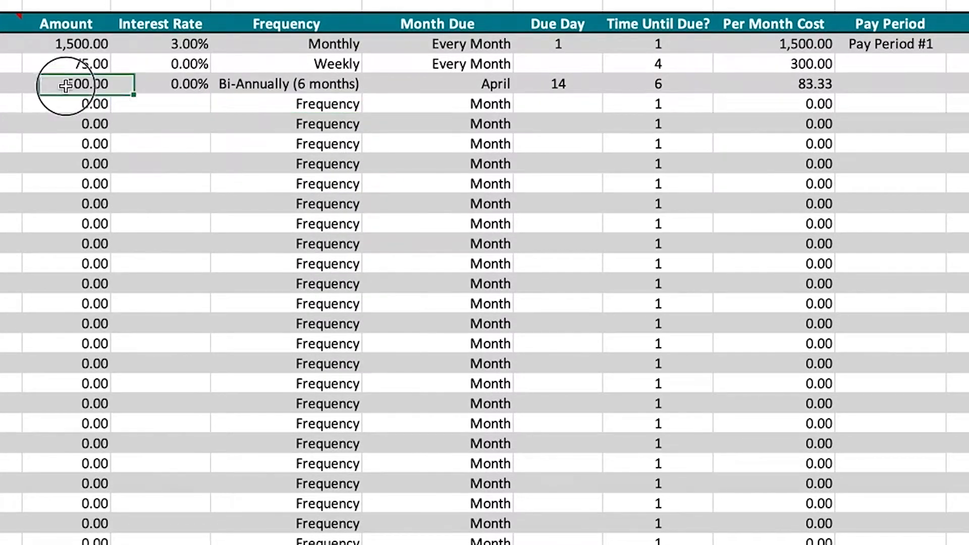
{"action": "left_click", "coordinate": [347, 84]}
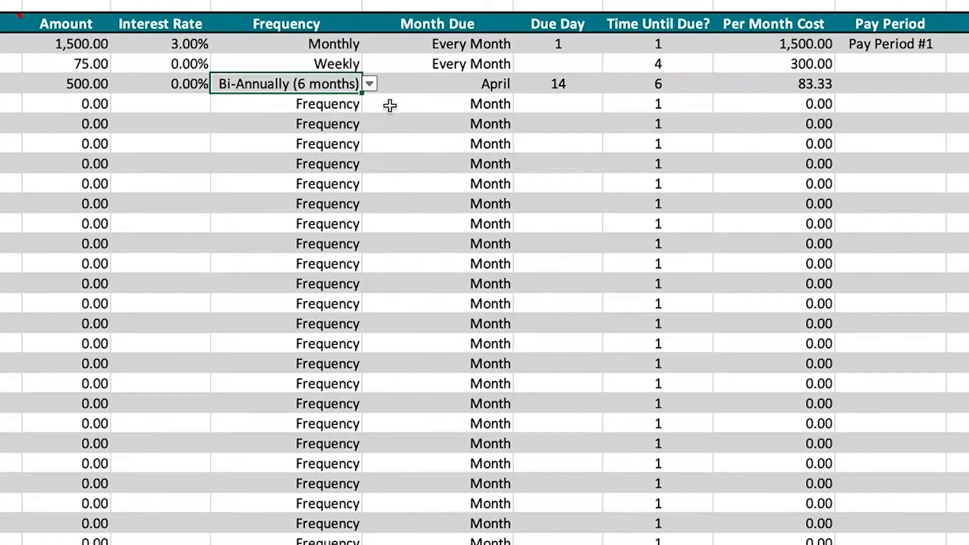
{"action": "left_click", "coordinate": [369, 84]}
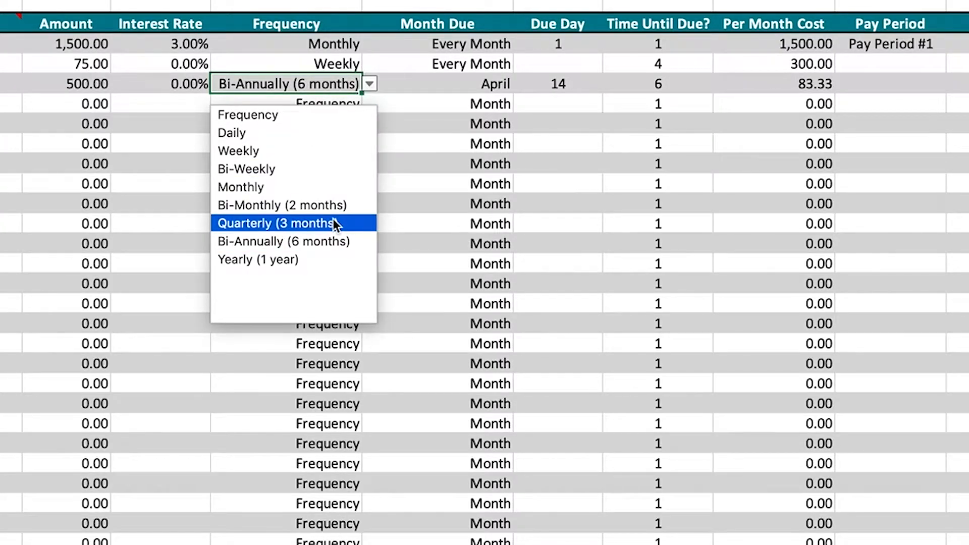
{"action": "left_click", "coordinate": [93, 87]}
{"action": "left_click", "coordinate": [102, 87]}
{"action": "left_click", "coordinate": [345, 87]}
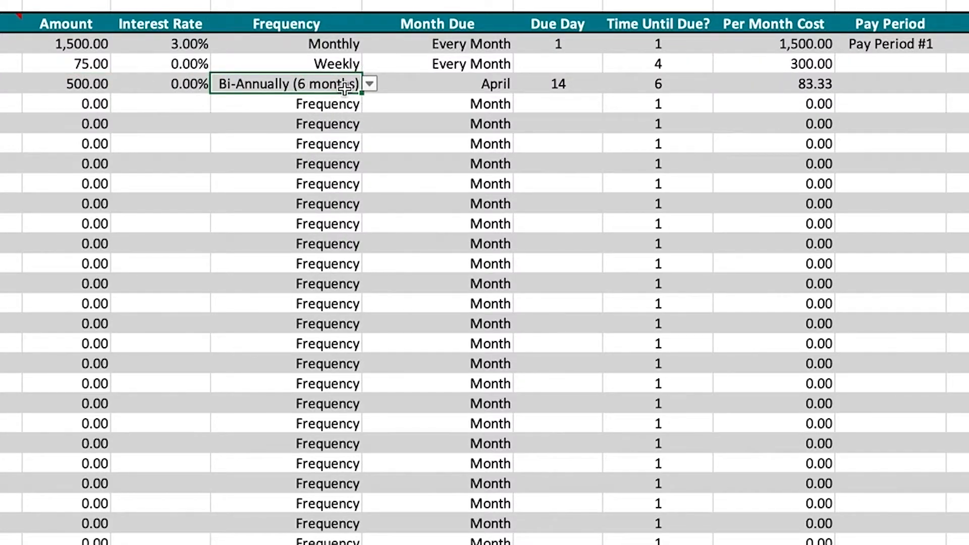
{"action": "left_click", "coordinate": [727, 83]}
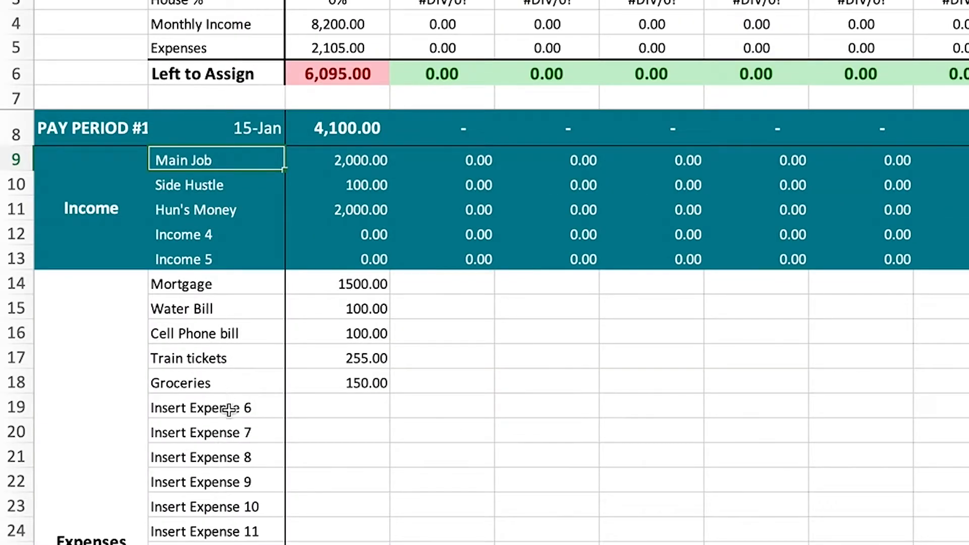
On the budget sheet, name the two expense lines below Groceries in Pay Period #1 Misc. and Fun.
{"action": "left_click", "coordinate": [238, 396]}
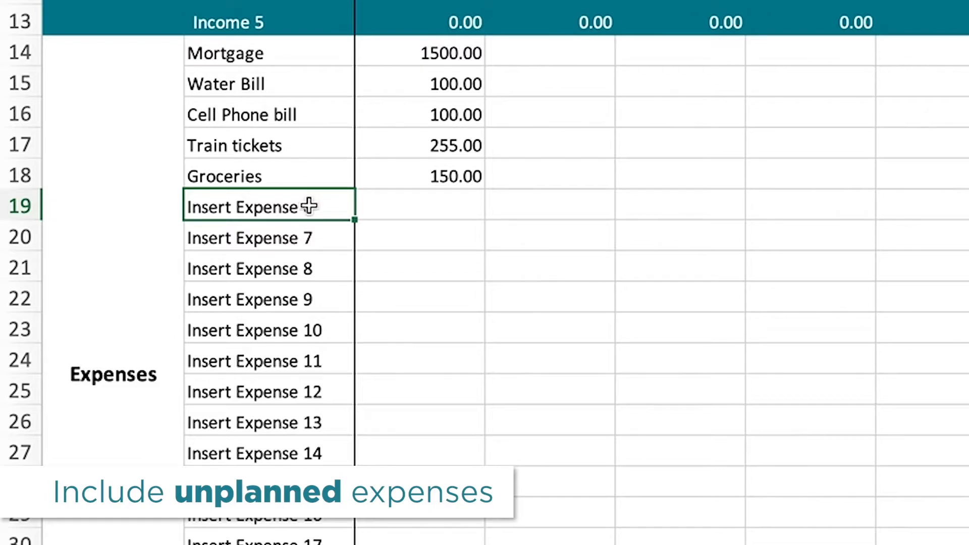
{"action": "type", "text": "Misc."}
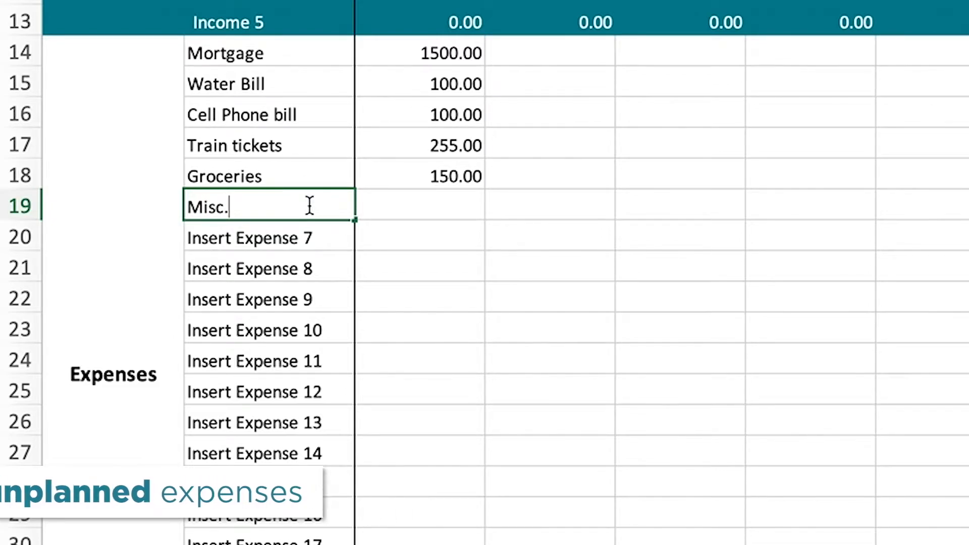
{"action": "key", "text": "Tab"}
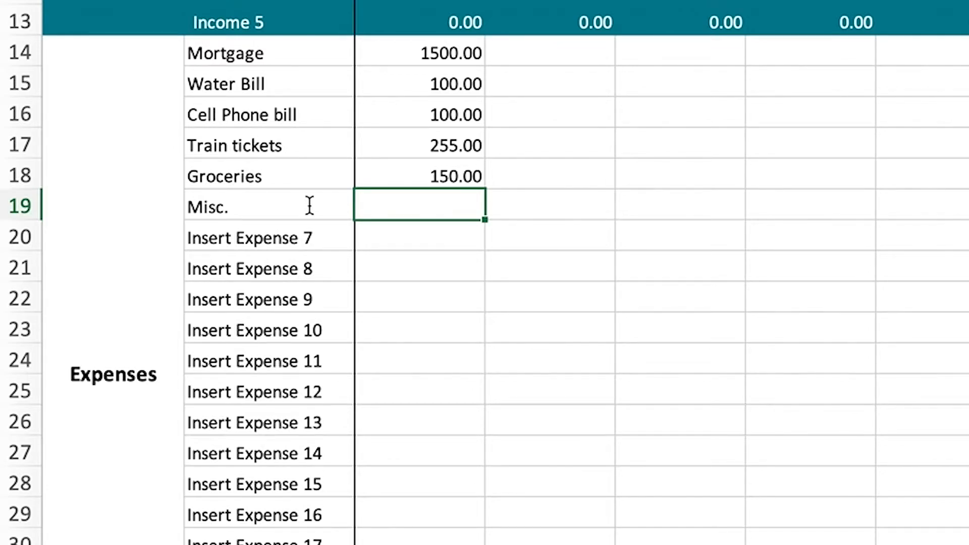
{"action": "left_click", "coordinate": [286, 238]}
{"action": "type", "text": "Fun"}
{"action": "key", "text": "Tab"}
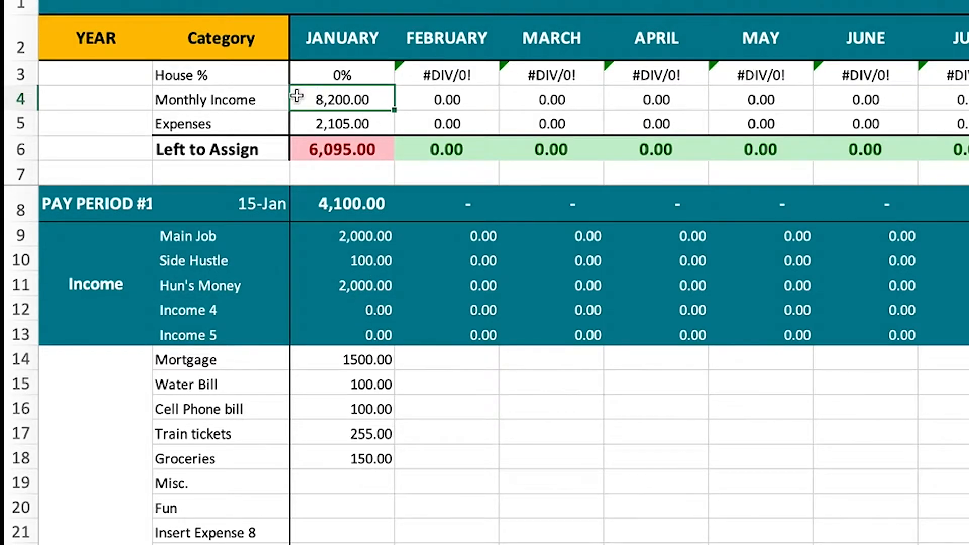
Review January's expenses and Left to Assign figures, and look through the Pay Period #2 income and expense lines.
{"action": "left_click", "coordinate": [363, 124]}
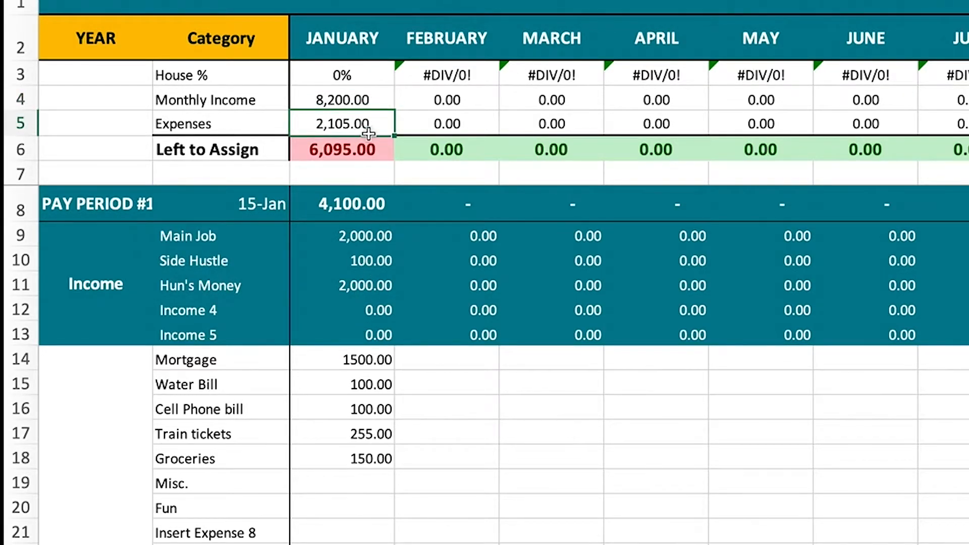
{"action": "left_click", "coordinate": [362, 150]}
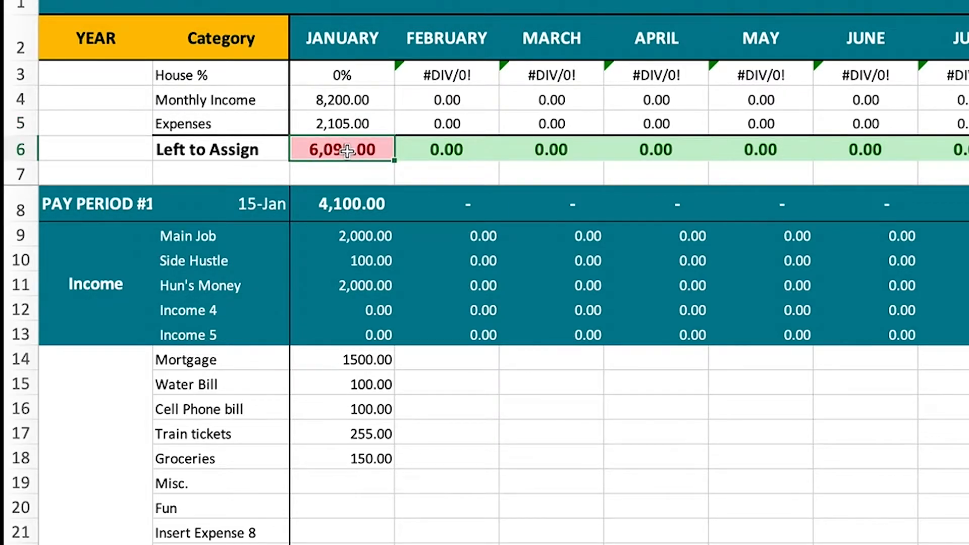
{"action": "left_click", "coordinate": [425, 149]}
{"action": "left_click", "coordinate": [362, 150]}
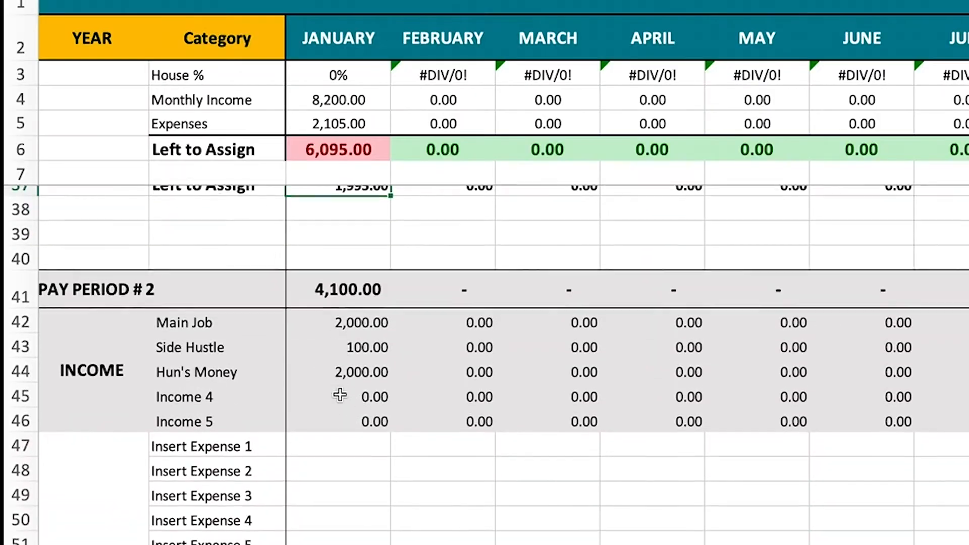
{"action": "scroll", "coordinate": [340, 395], "scroll_direction": "down", "scroll_amount": 2}
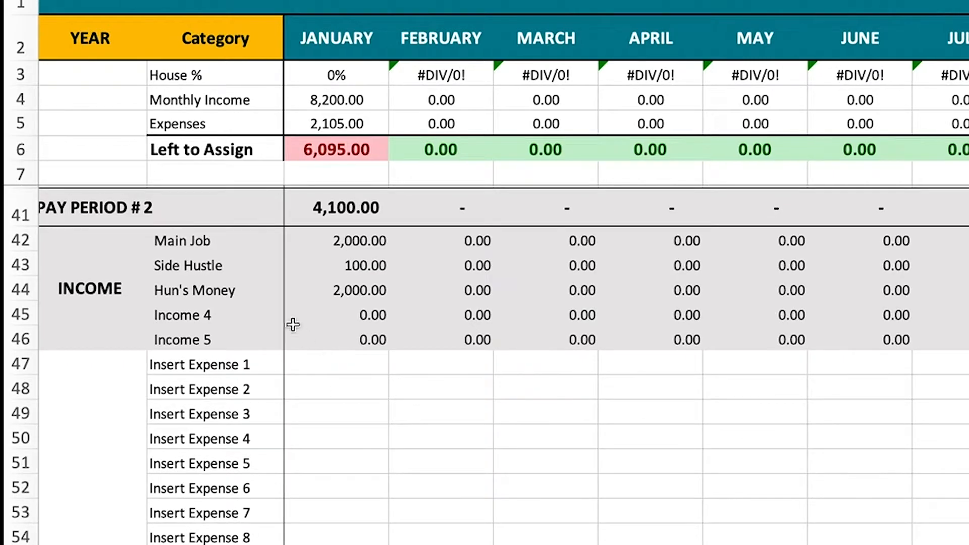
{"action": "scroll", "coordinate": [348, 422], "scroll_direction": "down", "scroll_amount": 4}
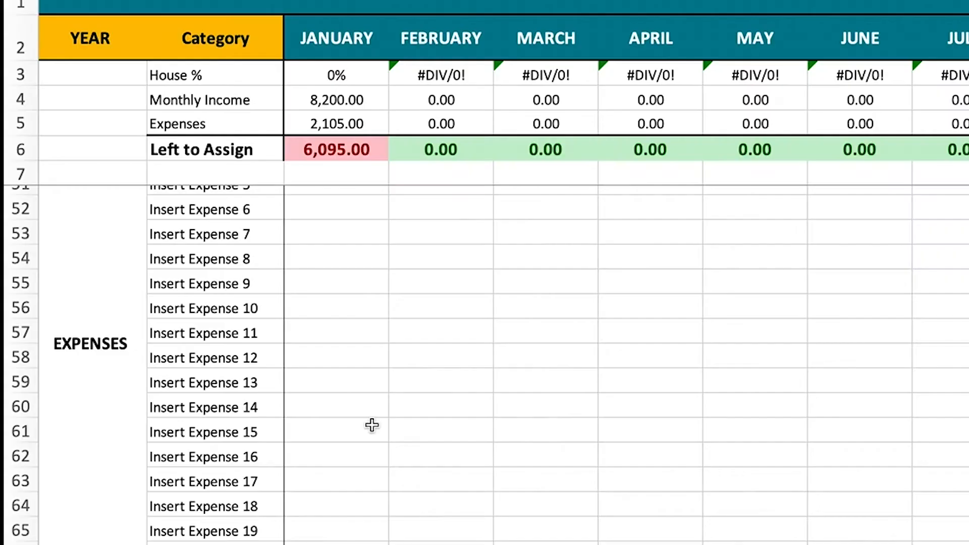
{"action": "scroll", "coordinate": [372, 425], "scroll_direction": "up", "scroll_amount": 9}
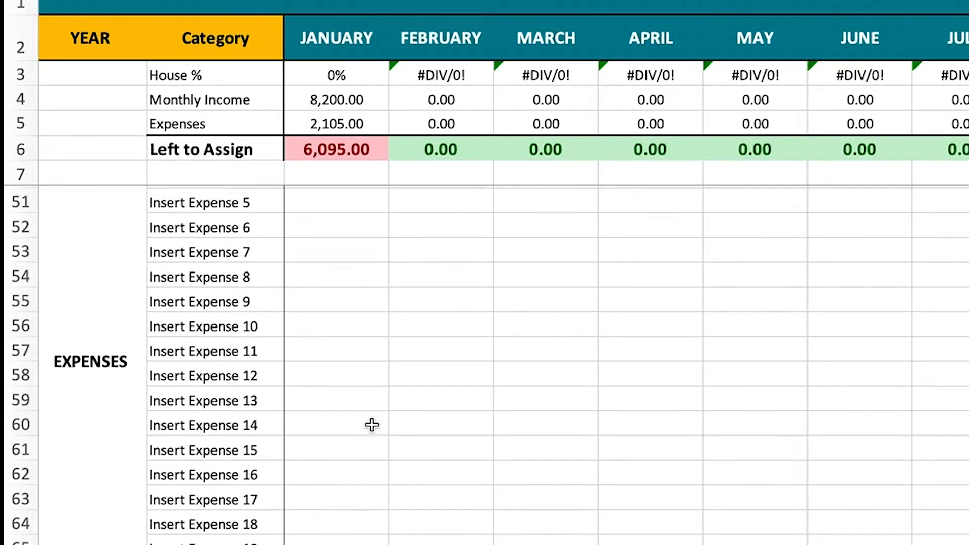
{"action": "scroll", "coordinate": [371, 426], "scroll_direction": "up", "scroll_amount": 3}
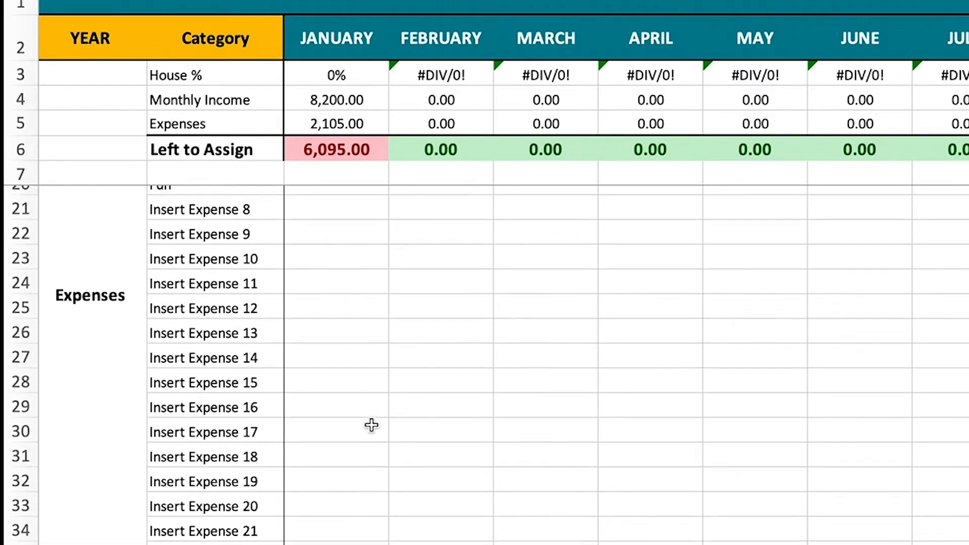
Enter January amounts of 100 each for the Misc. and Fun expenses in Pay Period #1.
{"action": "scroll", "coordinate": [371, 425], "scroll_direction": "down", "scroll_amount": 1}
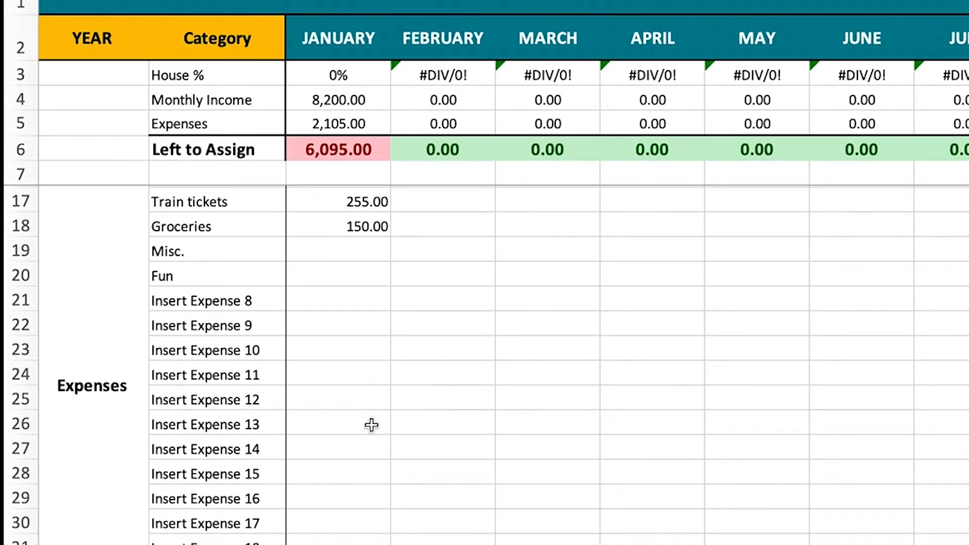
{"action": "scroll", "coordinate": [371, 426], "scroll_direction": "up", "scroll_amount": 1}
{"action": "scroll", "coordinate": [371, 425], "scroll_direction": "up", "scroll_amount": 1}
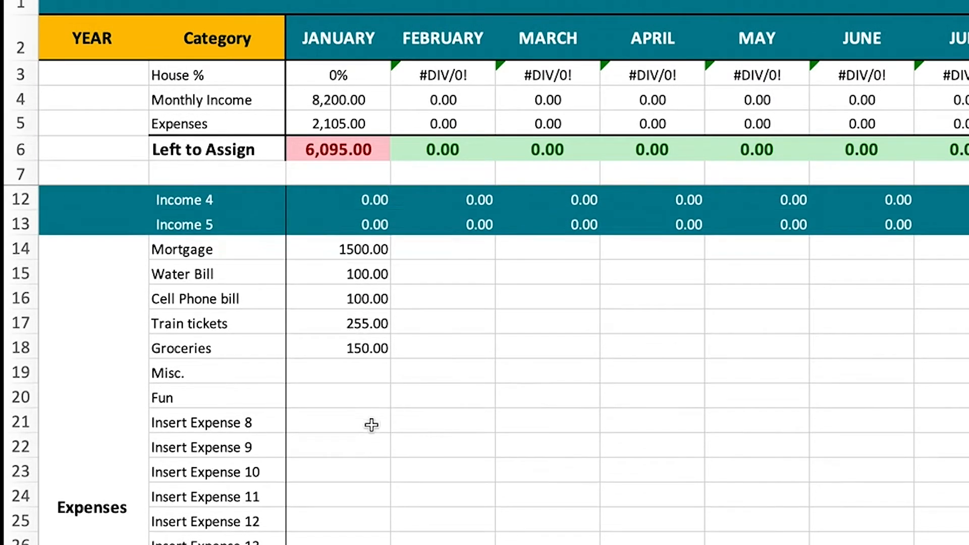
{"action": "left_click", "coordinate": [360, 381]}
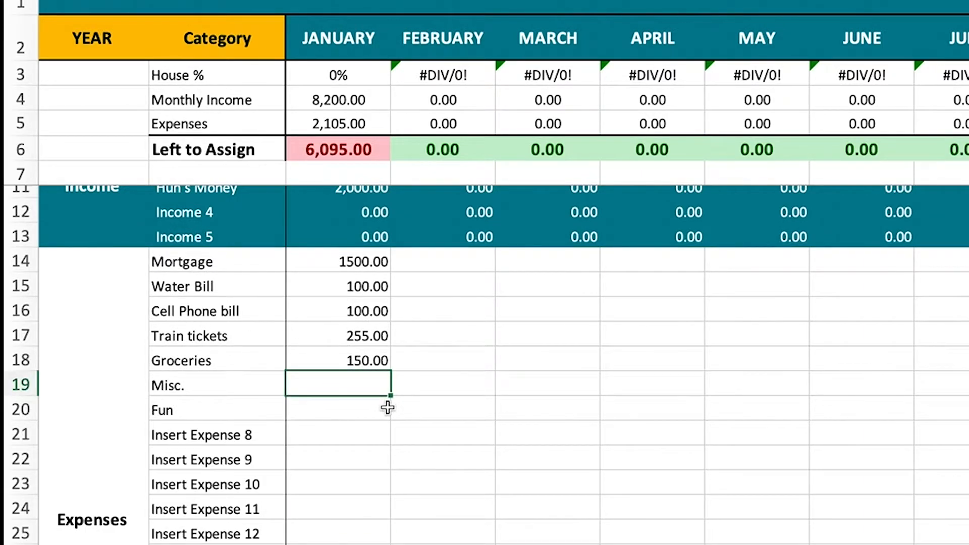
{"action": "key", "text": "Return"}
{"action": "type", "text": "100"}
{"action": "key", "text": "Return"}
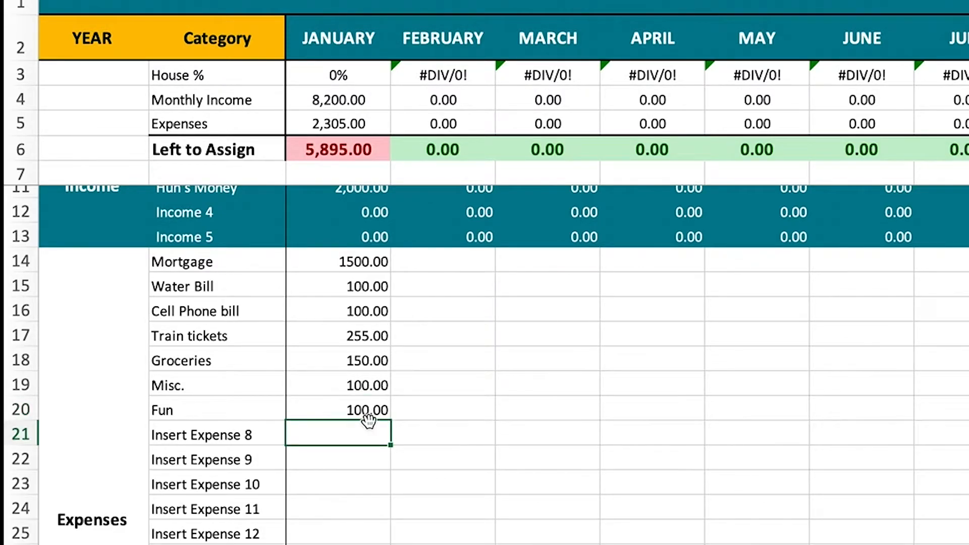
Name the expense line below Fun in Pay Period #1 Savings and set its January amount to 1795.
{"action": "scroll", "coordinate": [368, 420], "scroll_direction": "down", "scroll_amount": 2}
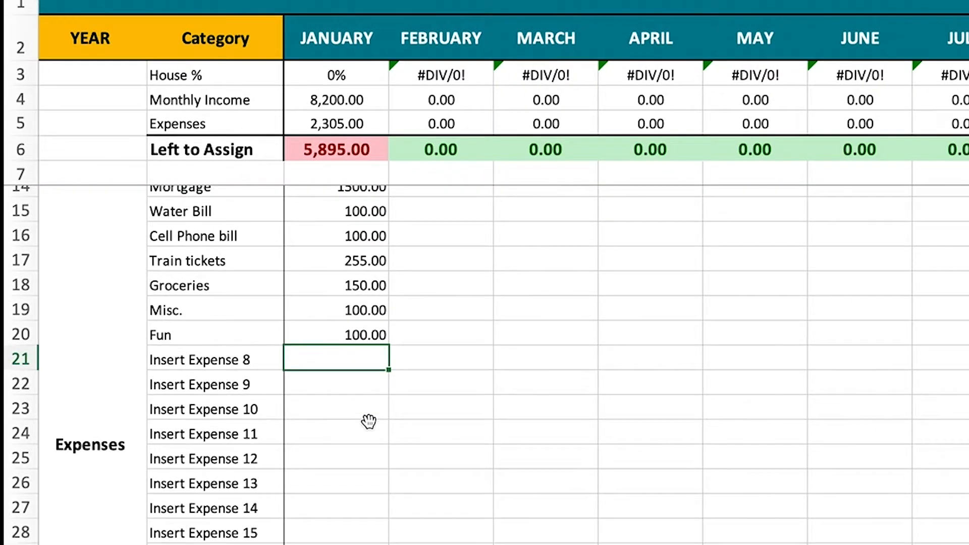
{"action": "scroll", "coordinate": [368, 422], "scroll_direction": "down", "scroll_amount": 3}
{"action": "scroll", "coordinate": [368, 421], "scroll_direction": "up", "scroll_amount": 2}
{"action": "left_click", "coordinate": [260, 340]}
{"action": "type", "text": "Sa"}
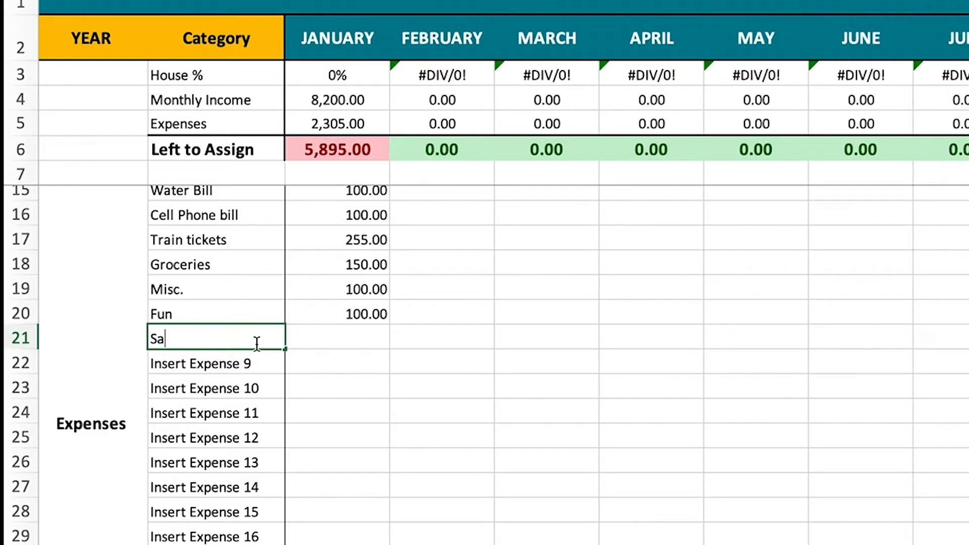
{"action": "type", "text": "vings"}
{"action": "key", "text": "Tab"}
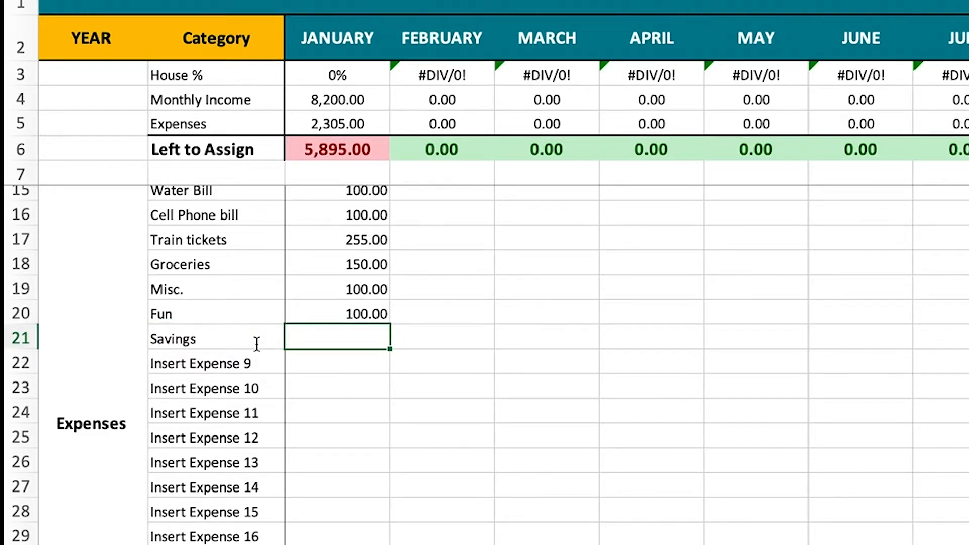
{"action": "left_click", "coordinate": [339, 328]}
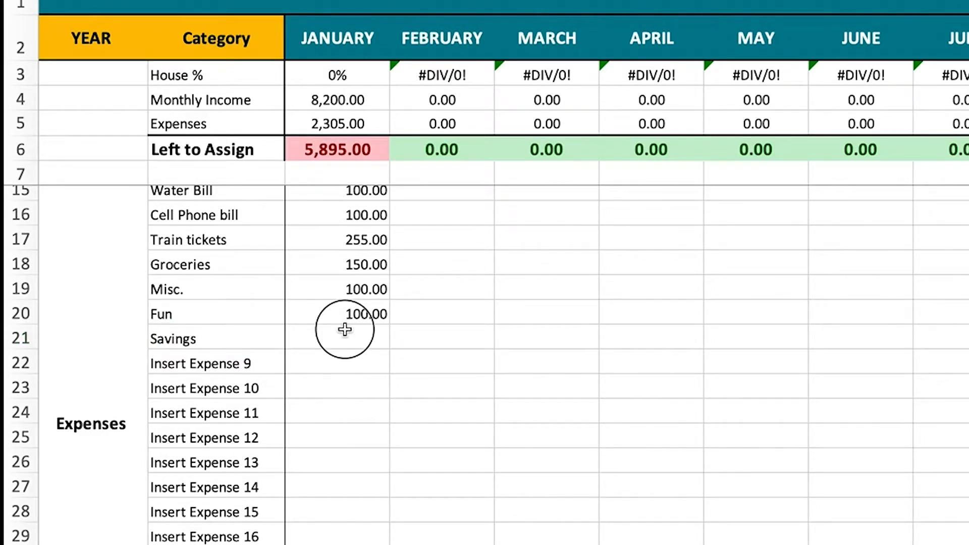
{"action": "type", "text": "1795"}
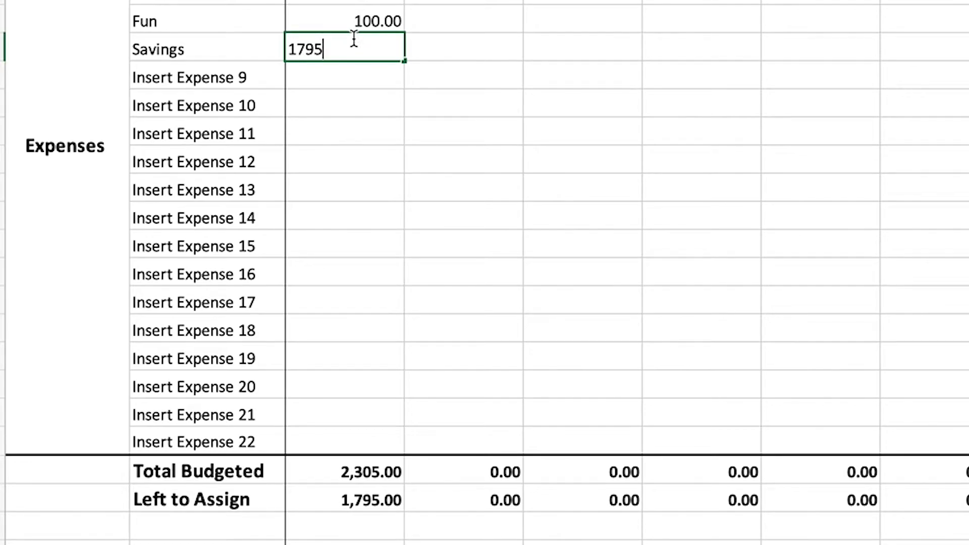
{"action": "key", "text": "Return"}
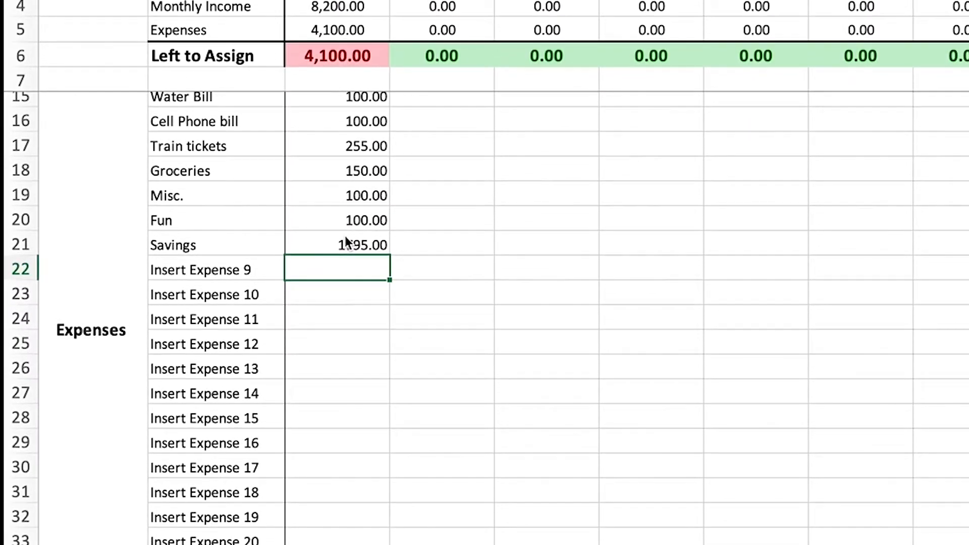
{"action": "left_click", "coordinate": [359, 498]}
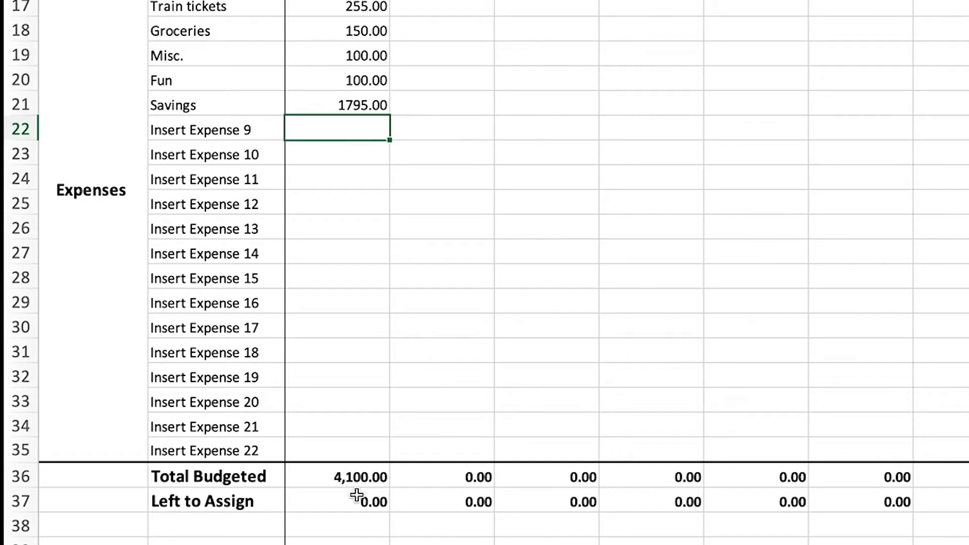
Name the first eight Pay Period #2 expense lines Electricity, Gas, Trash, Sewer, Credit Card 1, Credit Card 2, Loan 1 and Loan 2.
{"action": "scroll", "coordinate": [224, 249], "scroll_direction": "down", "scroll_amount": 6}
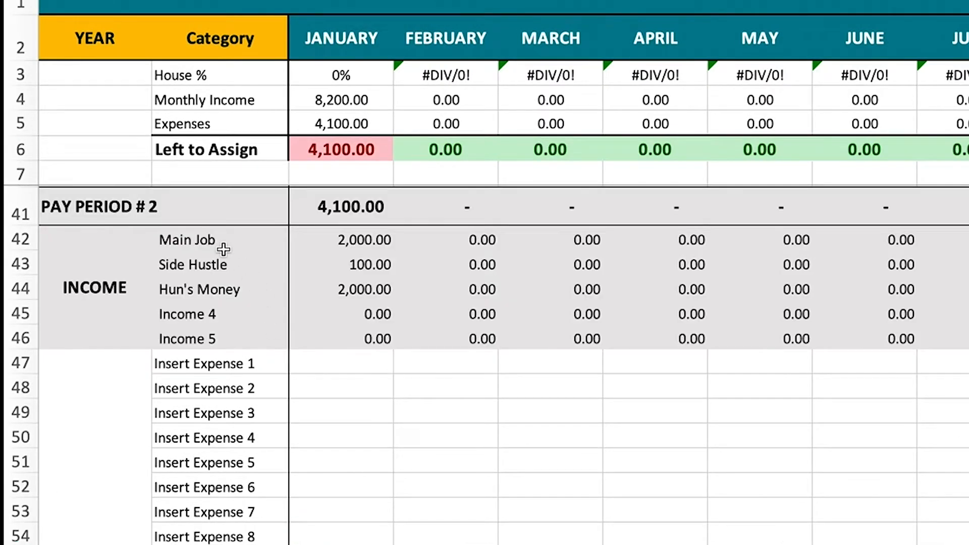
{"action": "left_click", "coordinate": [127, 209]}
{"action": "left_click", "coordinate": [263, 364]}
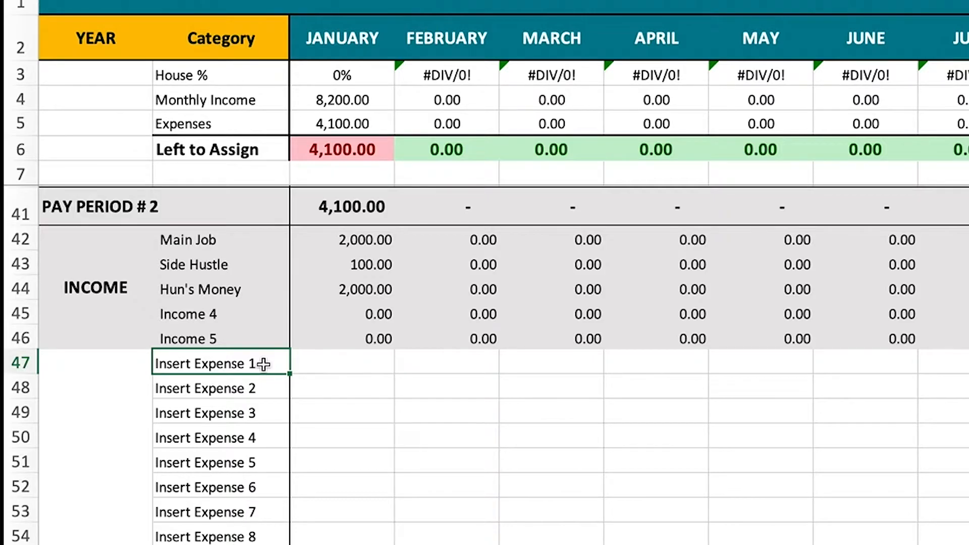
{"action": "type", "text": "Electri"}
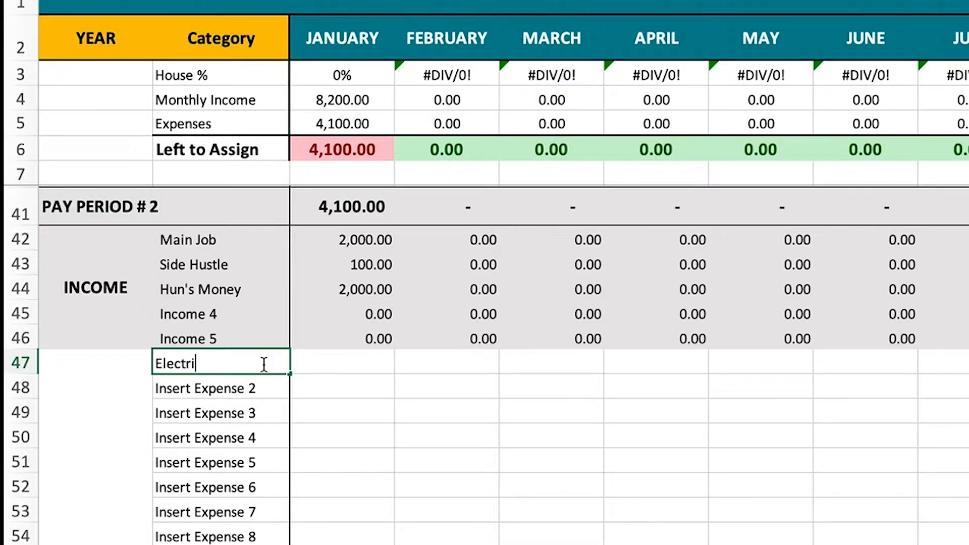
{"action": "key", "text": "Return"}
{"action": "type", "text": "Gas Trash Sewer Credit Card 1 "}
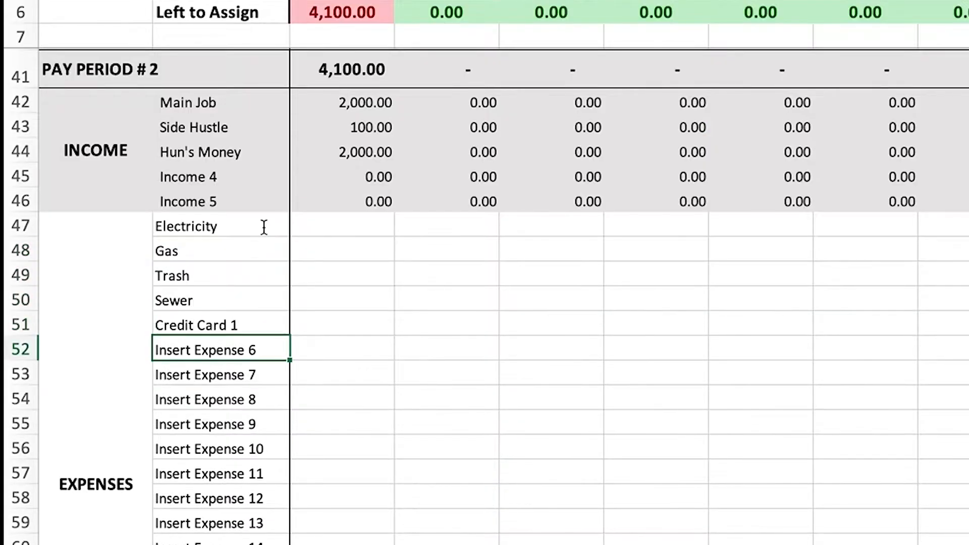
{"action": "type", "text": "Credit Card 2 Loan 1 Loan 2"}
Enter January amounts for the Pay Period #2 expenses from Electricity to Loan 2: 100, 75, 25, 25, 75, 100, 500 and 600.
{"action": "left_click", "coordinate": [342, 363]}
{"action": "type", "text": "100 75 25 25"}
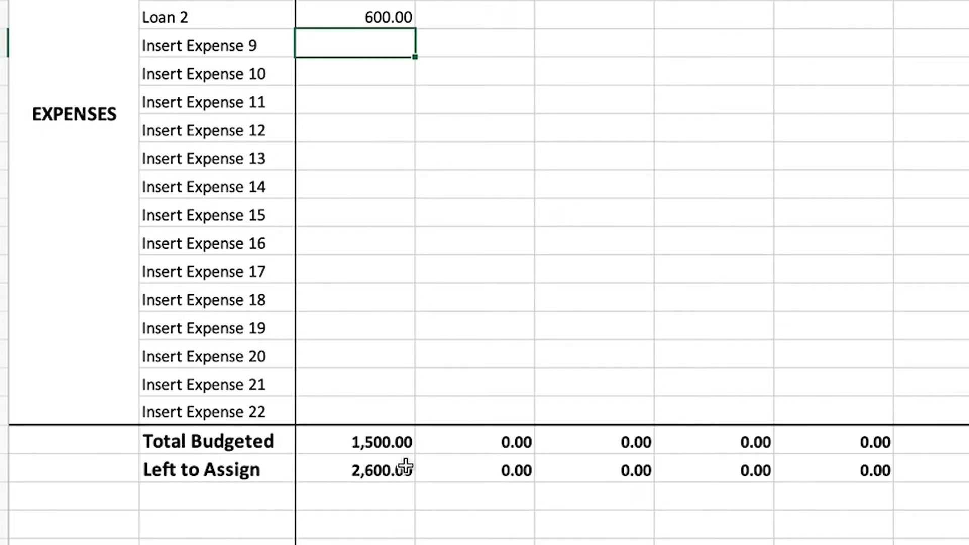
{"action": "left_click", "coordinate": [406, 462]}
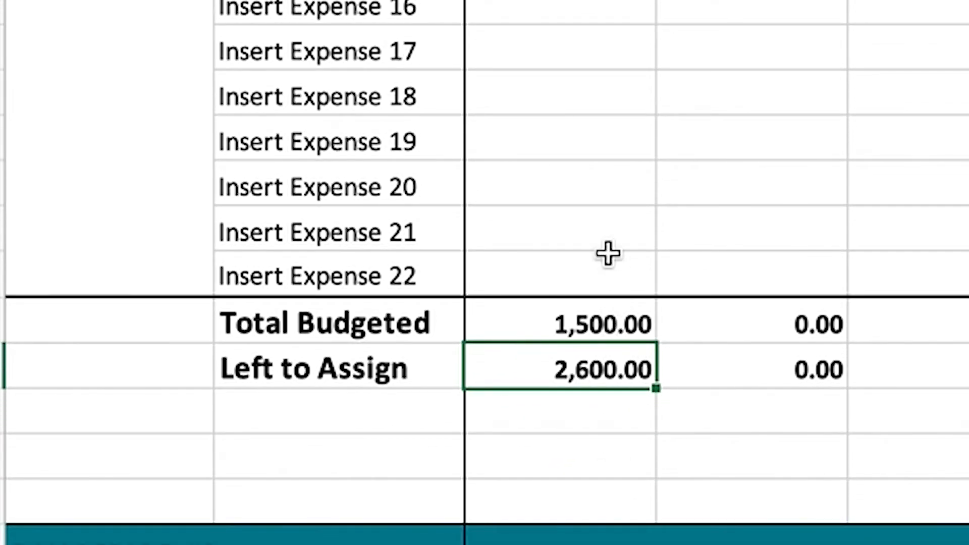
{"action": "scroll", "coordinate": [608, 253], "scroll_direction": "up", "scroll_amount": 3}
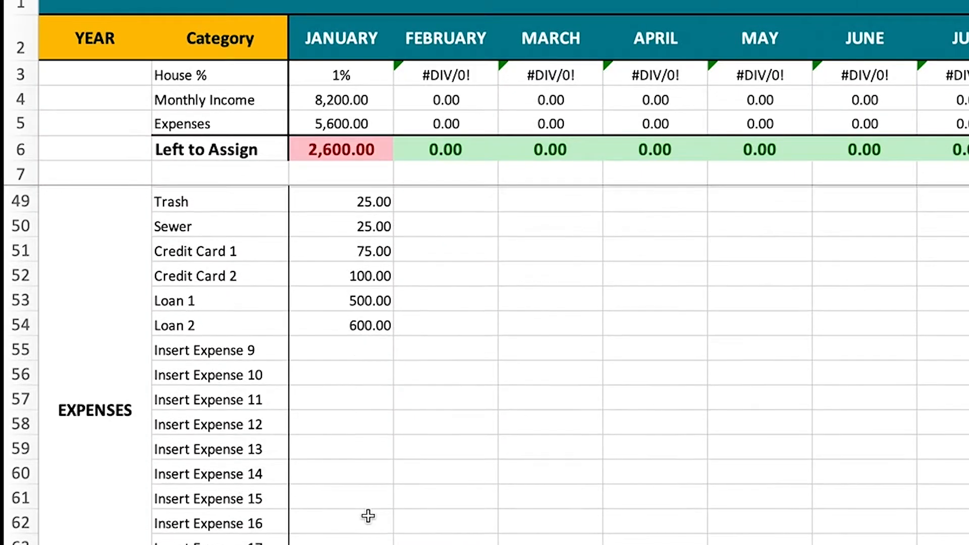
{"action": "scroll", "coordinate": [368, 516], "scroll_direction": "up", "scroll_amount": 2}
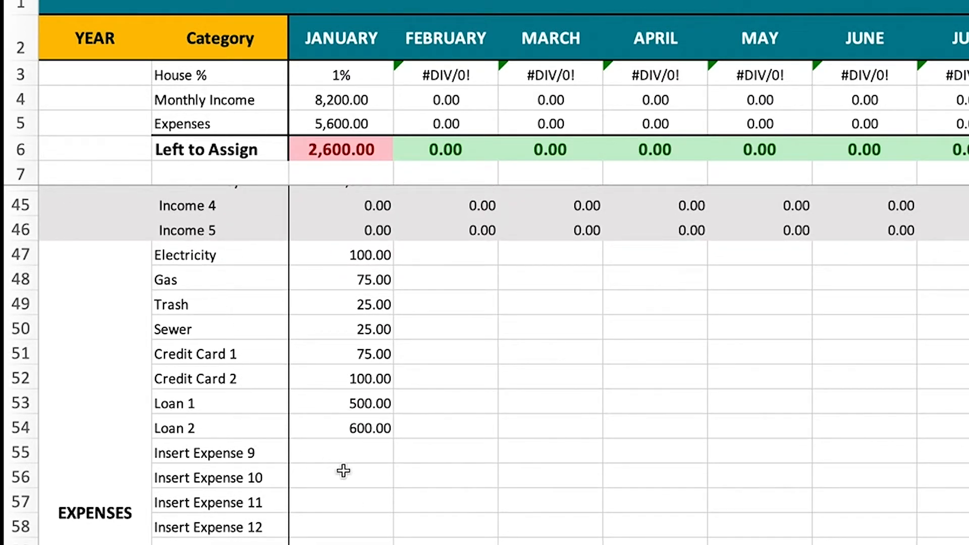
Set Loan 1's January amount in Pay Period #2 to 3100.
{"action": "scroll", "coordinate": [343, 470], "scroll_direction": "down", "scroll_amount": 2}
{"action": "left_click", "coordinate": [262, 281]}
{"action": "left_click", "coordinate": [255, 332]}
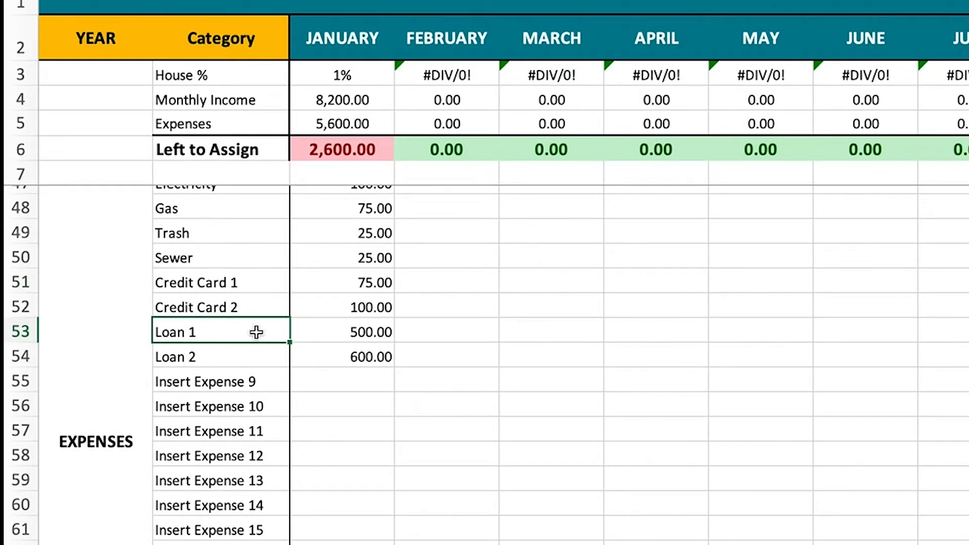
{"action": "left_click", "coordinate": [368, 337]}
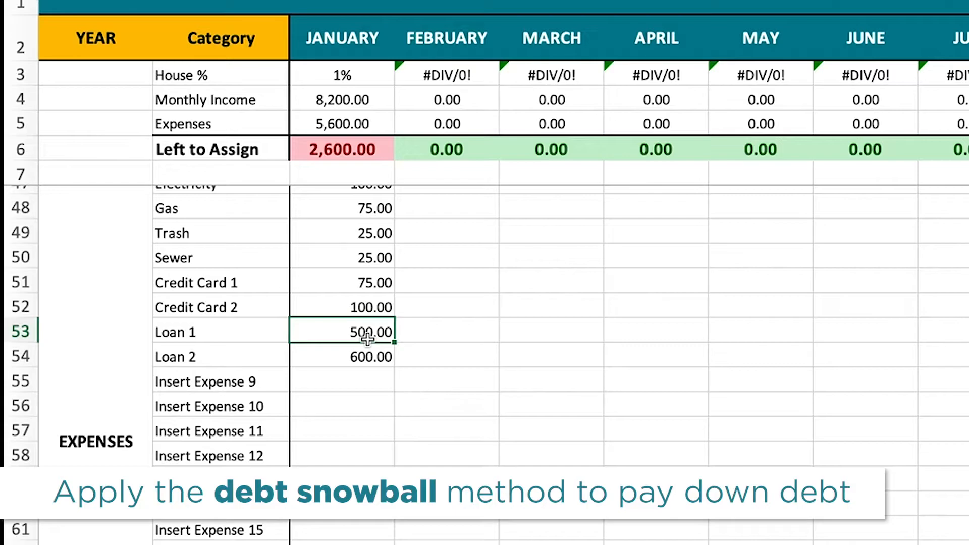
{"action": "key", "text": "Delete"}
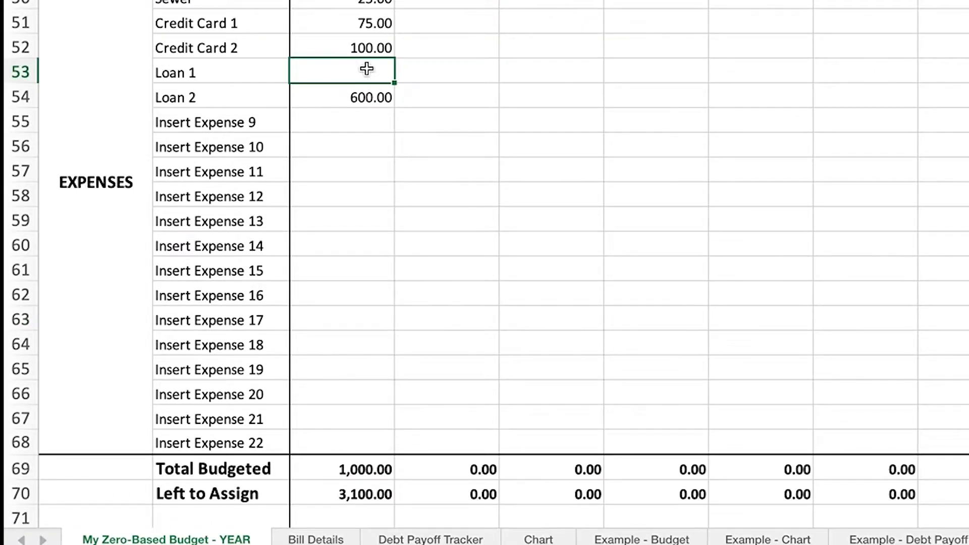
{"action": "type", "text": "3100"}
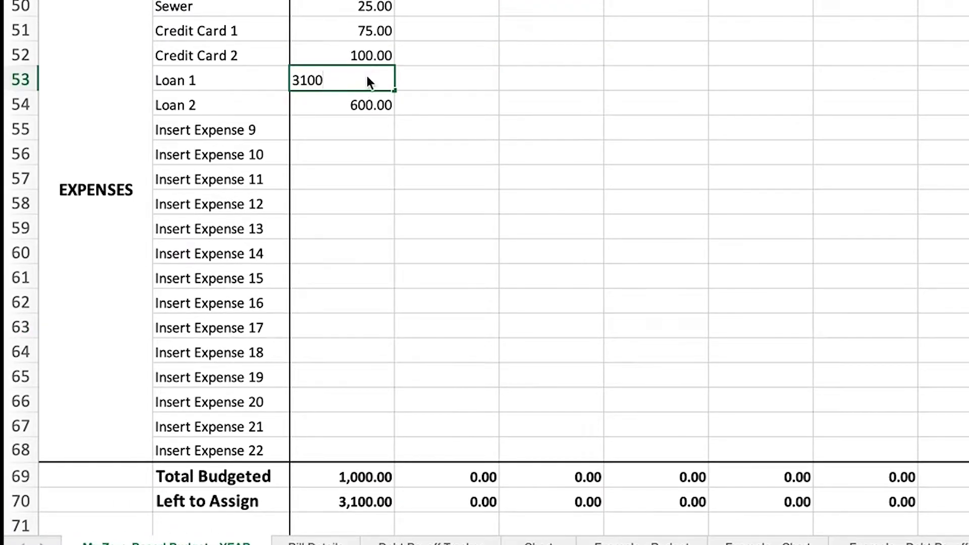
{"action": "key", "text": "Return"}
Review January's Left to Assign figures and the budgeted income and expense lines of both pay periods.
{"action": "left_click", "coordinate": [364, 494]}
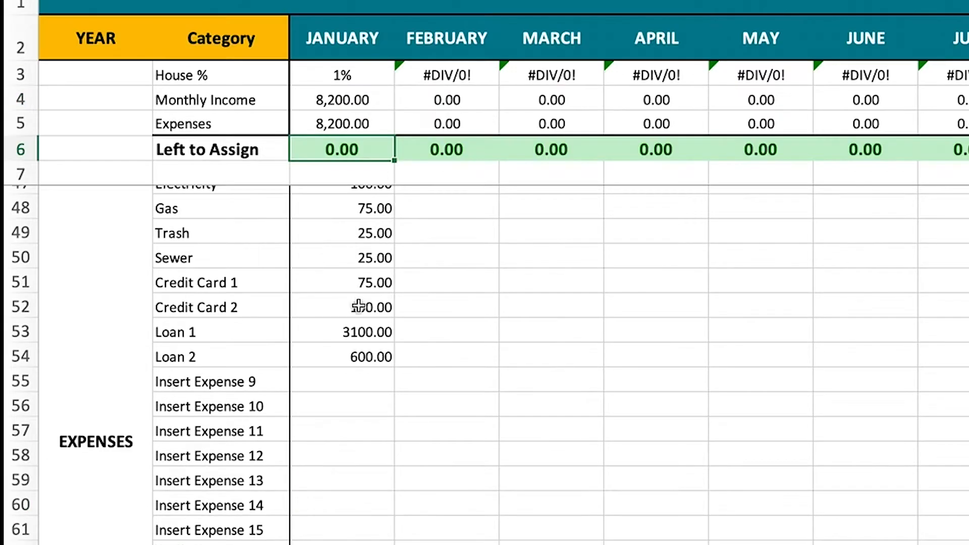
{"action": "scroll", "coordinate": [356, 252], "scroll_direction": "up", "scroll_amount": 5}
{"action": "scroll", "coordinate": [359, 306], "scroll_direction": "up", "scroll_amount": 8}
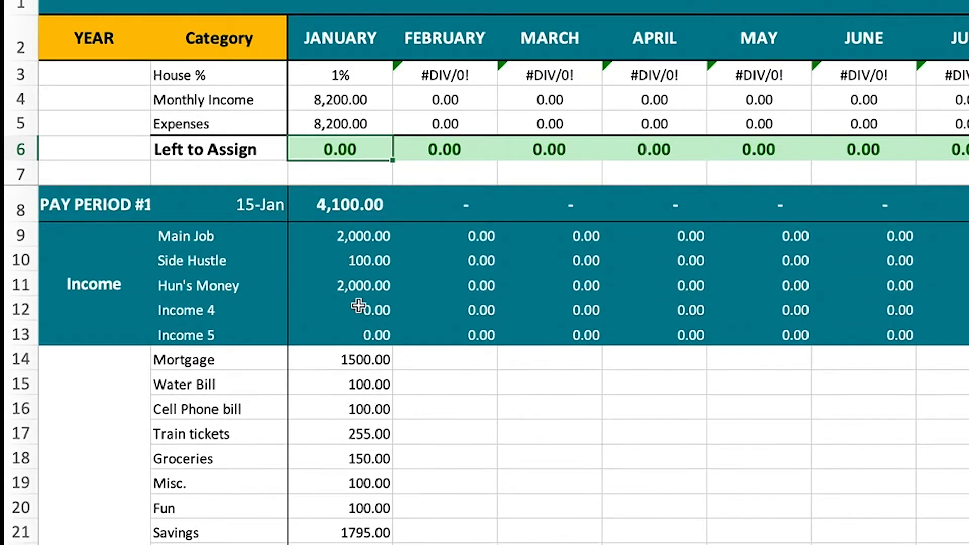
{"action": "scroll", "coordinate": [358, 305], "scroll_direction": "down", "scroll_amount": 4}
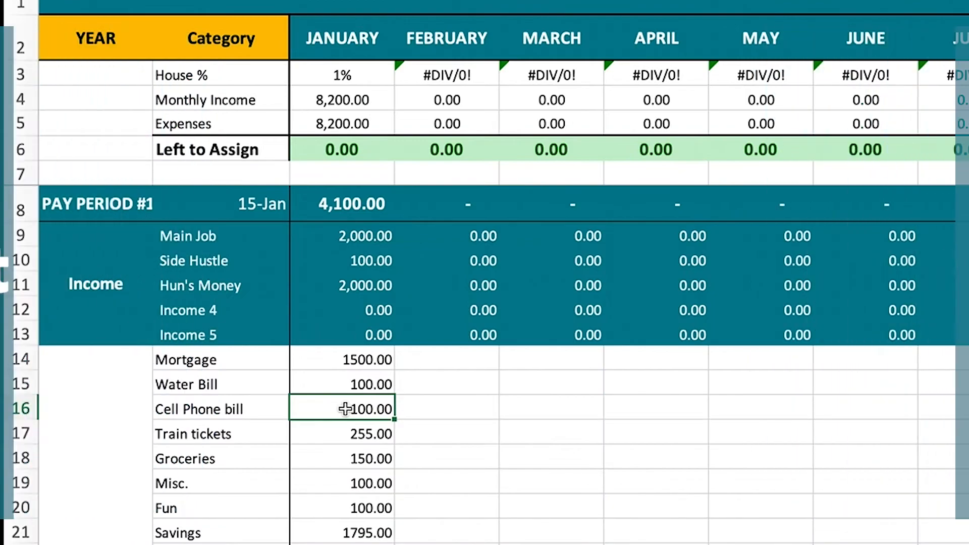
{"action": "scroll", "coordinate": [225, 518], "scroll_direction": "down", "scroll_amount": 2}
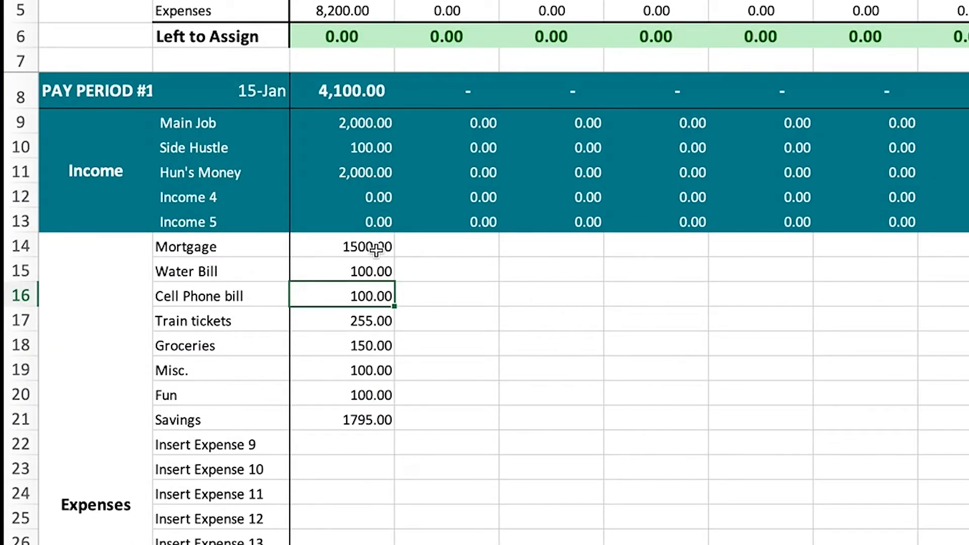
{"action": "left_click", "coordinate": [239, 447]}
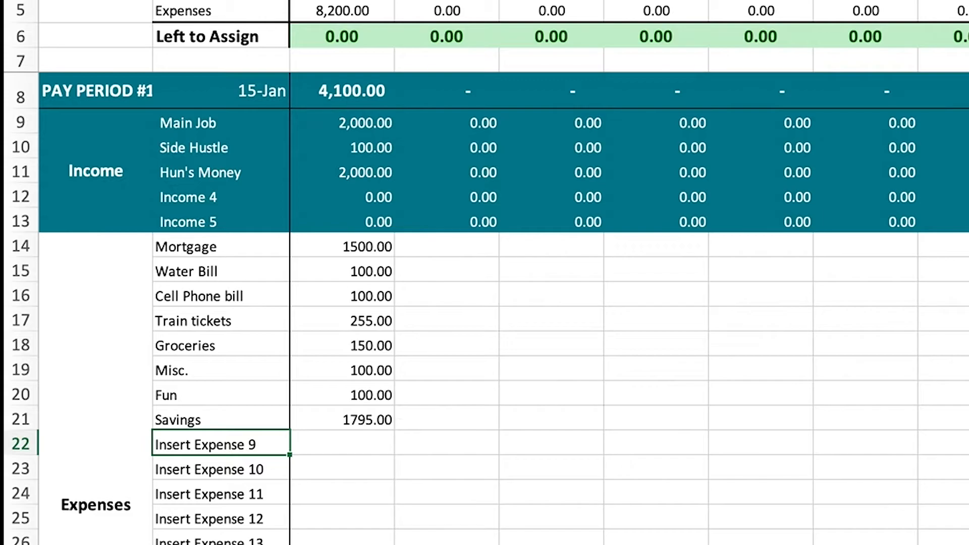
{"action": "scroll", "coordinate": [484, 272], "scroll_direction": "up", "scroll_amount": 2}
{"action": "scroll", "coordinate": [484, 353], "scroll_direction": "down", "scroll_amount": 7}
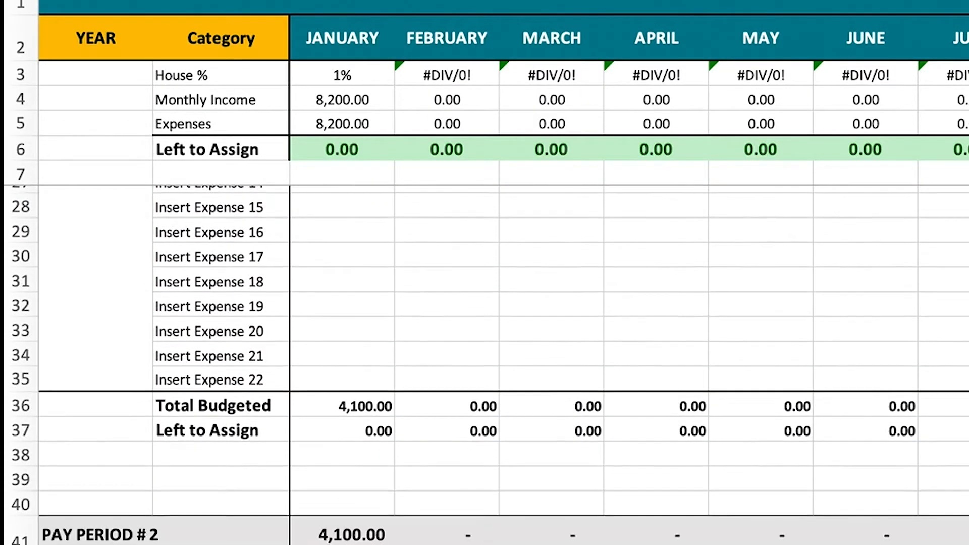
{"action": "scroll", "coordinate": [484, 353], "scroll_direction": "down", "scroll_amount": 3}
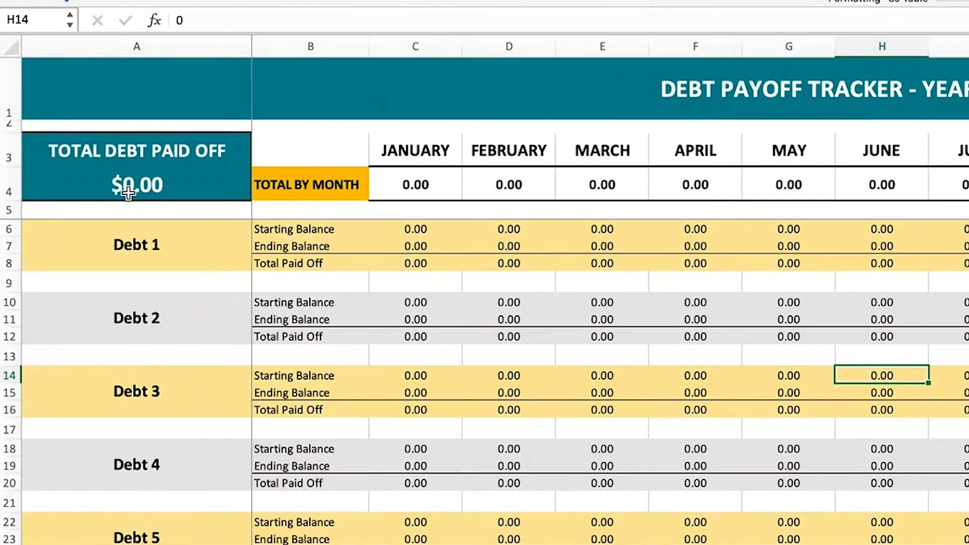
On the Debt Payoff Tracker sheet, examine the debt names, January's starting balance, ending balance and total paid off, and the monthly totals.
{"action": "left_click", "coordinate": [187, 253]}
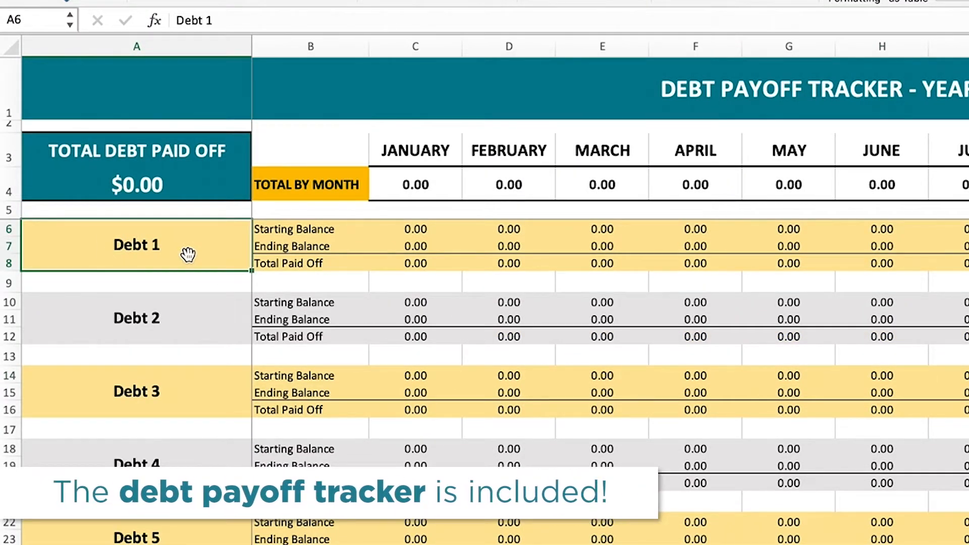
{"action": "left_click", "coordinate": [182, 309]}
{"action": "left_click", "coordinate": [177, 402]}
{"action": "left_click", "coordinate": [182, 464]}
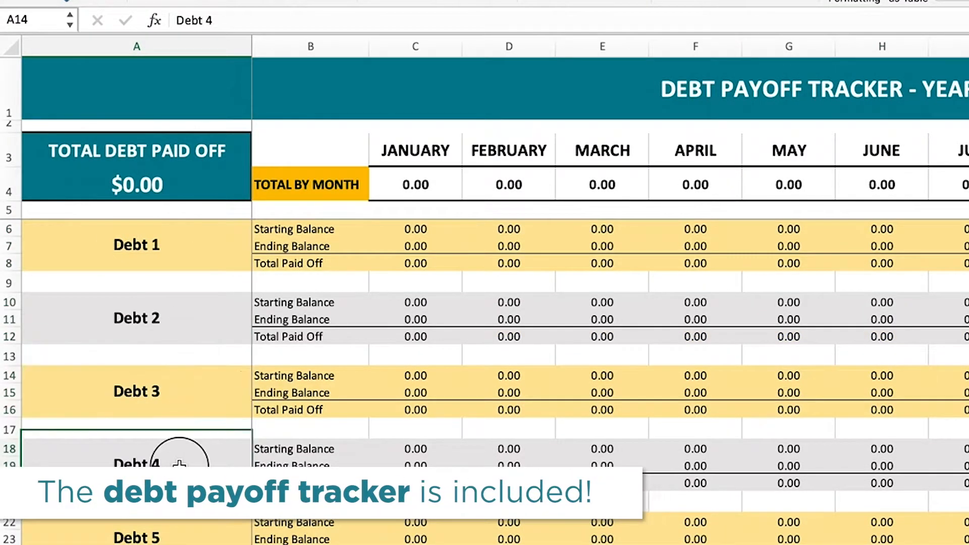
{"action": "left_click", "coordinate": [419, 228]}
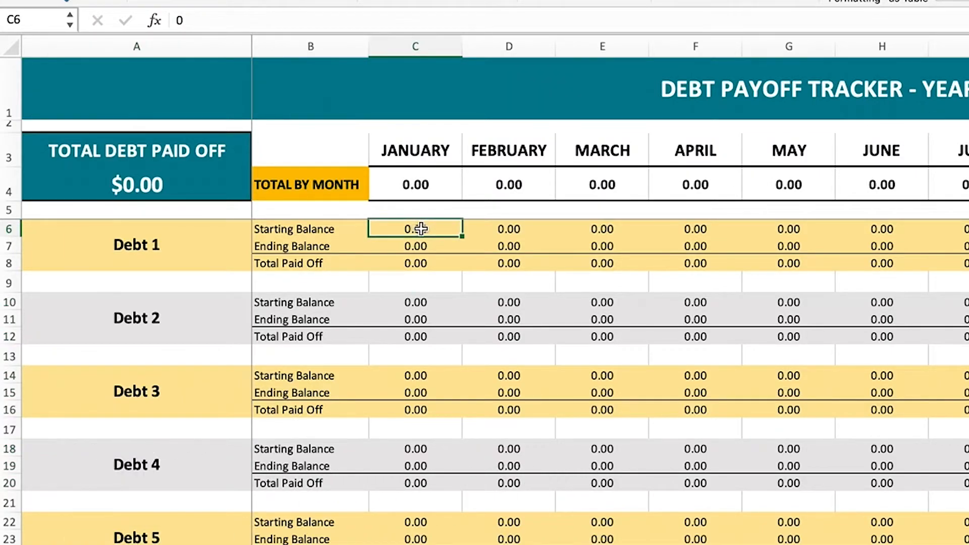
{"action": "left_click", "coordinate": [431, 246]}
{"action": "left_click", "coordinate": [426, 265]}
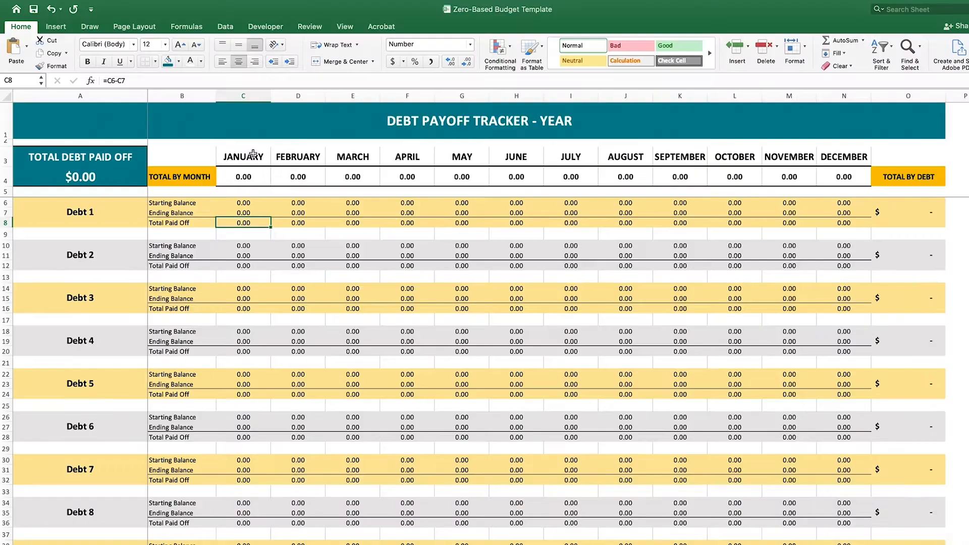
{"action": "left_click_drag", "start_coordinate": [243, 156], "coordinate": [735, 157]}
{"action": "left_click", "coordinate": [249, 176]}
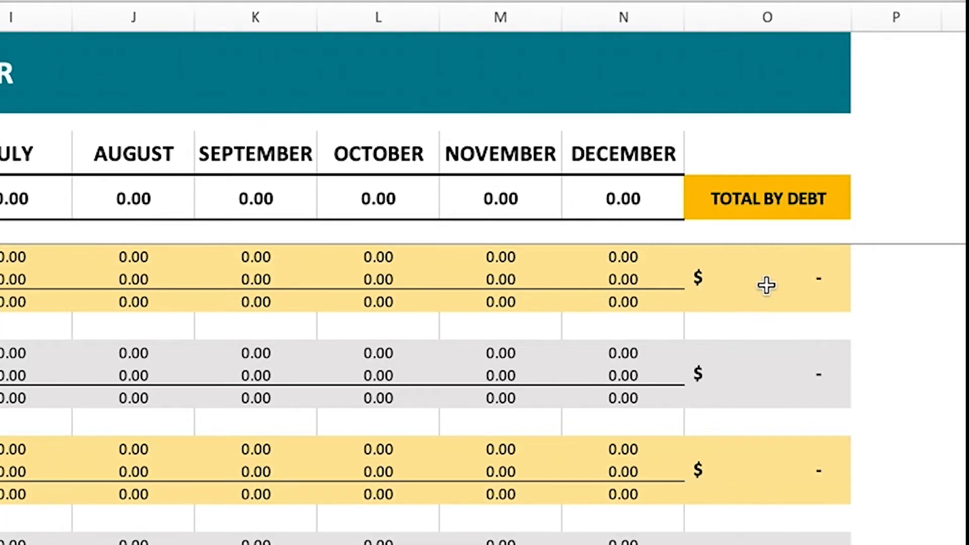
Examine Debt 1's Total by Debt cell and the overall Total Debt Paid Off figure on the tracker.
{"action": "left_click", "coordinate": [775, 280]}
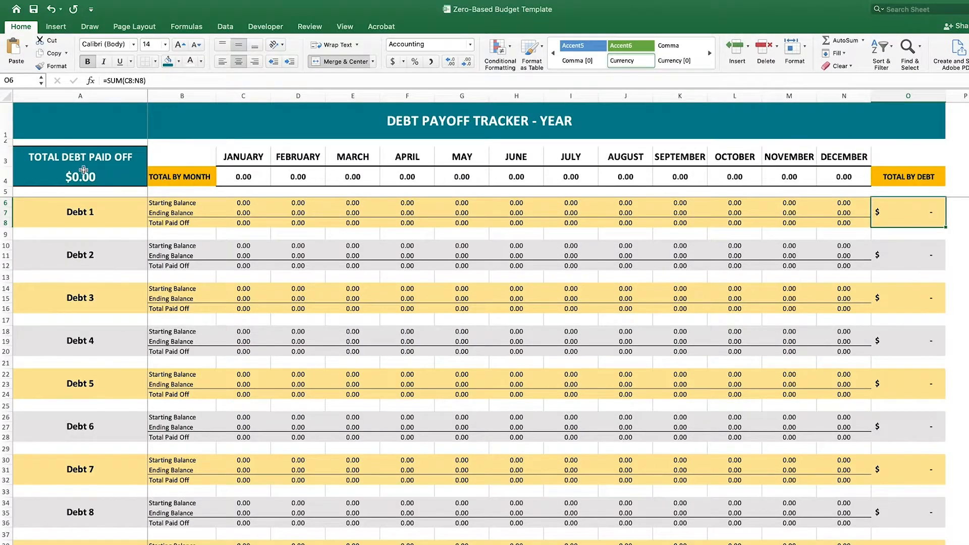
{"action": "left_click", "coordinate": [84, 171]}
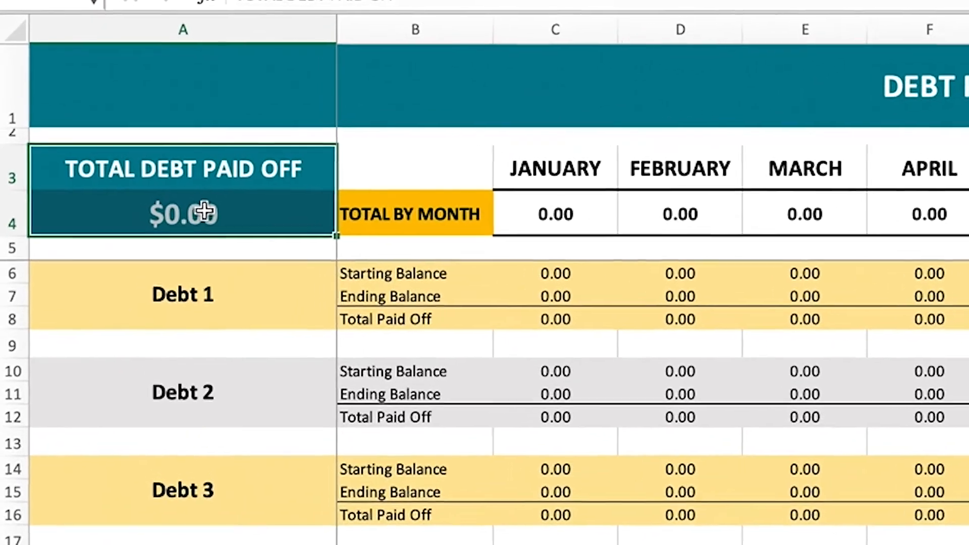
{"action": "left_click", "coordinate": [146, 193]}
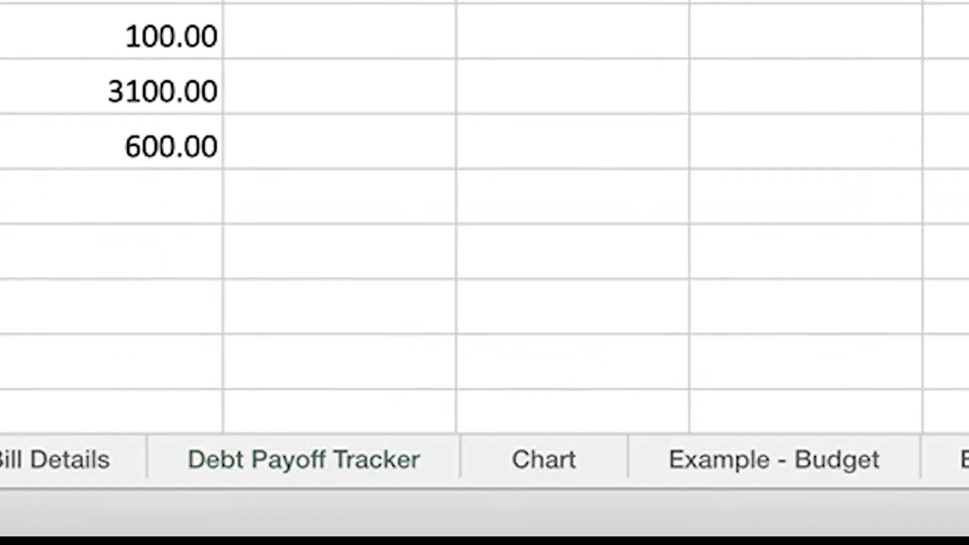
On the Chart sheet, inspect January's Monthly Income and Expenses bars and the Left to Assign entry in the data table.
{"action": "left_click", "coordinate": [519, 474]}
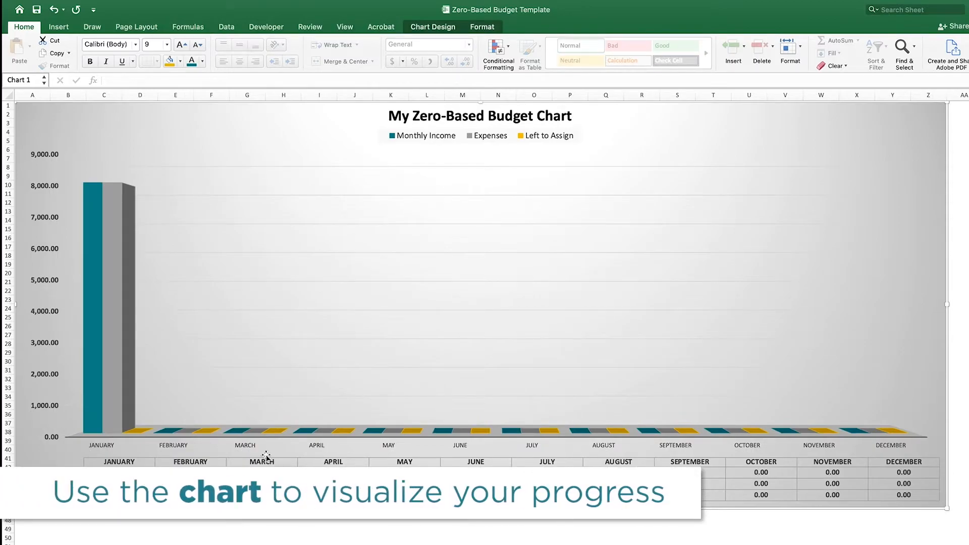
{"action": "mouse_move", "coordinate": [99, 338]}
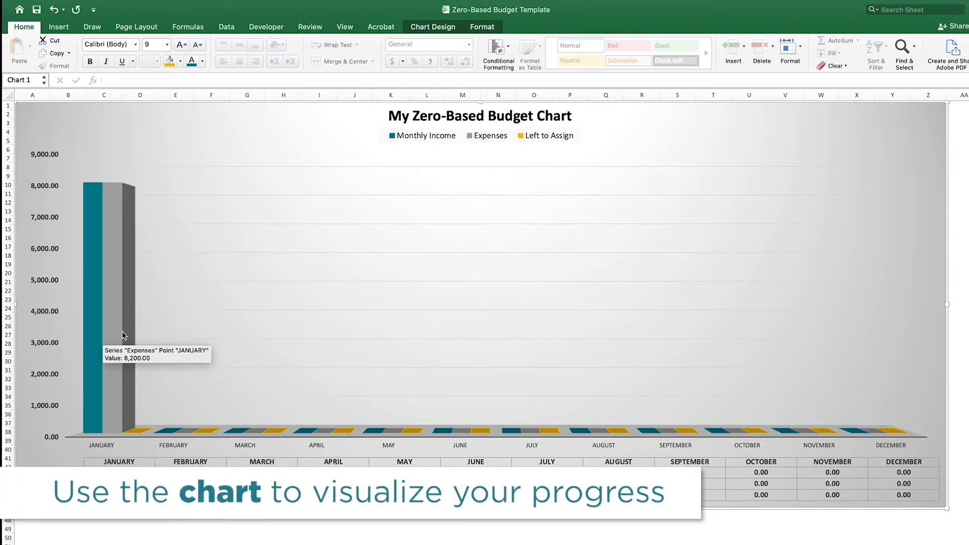
{"action": "mouse_move", "coordinate": [108, 193]}
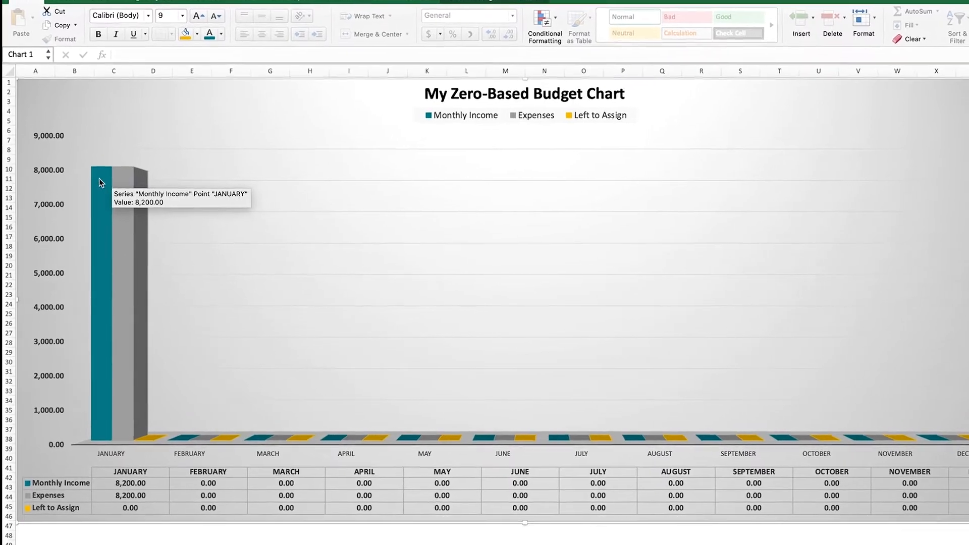
{"action": "mouse_move", "coordinate": [145, 225]}
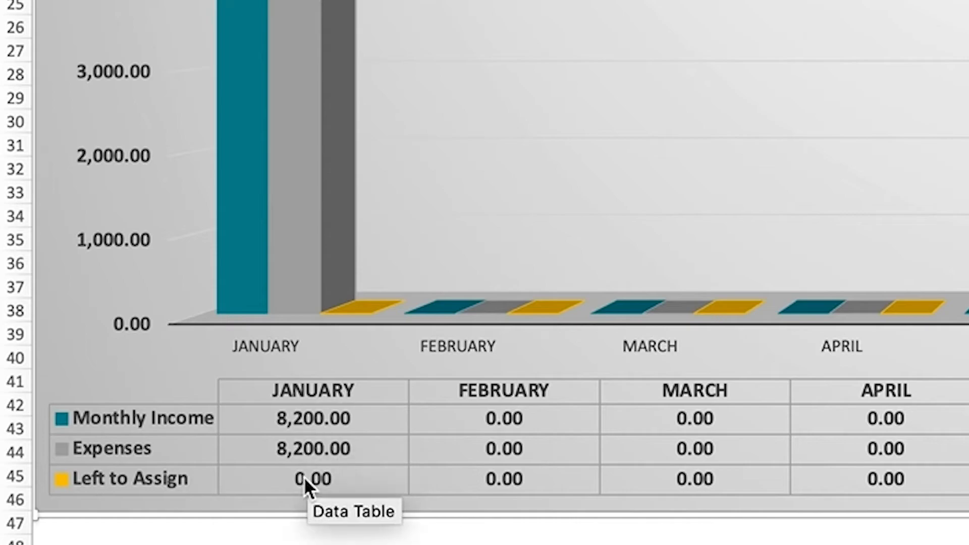
{"action": "mouse_move", "coordinate": [361, 309]}
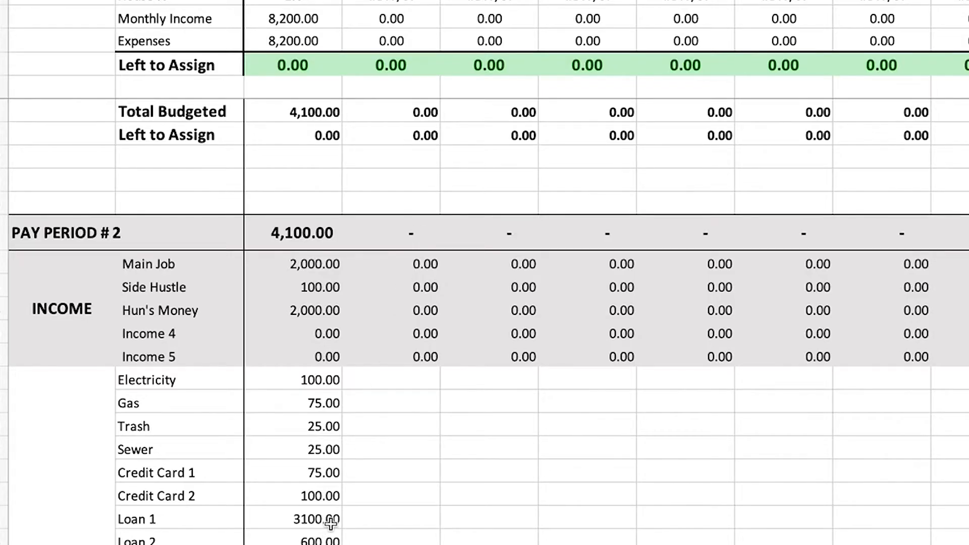
Set Loan 1's January amount in Pay Period #2 to 100 on the budget sheet.
{"action": "scroll", "coordinate": [331, 523], "scroll_direction": "down", "scroll_amount": 3}
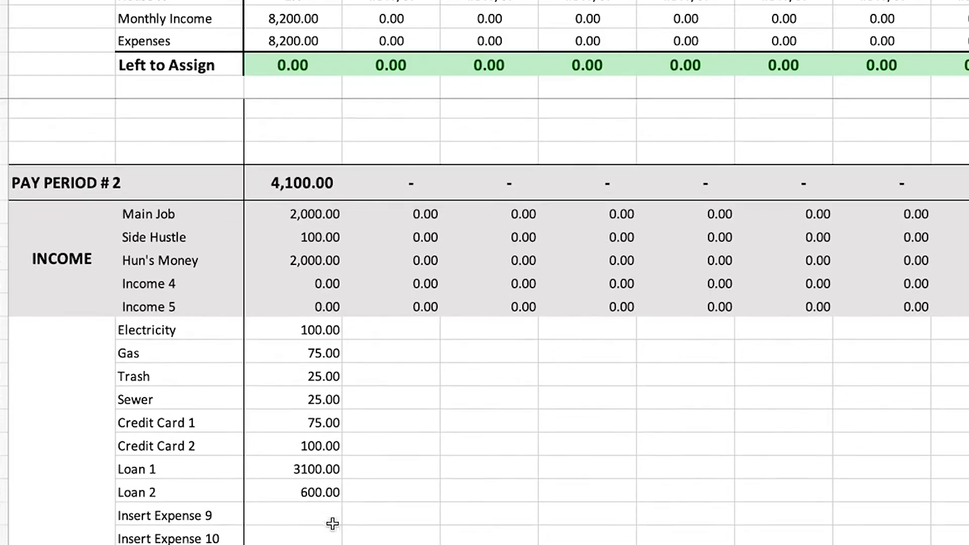
{"action": "left_click", "coordinate": [305, 459]}
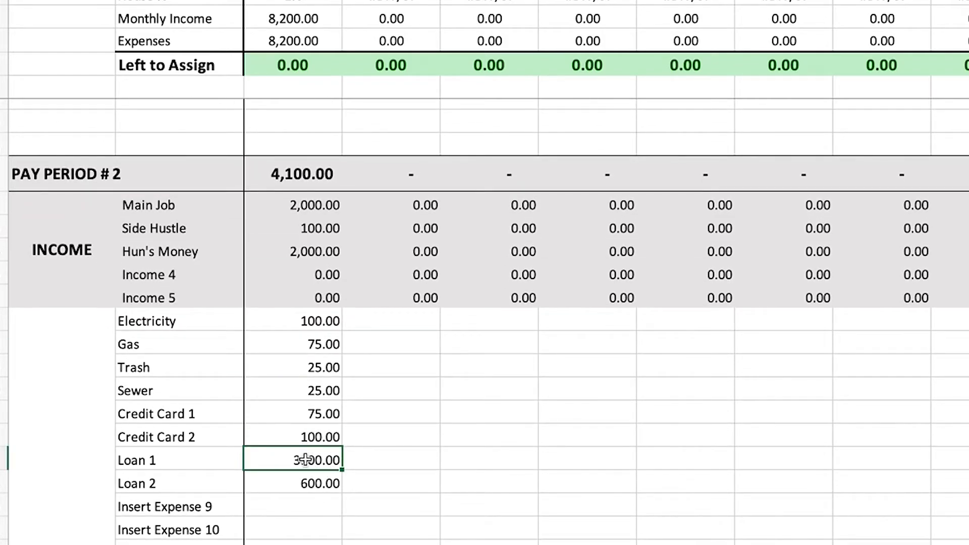
{"action": "key", "text": "Delete"}
{"action": "type", "text": "100"}
{"action": "key", "text": "Return"}
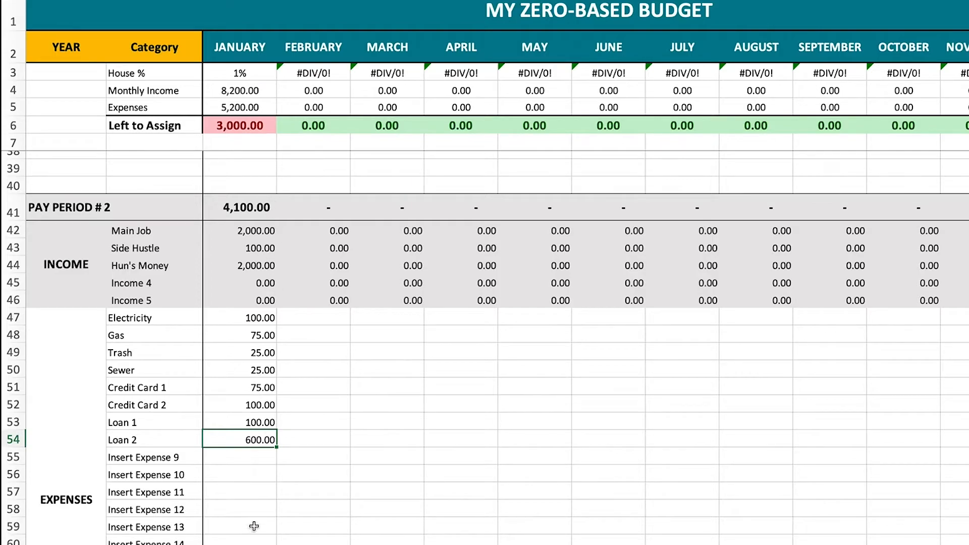
Check January's Left to Assign cell, and compare the Monthly Income, Expenses and Left to Assign bars on the Chart sheet.
{"action": "left_click", "coordinate": [232, 130]}
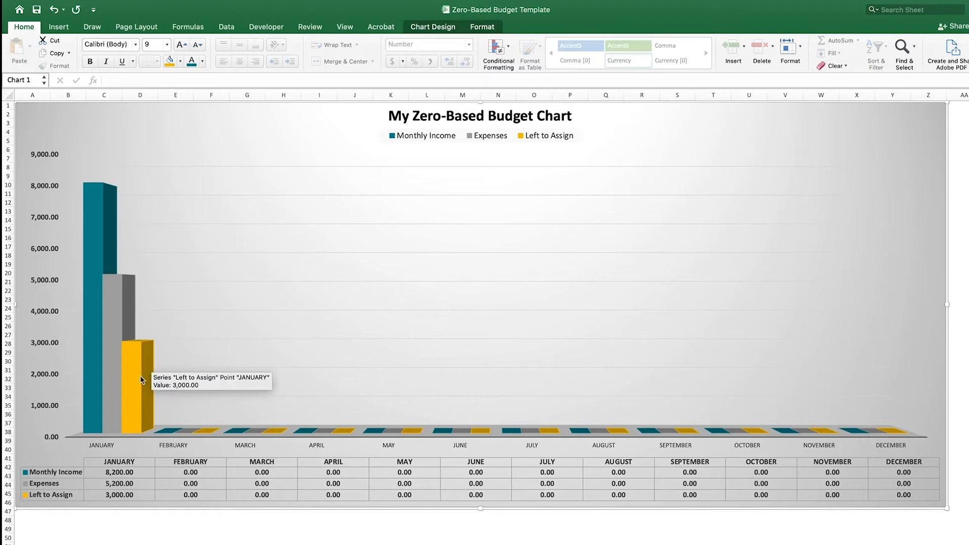
{"action": "mouse_move", "coordinate": [99, 220]}
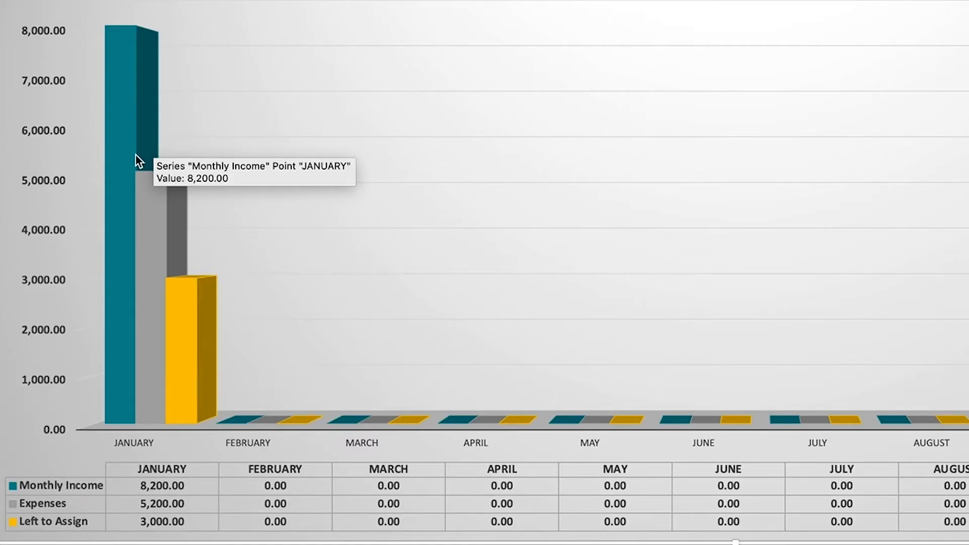
{"action": "mouse_move", "coordinate": [115, 295]}
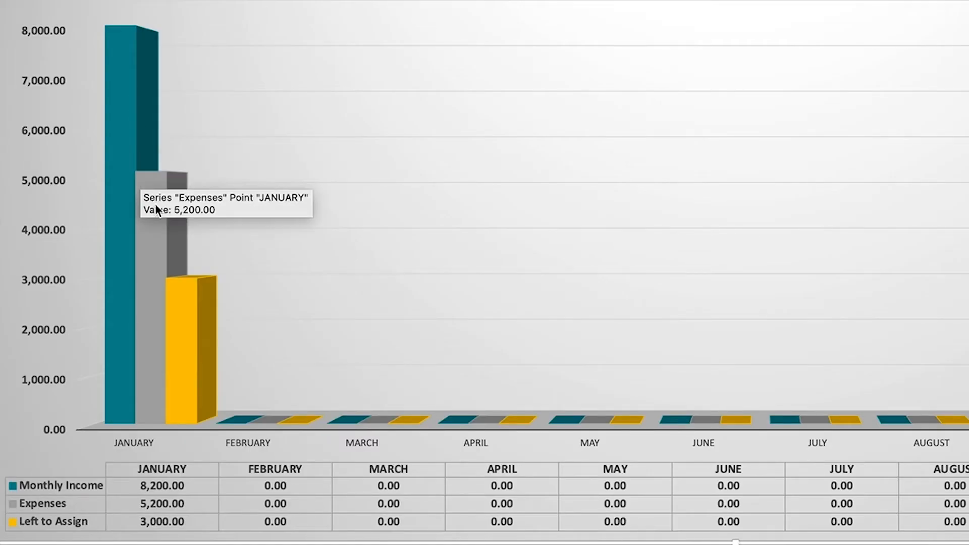
{"action": "mouse_move", "coordinate": [192, 348]}
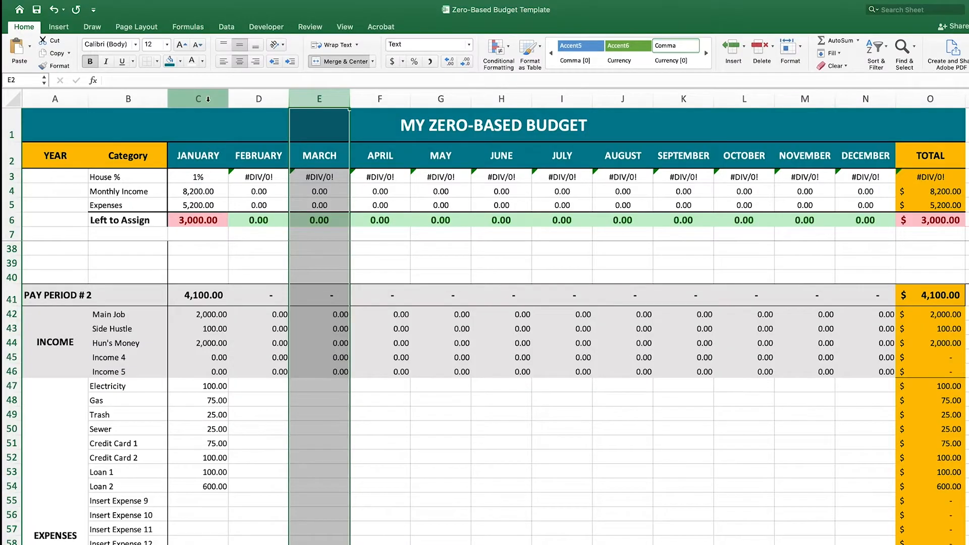
Review the January to April columns of the budget sheet and January's Left to Assign cell.
{"action": "left_click_drag", "start_coordinate": [220, 97], "coordinate": [364, 96]}
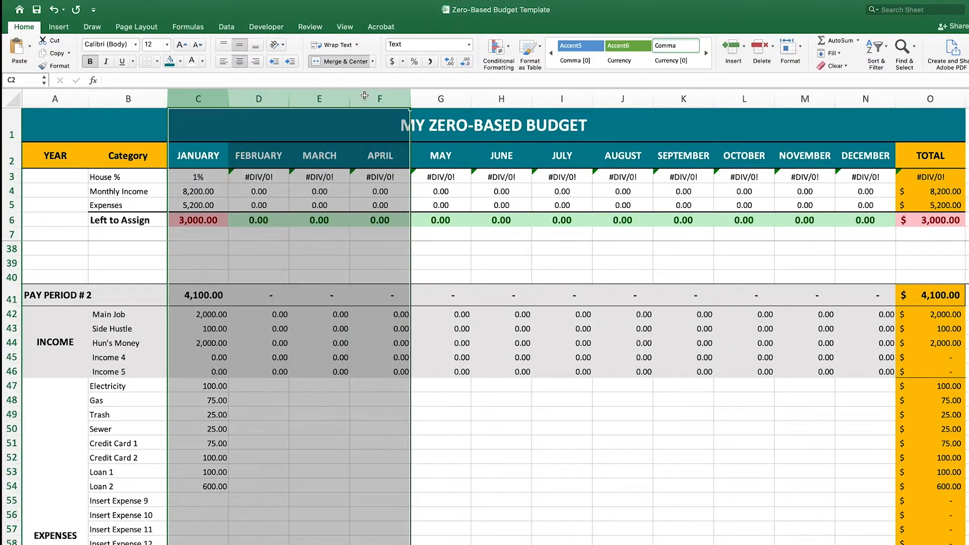
{"action": "left_click", "coordinate": [364, 96]}
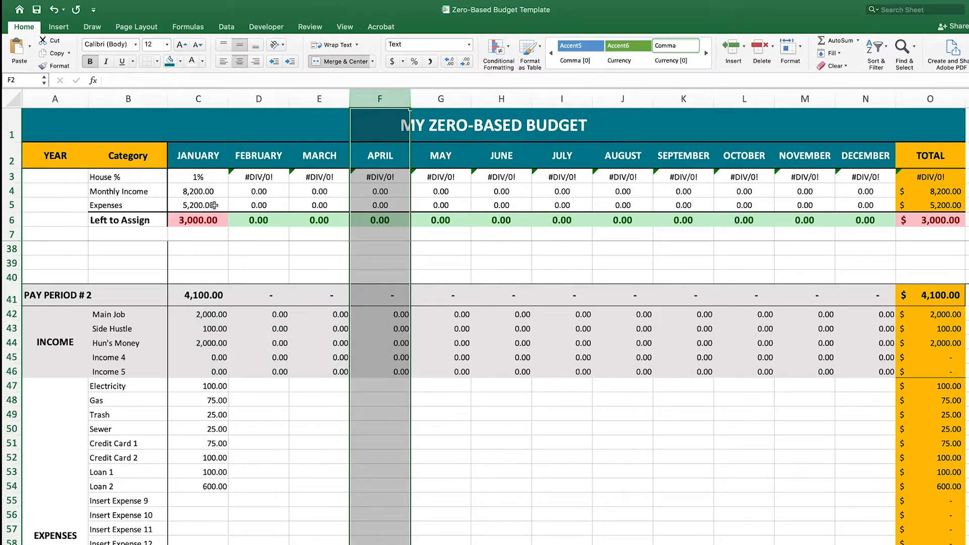
{"action": "left_click", "coordinate": [197, 217]}
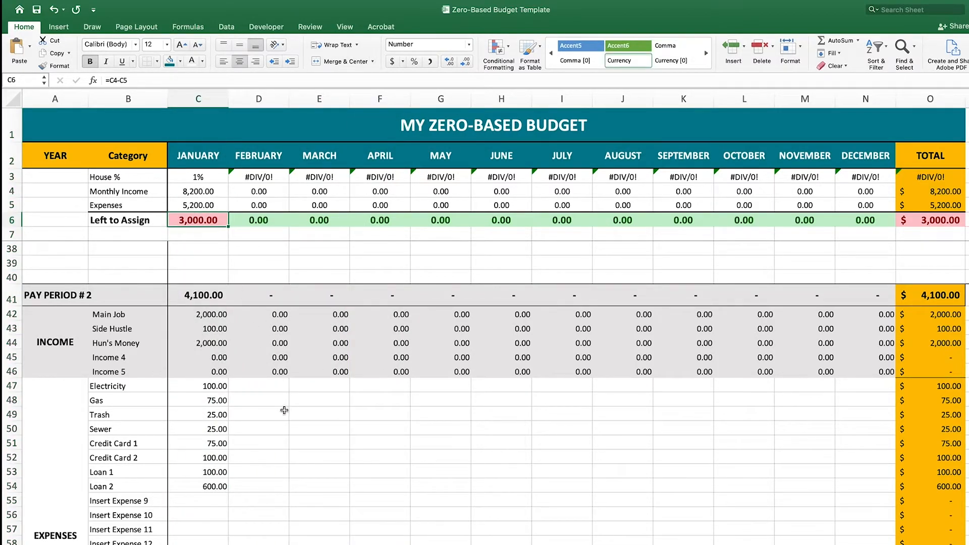
Rename Insert Expense 9 in Pay Period #2 as Birthday and enter 50 as its January amount.
{"action": "left_click", "coordinate": [139, 500]}
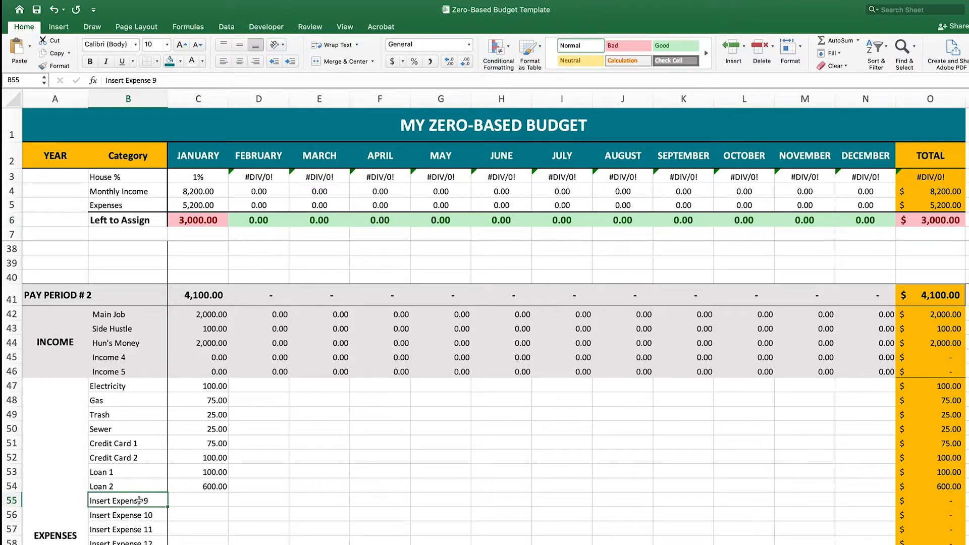
{"action": "type", "text": "Birthday"}
{"action": "key", "text": "Return"}
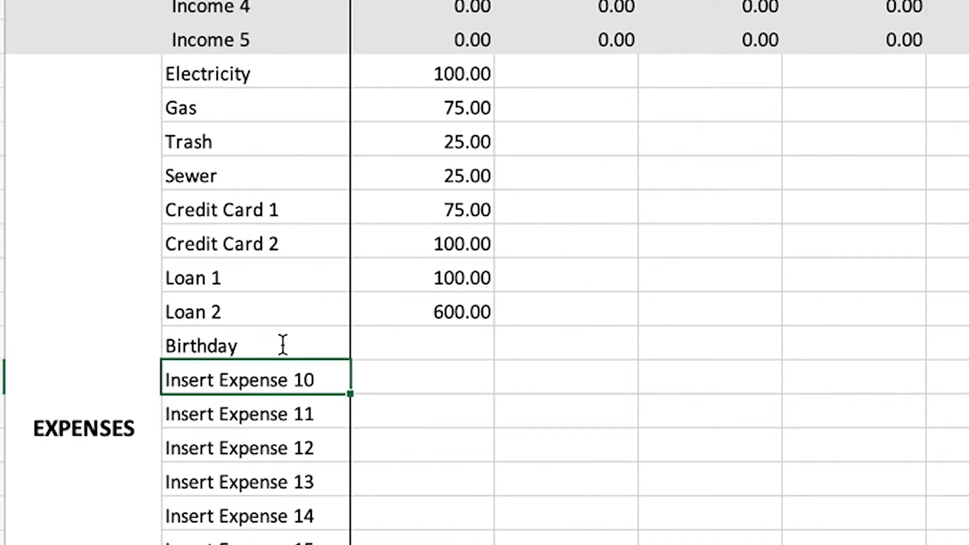
{"action": "left_click", "coordinate": [410, 343]}
{"action": "type", "text": "50"}
{"action": "key", "text": "Return"}
Add the comment "Hun's Birthday" to the January Birthday amount and check how it displays.
{"action": "left_click", "coordinate": [411, 345]}
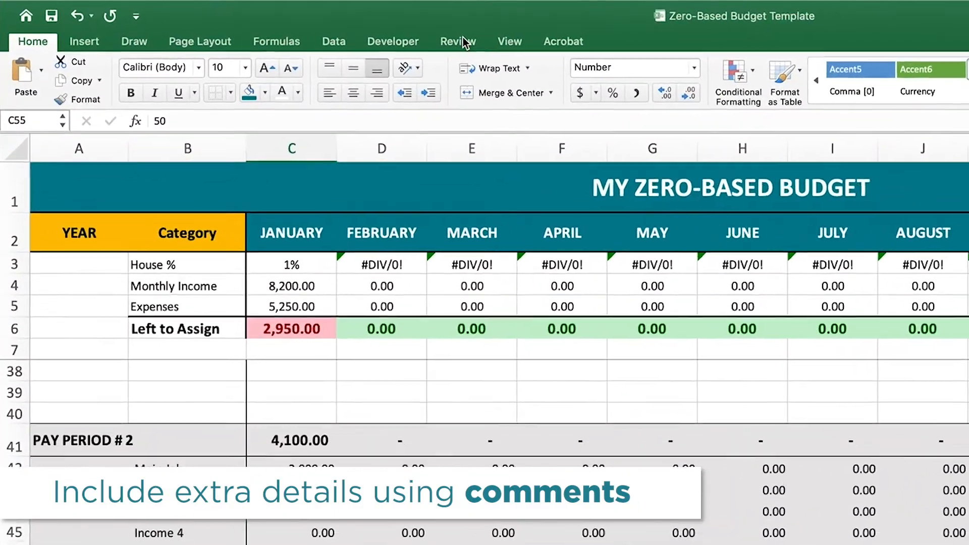
{"action": "left_click", "coordinate": [462, 39]}
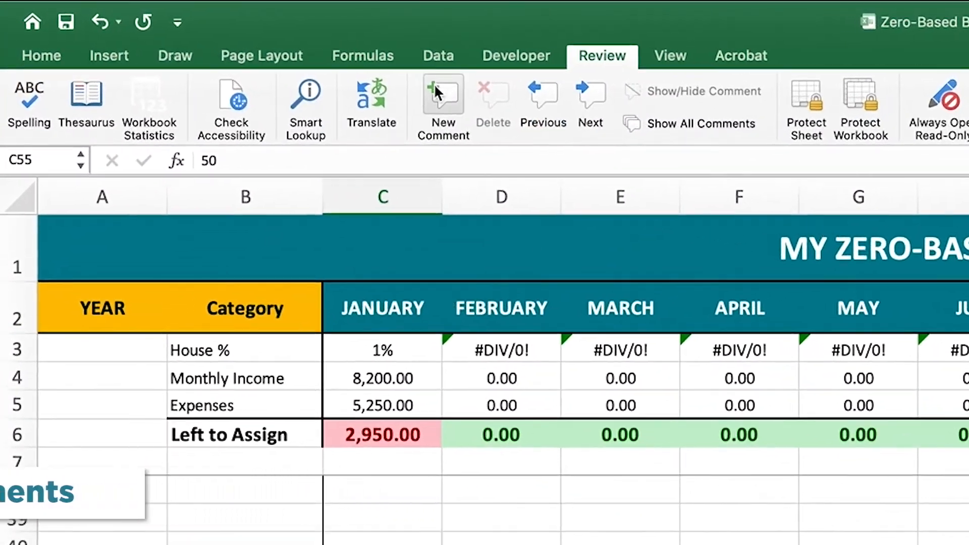
{"action": "left_click", "coordinate": [330, 66]}
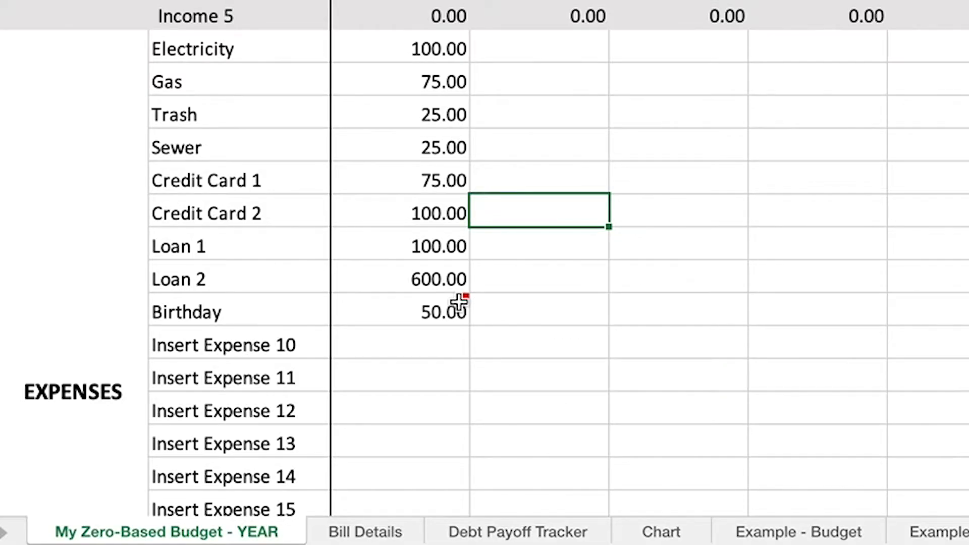
{"action": "mouse_move", "coordinate": [224, 497]}
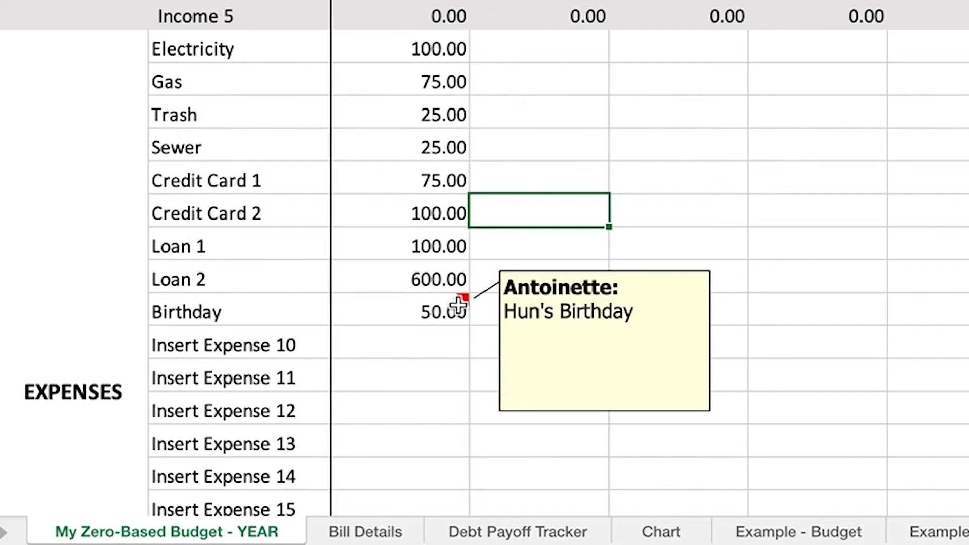
{"action": "left_click", "coordinate": [458, 304]}
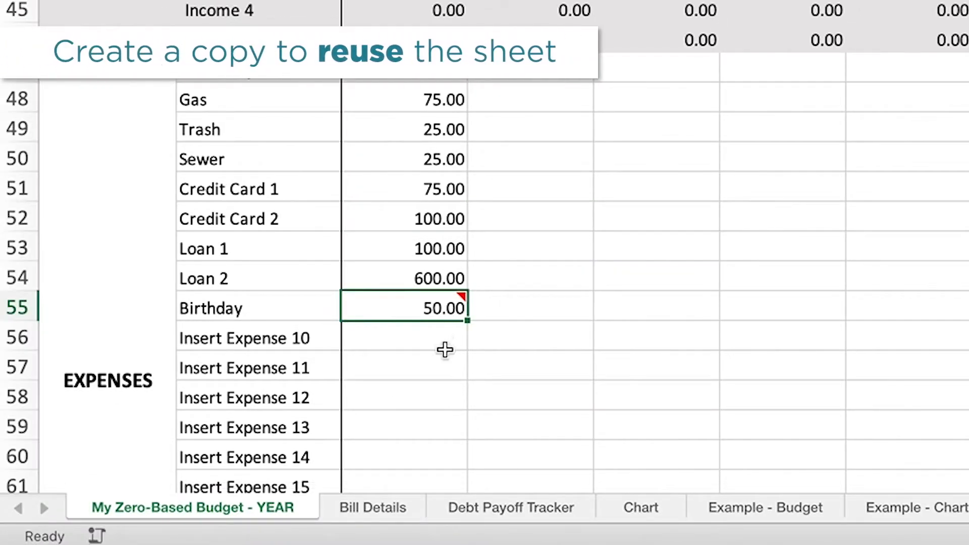
Create a copy of the My Zero-Based Budget - YEAR sheet in the same workbook, placed before the original.
{"action": "right_click", "coordinate": [268, 506]}
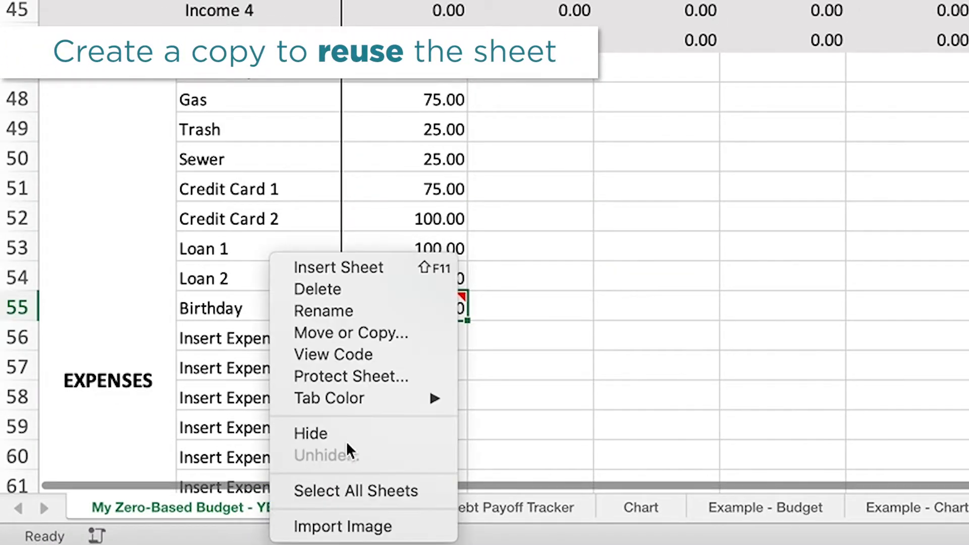
{"action": "left_click", "coordinate": [395, 332]}
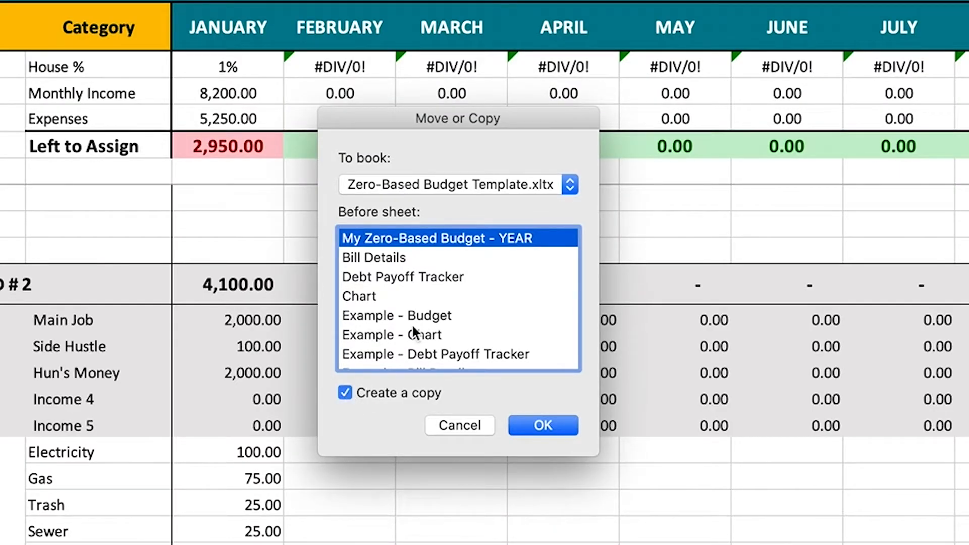
{"action": "scroll", "coordinate": [411, 327], "scroll_direction": "down", "scroll_amount": 3}
{"action": "scroll", "coordinate": [413, 329], "scroll_direction": "up", "scroll_amount": 3}
{"action": "scroll", "coordinate": [413, 328], "scroll_direction": "down", "scroll_amount": 1}
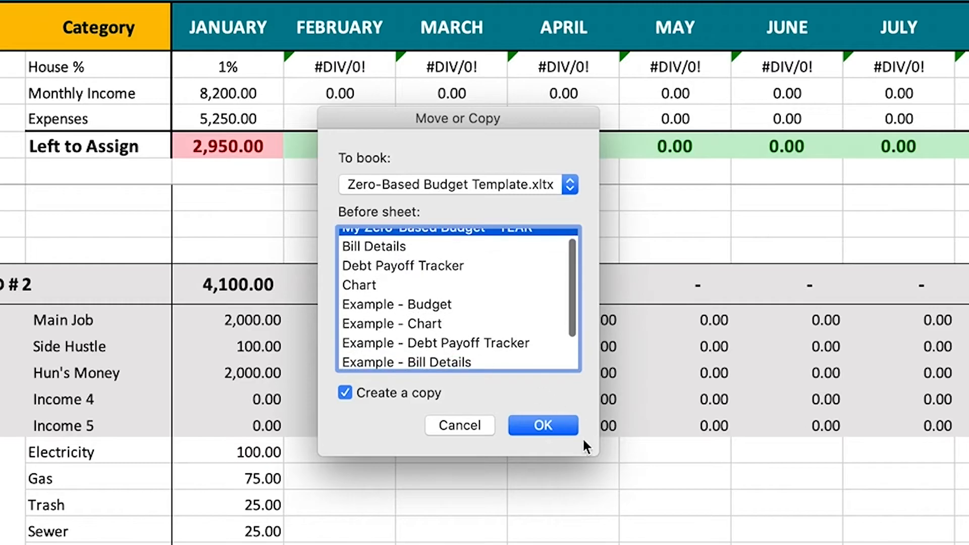
{"action": "left_click", "coordinate": [543, 424]}
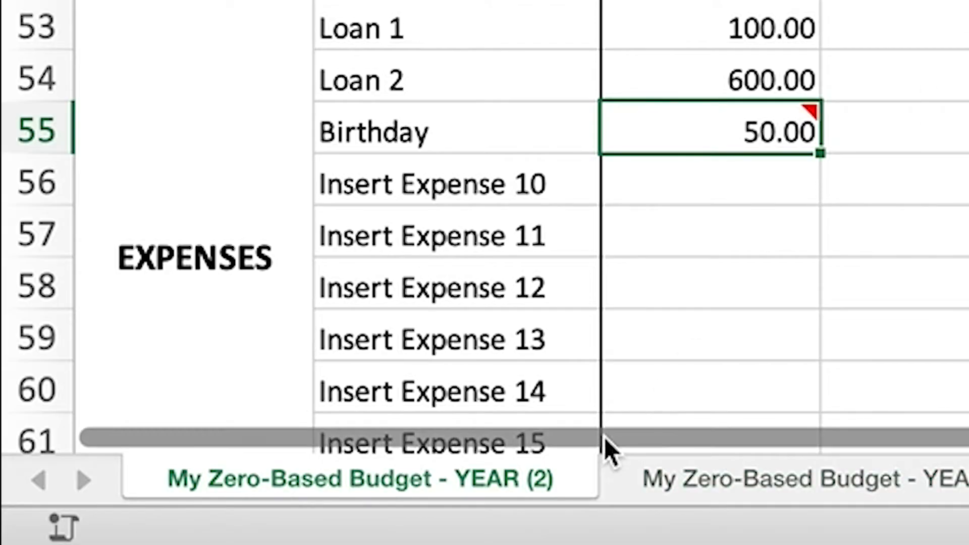
Rename the copied sheet as My Zero-Based Budget - 2022.
{"action": "double_click", "coordinate": [486, 478]}
{"action": "left_click", "coordinate": [522, 477]}
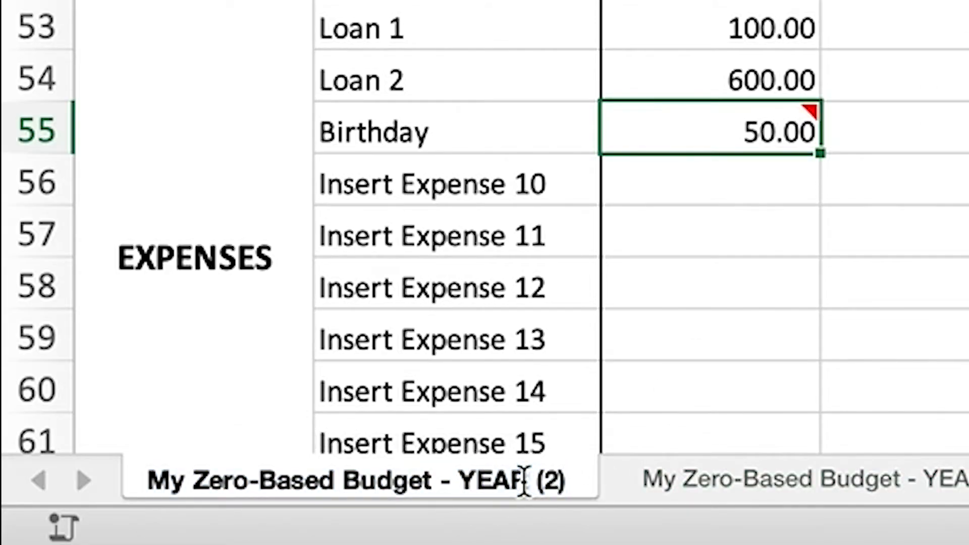
{"action": "left_click_drag", "start_coordinate": [572, 478], "coordinate": [468, 484]}
{"action": "type", "text": "20"}
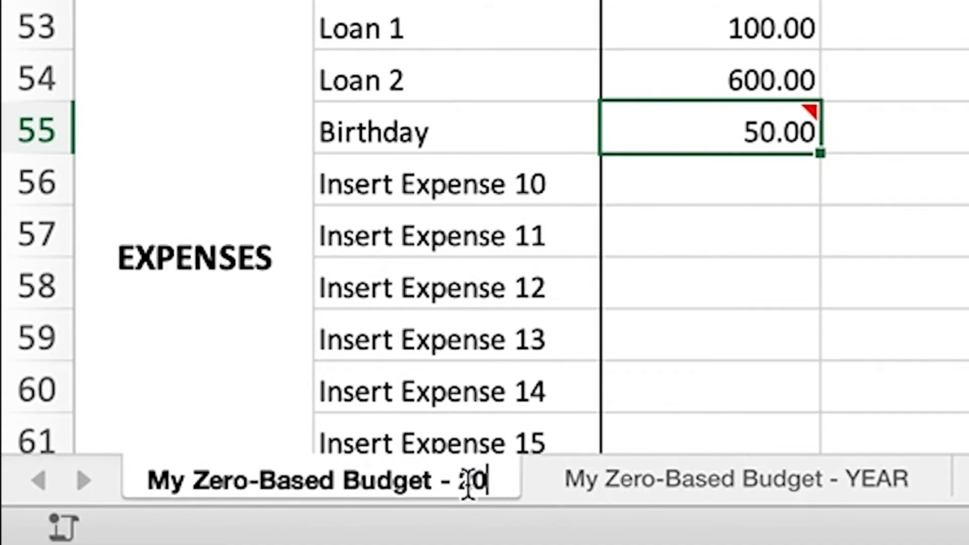
{"action": "type", "text": "22"}
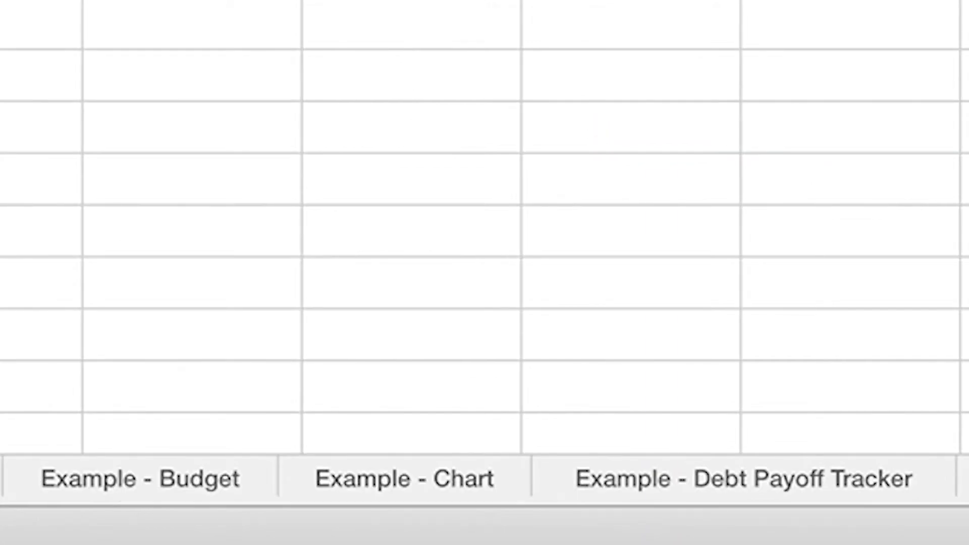
On the Example - Budget sheet, examine the Left to Assign figures for January, February and April through August.
{"action": "left_click", "coordinate": [146, 482]}
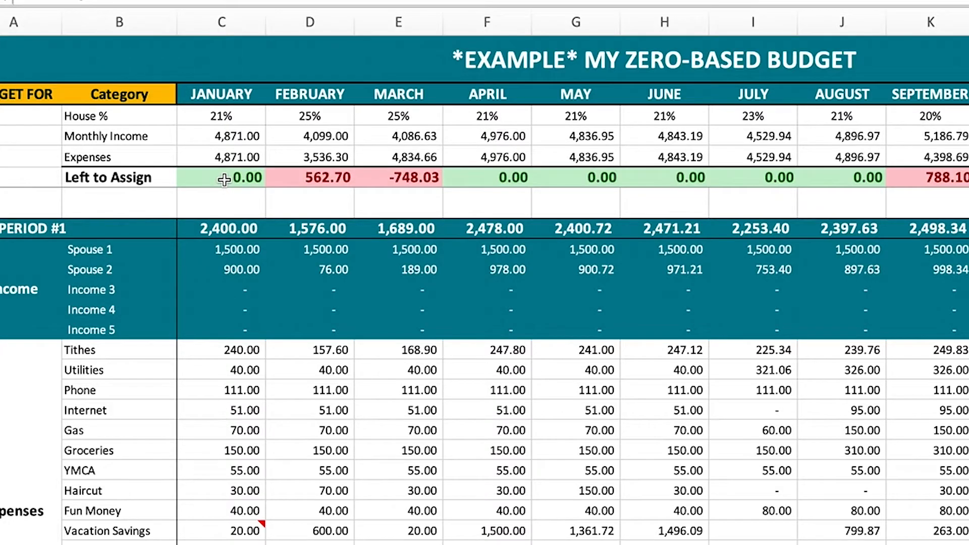
{"action": "left_click", "coordinate": [176, 190]}
{"action": "left_click_drag", "start_coordinate": [502, 180], "coordinate": [812, 180]}
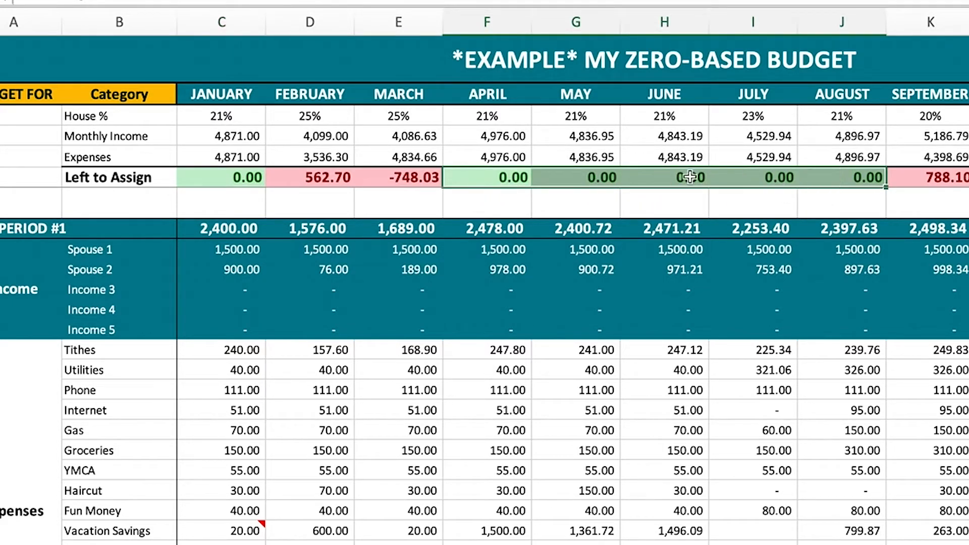
{"action": "left_click", "coordinate": [330, 179]}
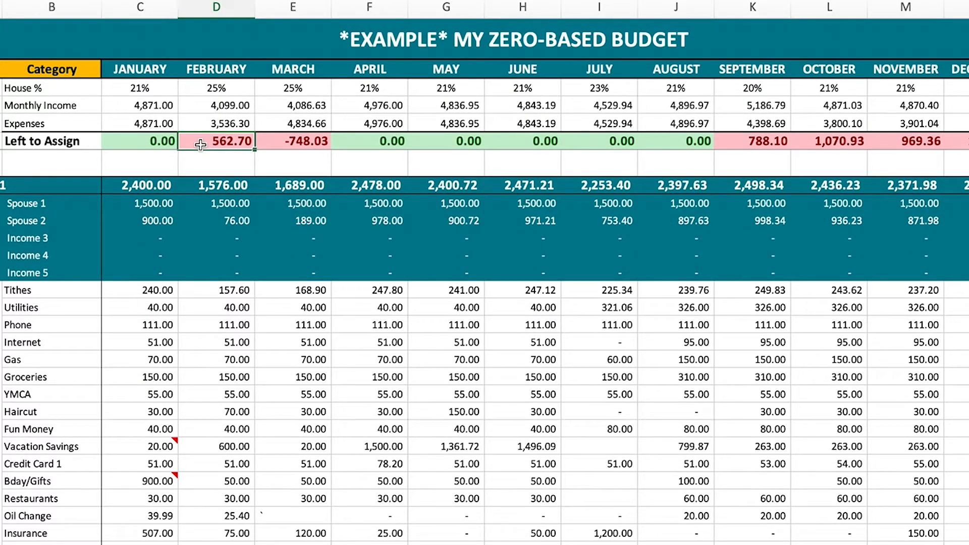
Examine the Left to Assign amounts for March and for April through August on the example budget.
{"action": "left_click", "coordinate": [306, 141]}
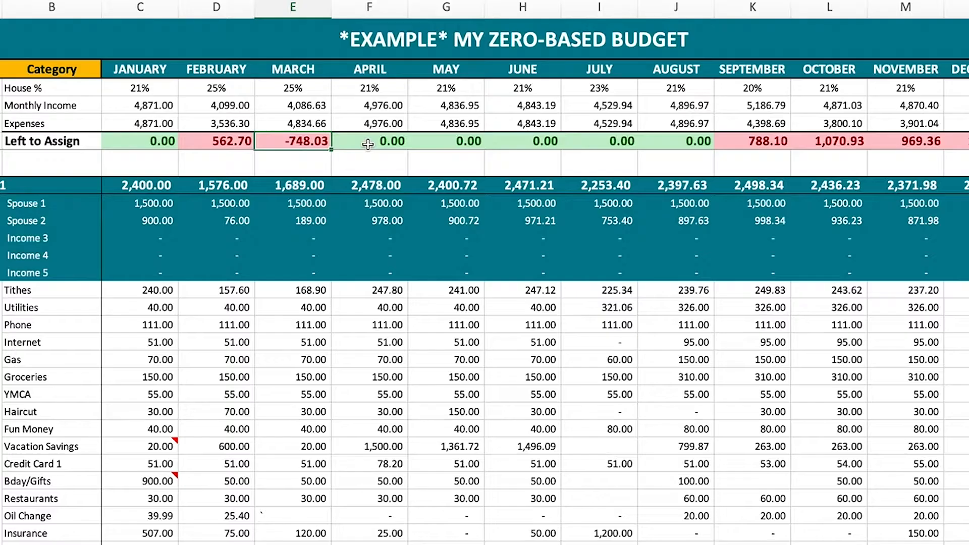
{"action": "left_click_drag", "start_coordinate": [660, 198], "coordinate": [968, 187]}
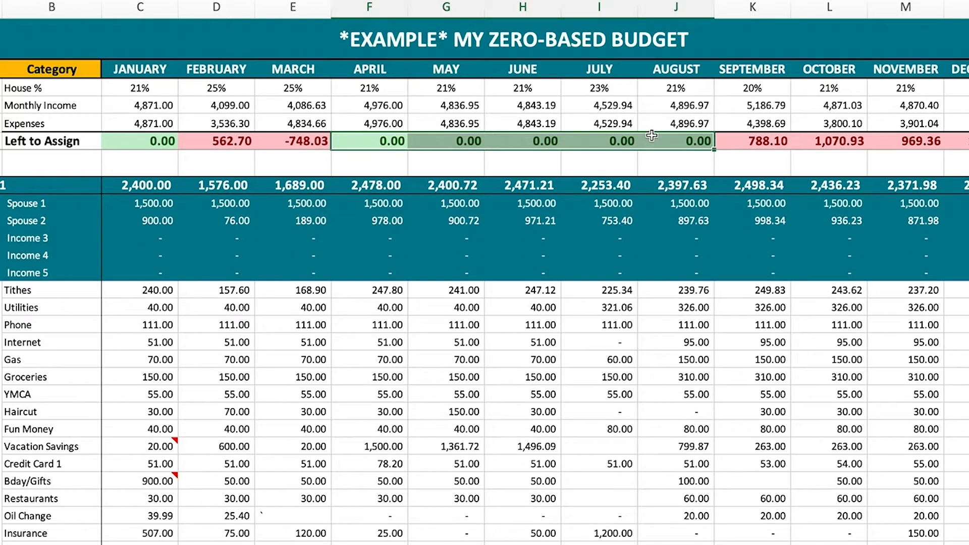
{"action": "left_click", "coordinate": [467, 143]}
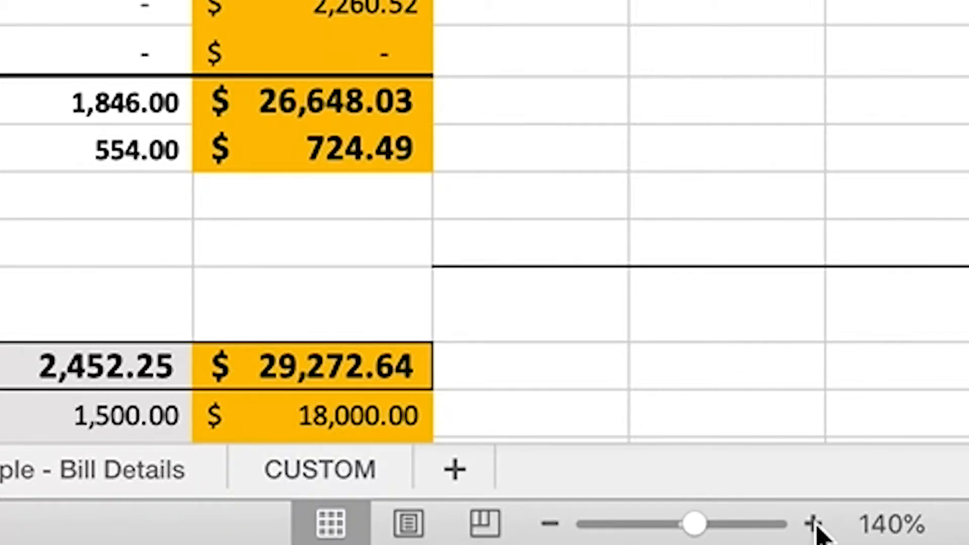
Enlarge the example budget's view and read the comments on the January Vacation Savings and Bday/Gifts amounts.
{"action": "left_click", "coordinate": [813, 525]}
{"action": "left_click", "coordinate": [813, 524]}
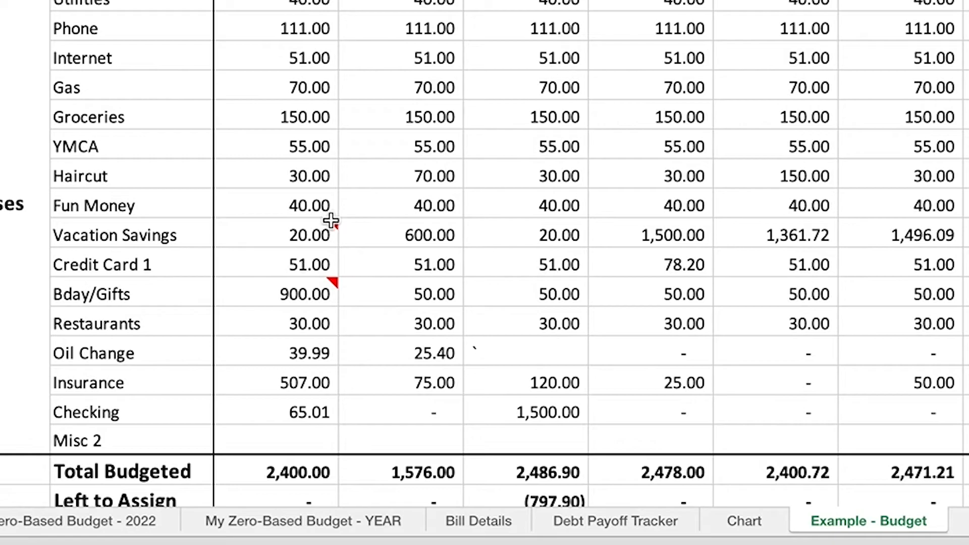
{"action": "mouse_move", "coordinate": [224, 450]}
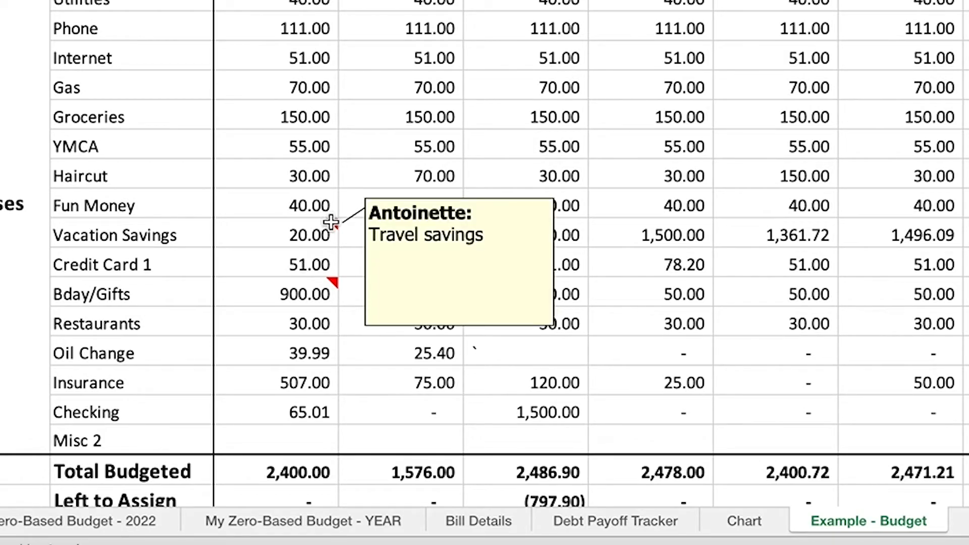
{"action": "mouse_move", "coordinate": [331, 288]}
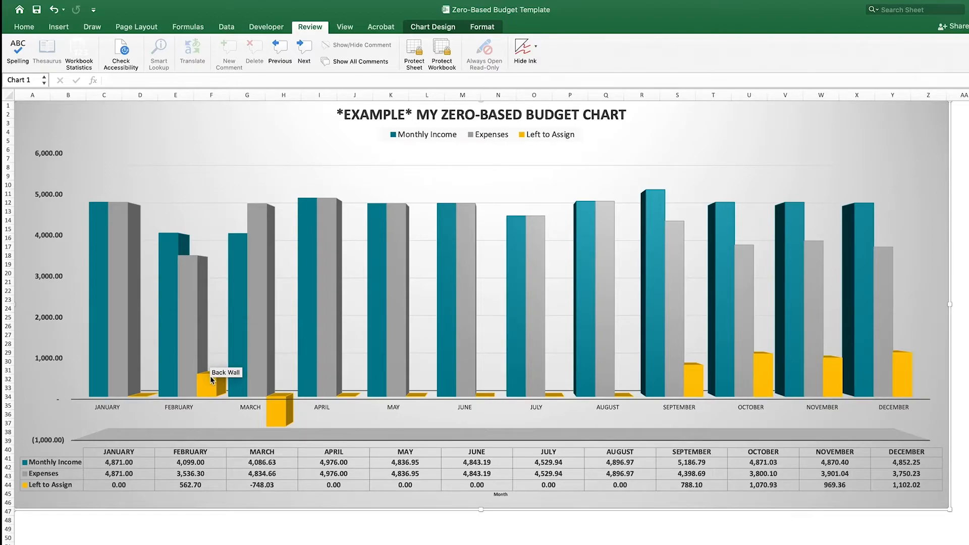
On the example budget chart, check the February and March Left to Assign bars.
{"action": "mouse_move", "coordinate": [211, 386]}
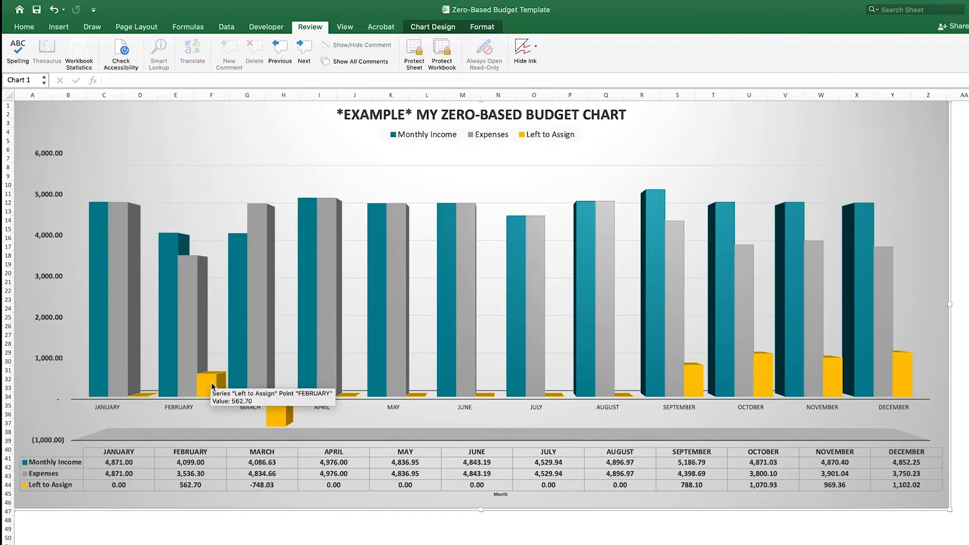
{"action": "mouse_move", "coordinate": [289, 415]}
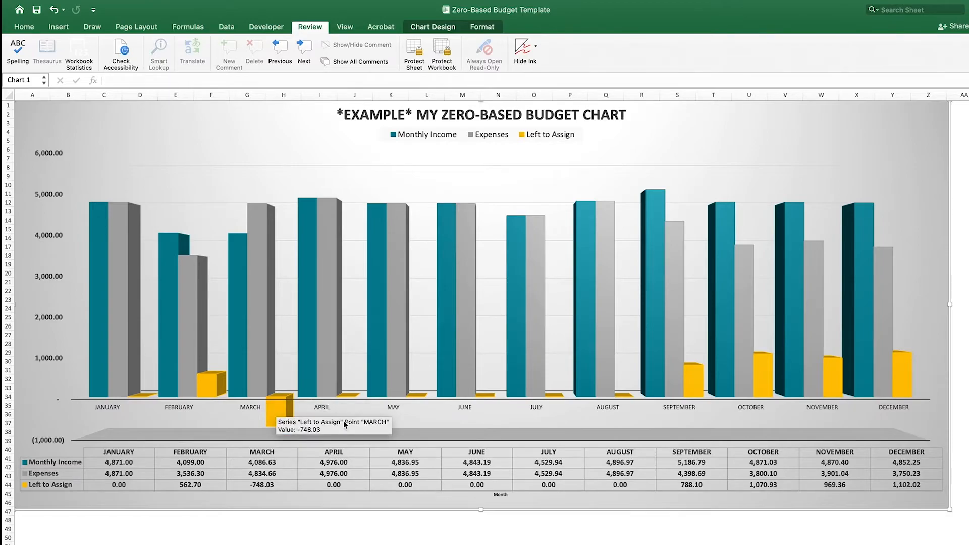
On the example debt payoff tracker, examine the total debt paid off and the Student Loan 1, 2 and 3 entries.
{"action": "key", "text": "ctrl+Page_Down"}
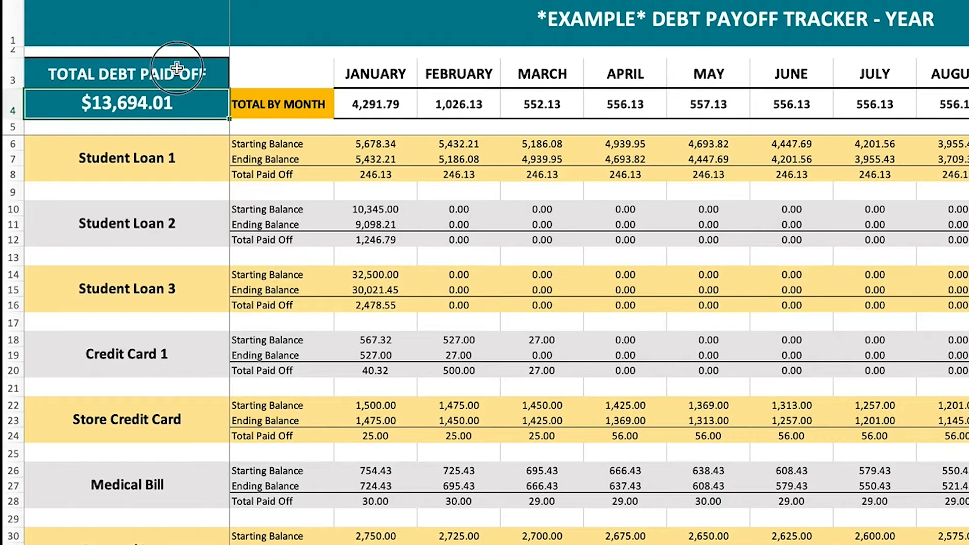
{"action": "left_click", "coordinate": [123, 164]}
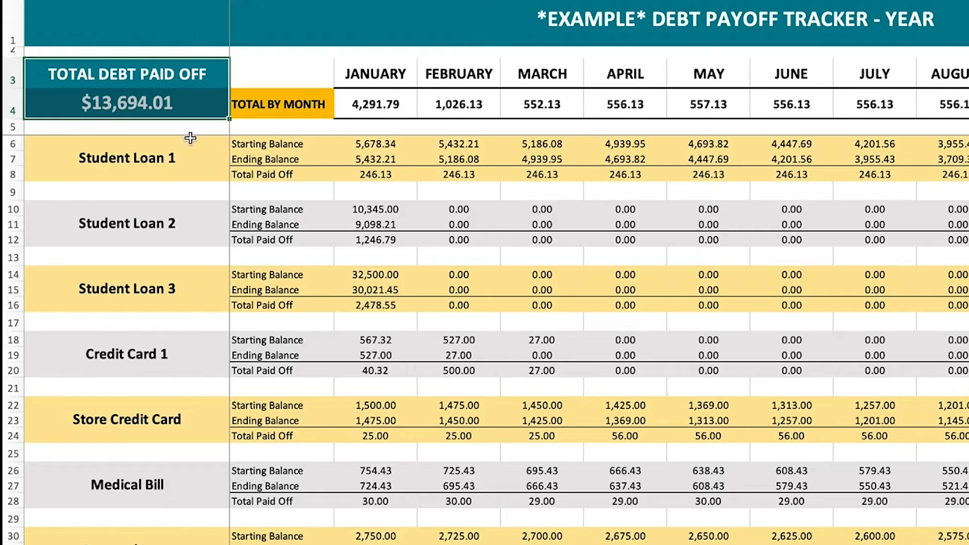
{"action": "left_click", "coordinate": [187, 156]}
{"action": "left_click", "coordinate": [168, 226]}
{"action": "left_click", "coordinate": [158, 288]}
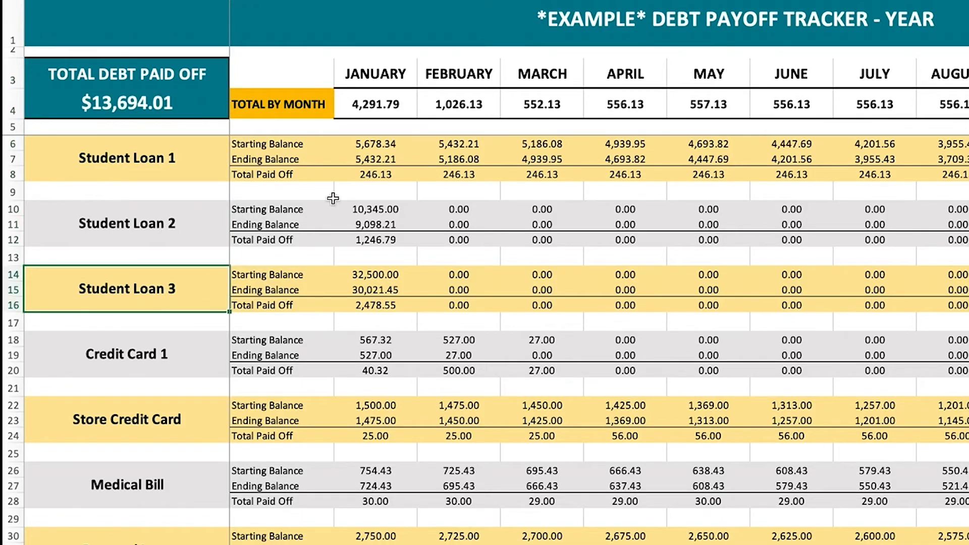
Inspect Student Loan 1's January and February balances and paid-off amounts, plus the formula behind the total debt paid off.
{"action": "left_click", "coordinate": [375, 144]}
{"action": "left_click", "coordinate": [383, 160]}
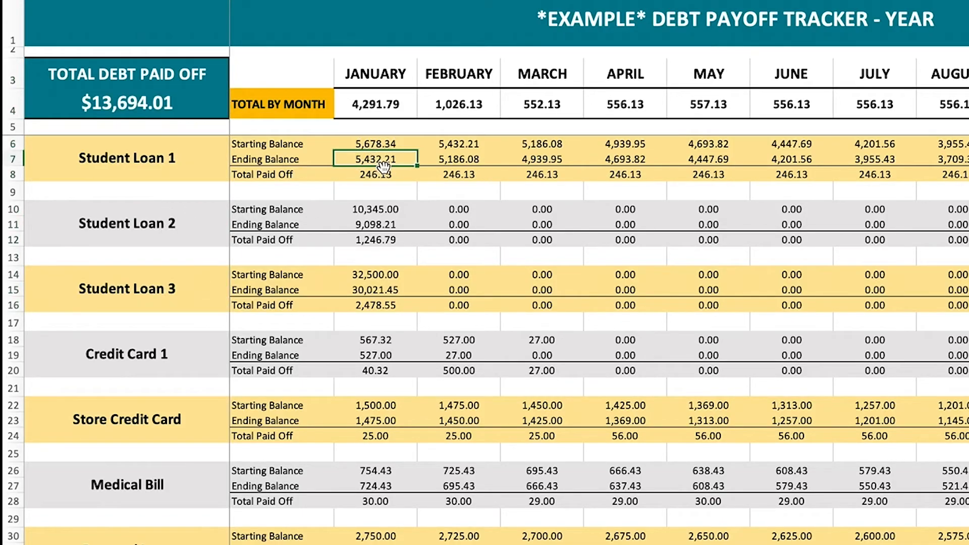
{"action": "left_click", "coordinate": [383, 174]}
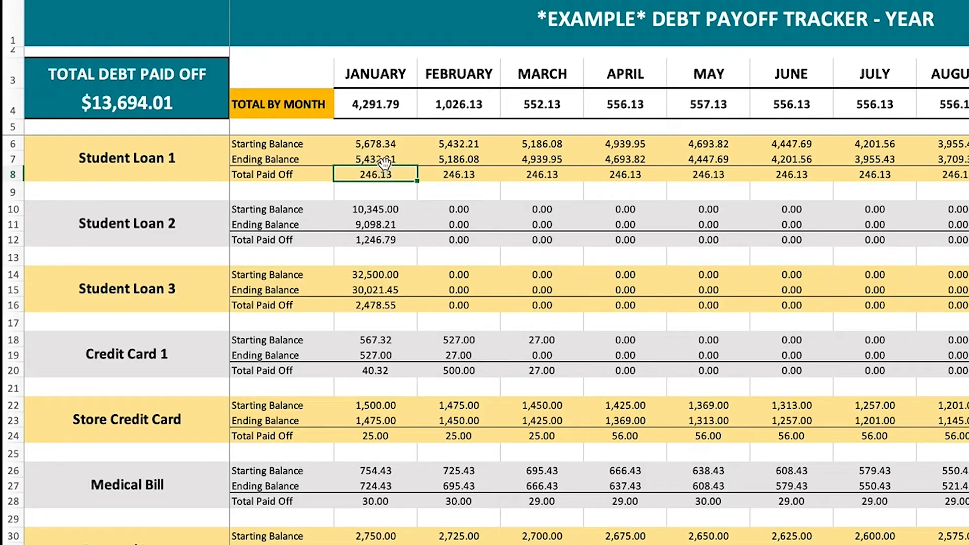
{"action": "left_click", "coordinate": [384, 159]}
{"action": "left_click", "coordinate": [304, 200]}
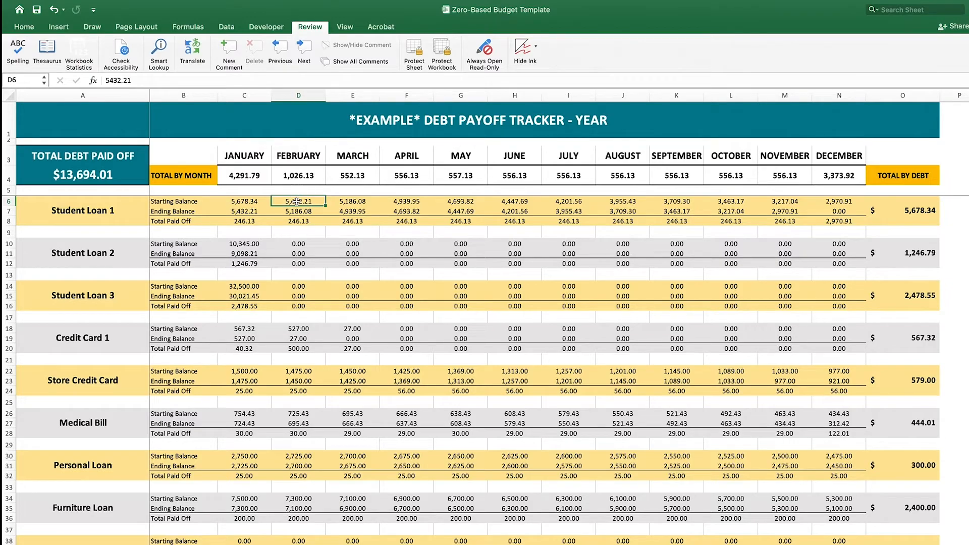
{"action": "left_click", "coordinate": [298, 221]}
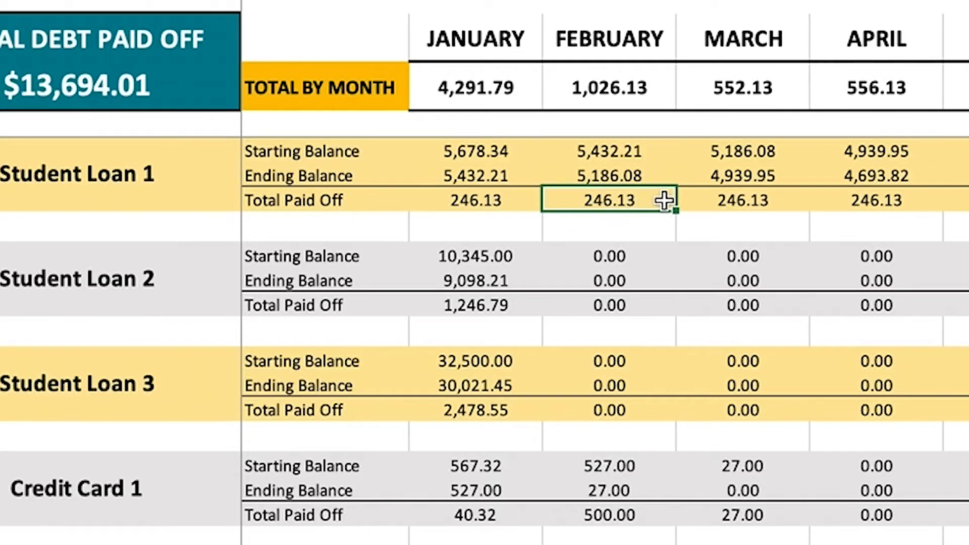
{"action": "left_click", "coordinate": [101, 85]}
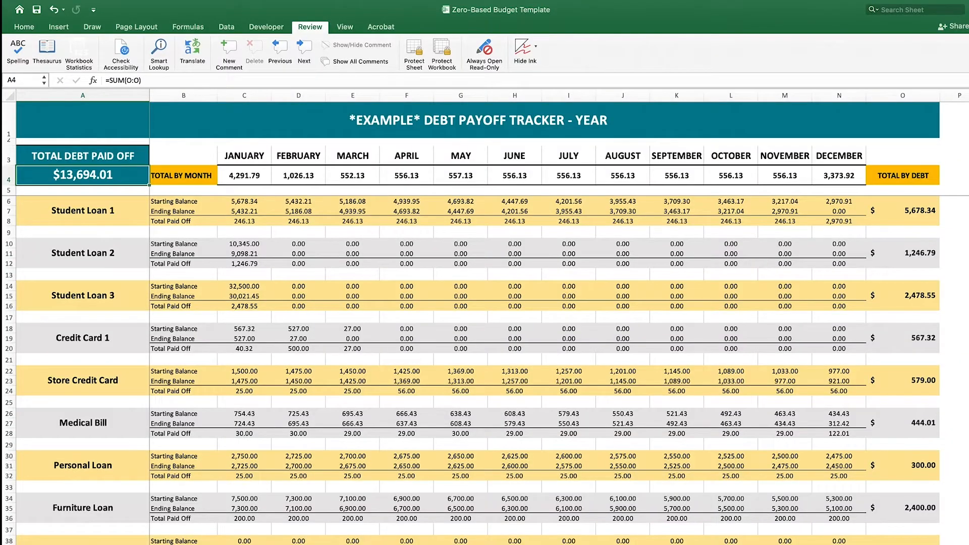
On the example Bill Details sheet, review the company list and all bill columns through to the login details.
{"action": "key", "text": "ctrl+Page_Down"}
{"action": "left_click_drag", "start_coordinate": [49, 175], "coordinate": [60, 342]}
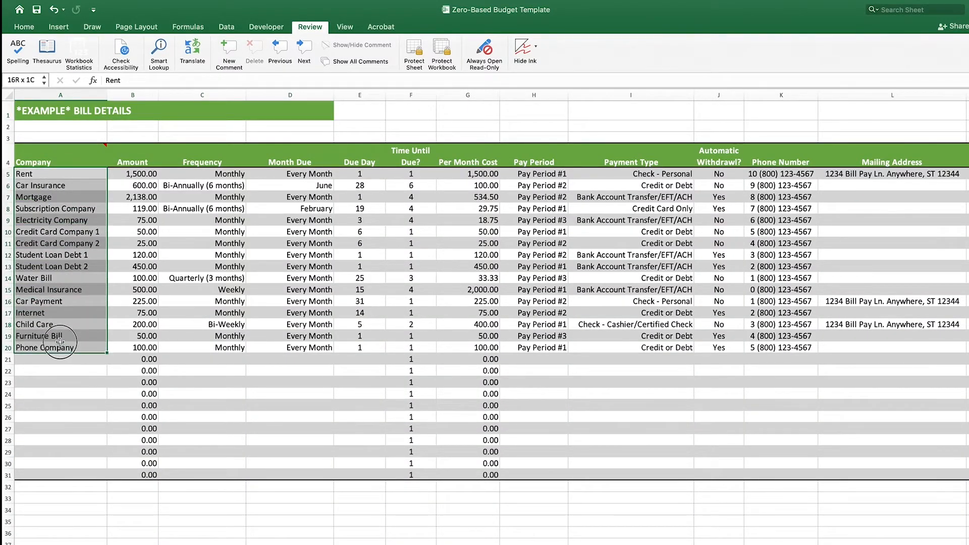
{"action": "left_click", "coordinate": [83, 266]}
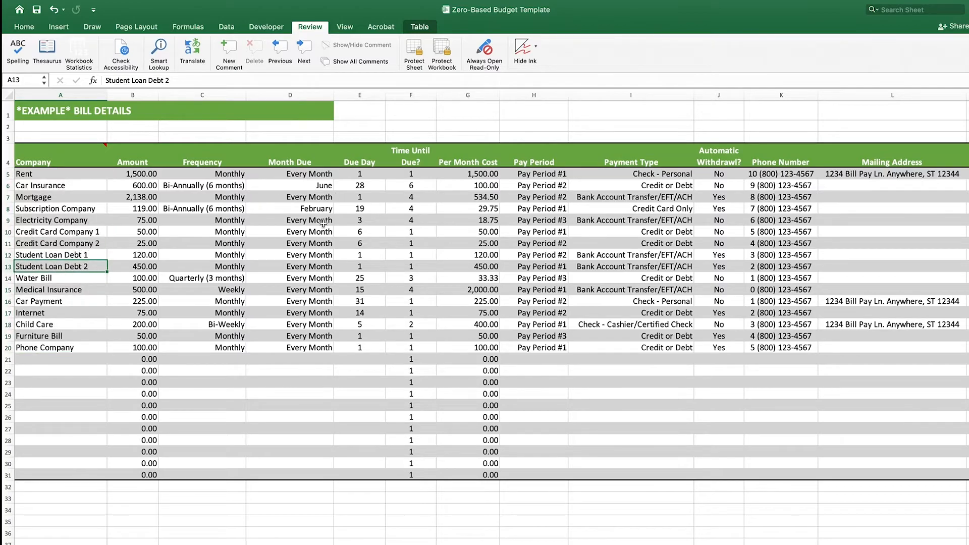
{"action": "scroll", "coordinate": [357, 232], "scroll_direction": "right", "scroll_amount": 10}
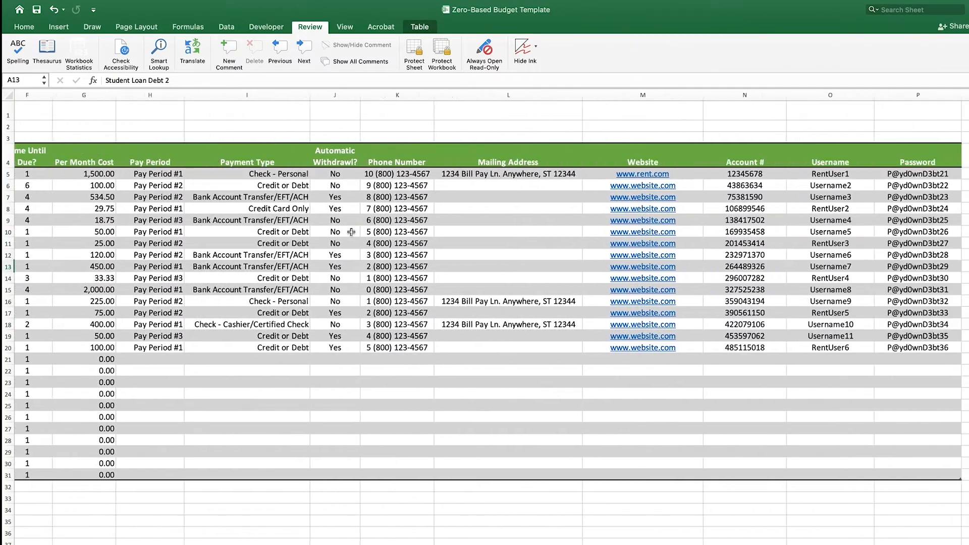
{"action": "scroll", "coordinate": [351, 231], "scroll_direction": "left", "scroll_amount": 10}
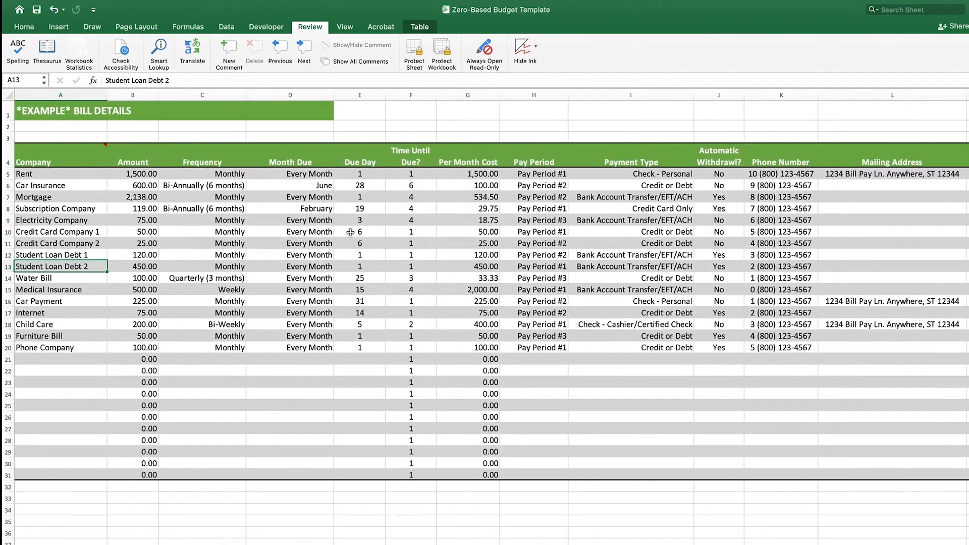
Fill the MY ZERO-BASED BUDGET title row on the filled-in budget sheet with the dark green theme color.
{"action": "key", "text": "ctrl+Page_Up"}
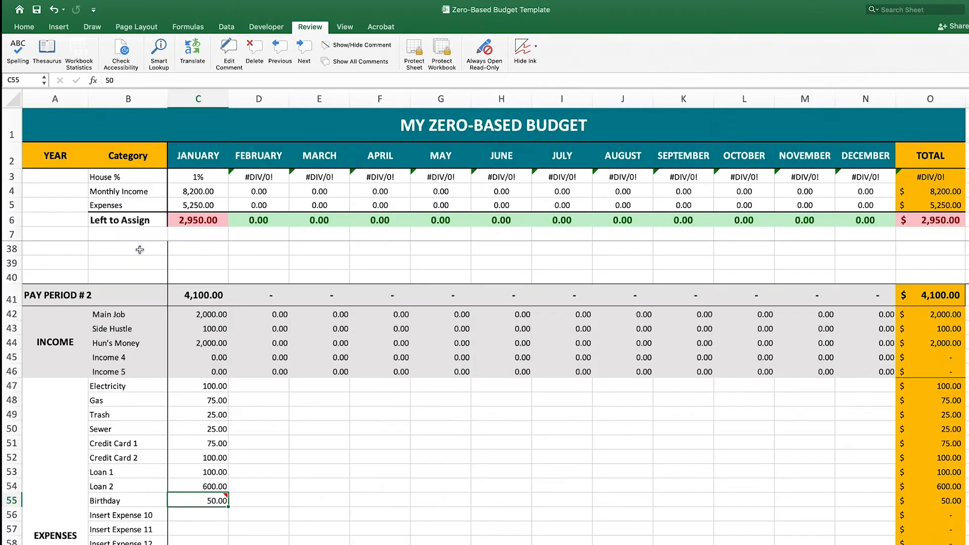
{"action": "left_click", "coordinate": [248, 134]}
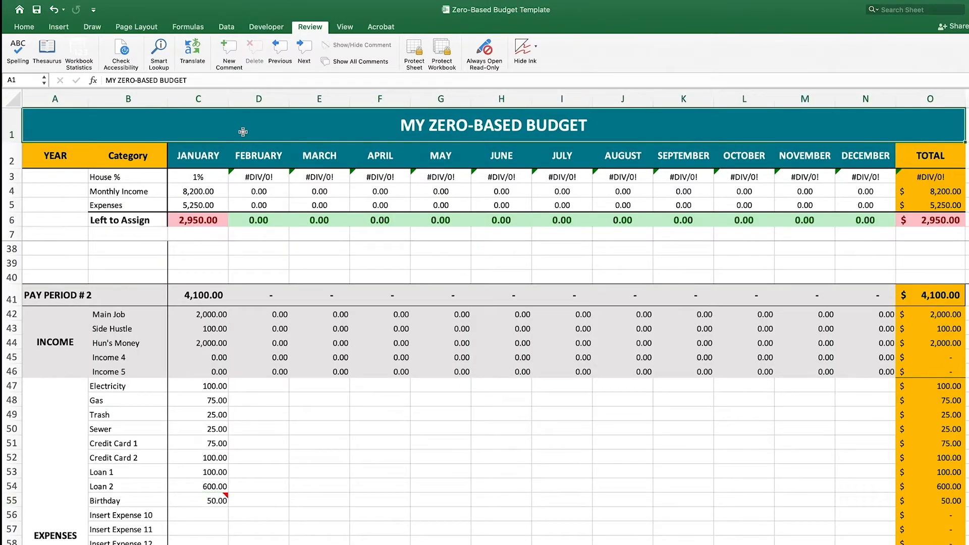
{"action": "left_click", "coordinate": [25, 27]}
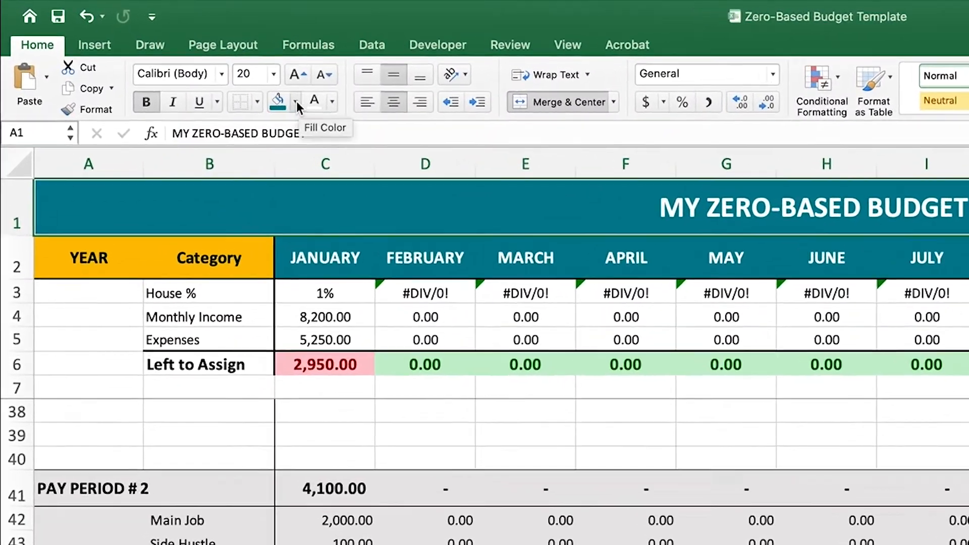
{"action": "left_click", "coordinate": [271, 93]}
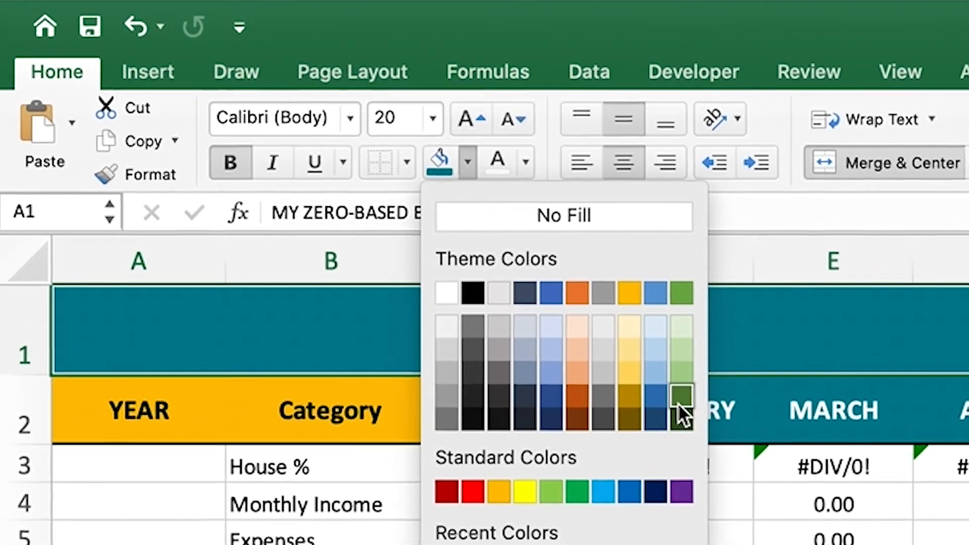
{"action": "left_click", "coordinate": [678, 401]}
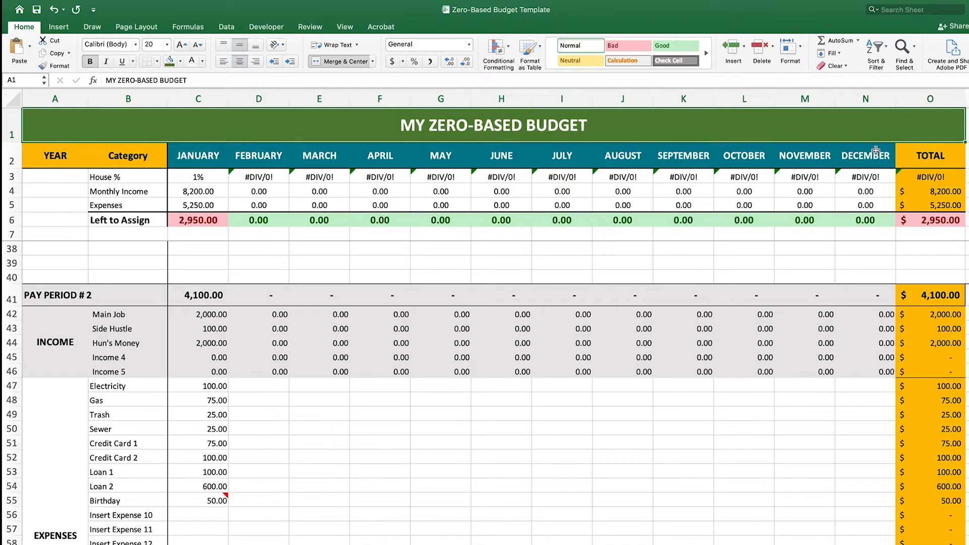
Format the whole TOTAL column with the € Euro (€ 123) accounting format.
{"action": "left_click", "coordinate": [930, 99]}
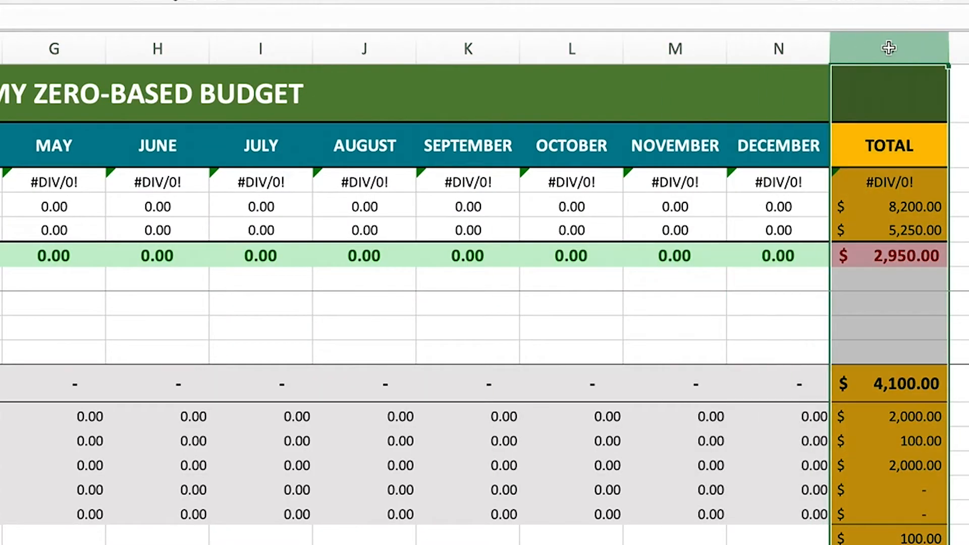
{"action": "left_click", "coordinate": [407, 65]}
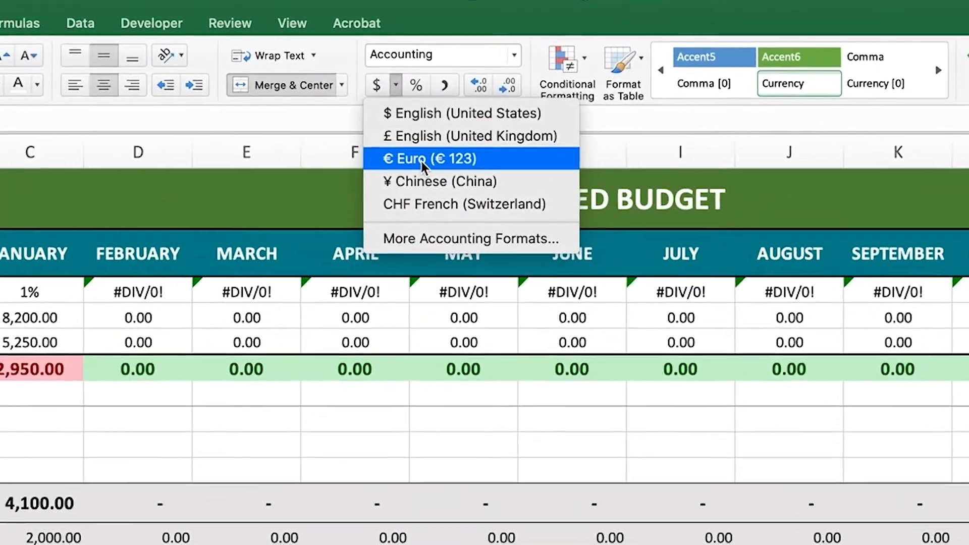
{"action": "left_click", "coordinate": [428, 146]}
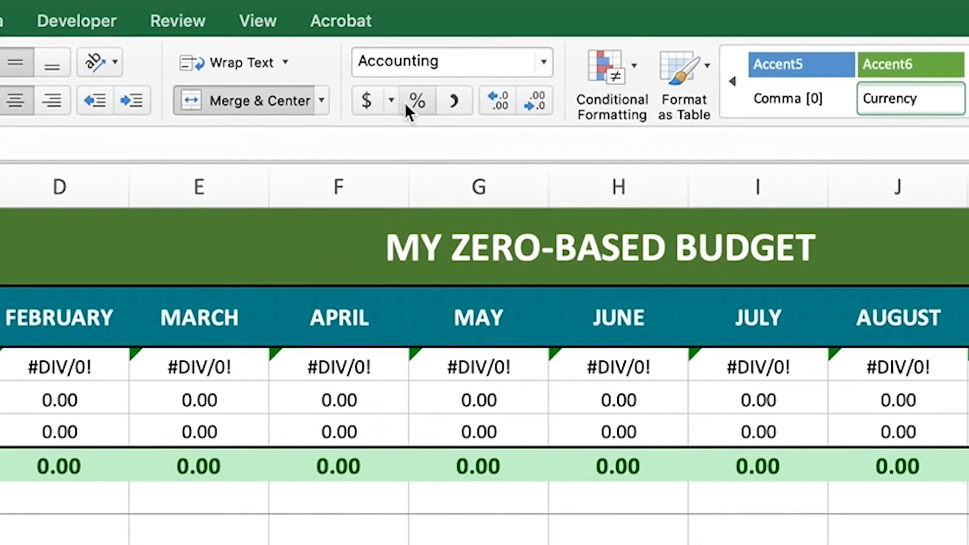
Change the TOTAL column's accounting symbol to the Indian rupee (₹) from the additional accounting formats, keeping two decimal places.
{"action": "left_click", "coordinate": [391, 100]}
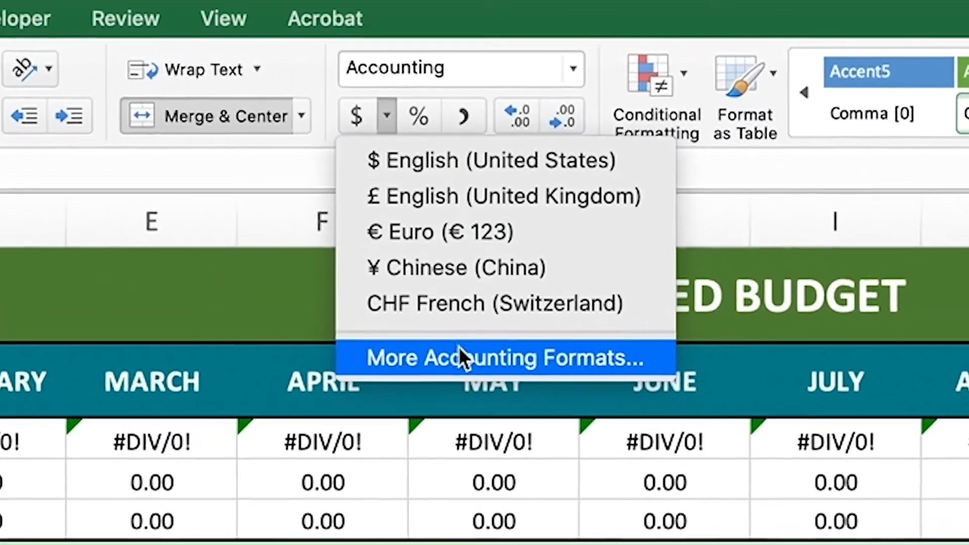
{"action": "left_click", "coordinate": [450, 298]}
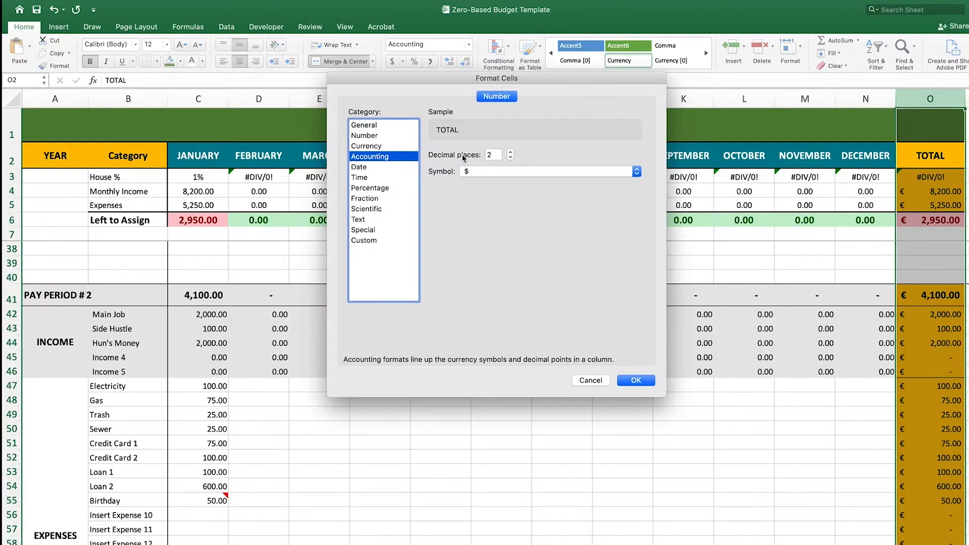
{"action": "left_click", "coordinate": [508, 172]}
{"action": "scroll", "coordinate": [537, 299], "scroll_direction": "down", "scroll_amount": 10}
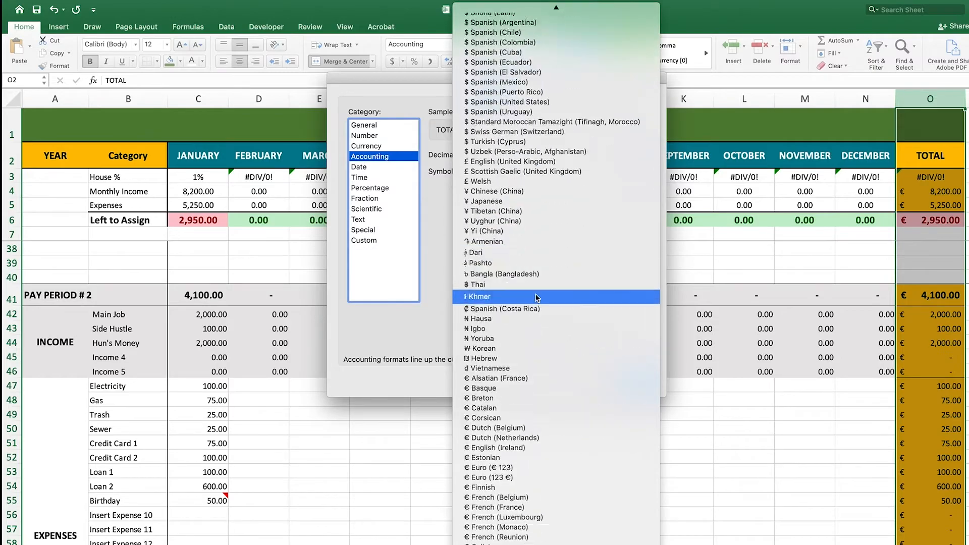
{"action": "scroll", "coordinate": [538, 299], "scroll_direction": "down", "scroll_amount": 10}
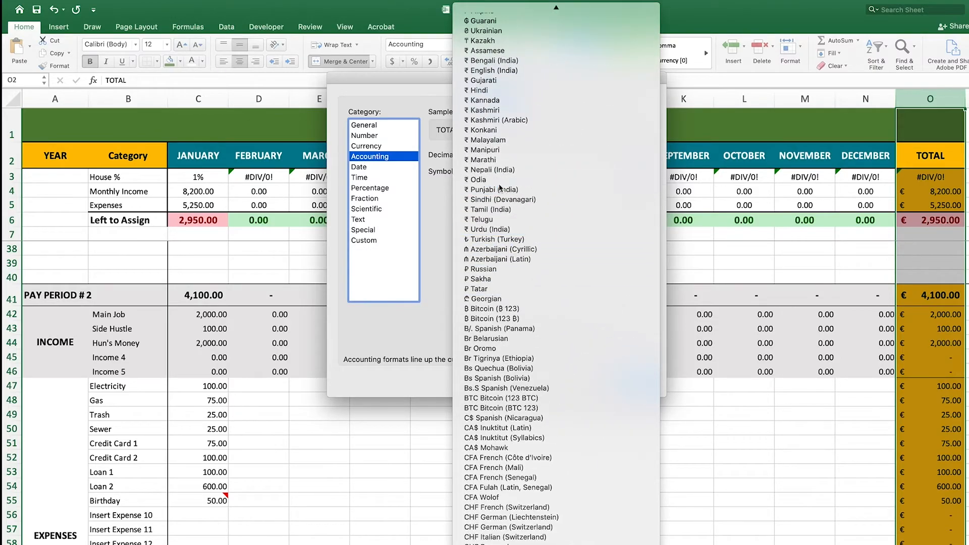
{"action": "left_click", "coordinate": [538, 187]}
{"action": "left_click", "coordinate": [629, 380]}
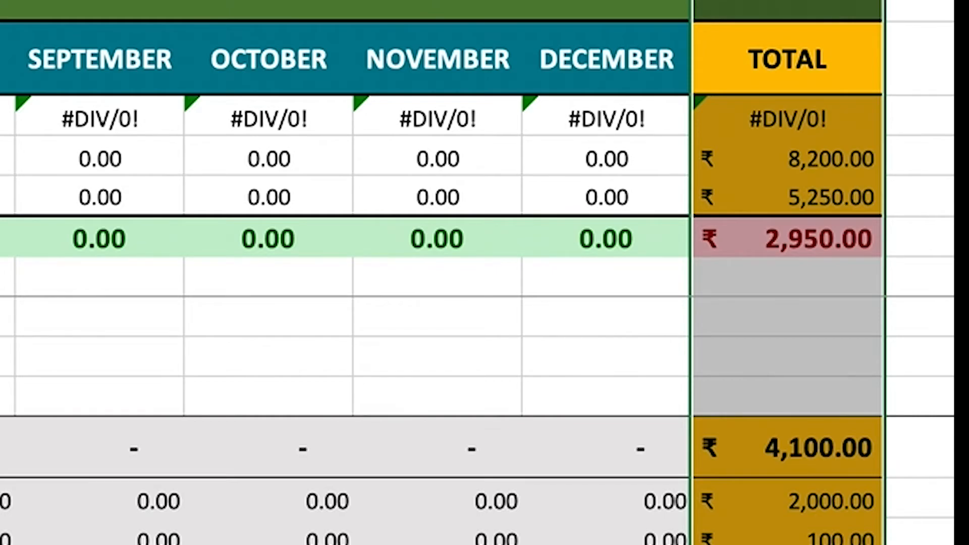
On the CUSTOM sheet, examine each dropdown source list from Due Date and Frequency through Payment Type and Auto Withdrawl.
{"action": "left_click", "coordinate": [412, 484]}
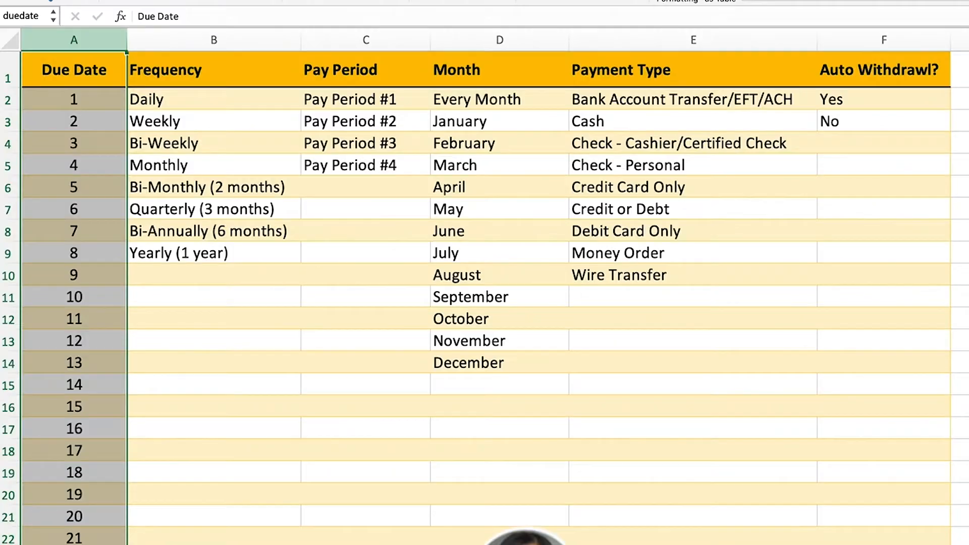
{"action": "left_click_drag", "start_coordinate": [76, 39], "coordinate": [184, 42]}
{"action": "left_click", "coordinate": [185, 41]}
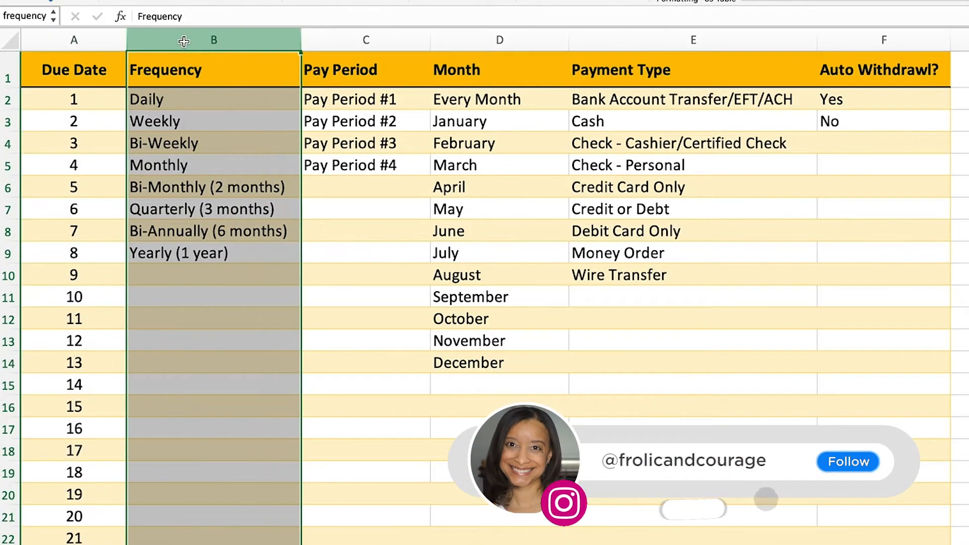
{"action": "left_click", "coordinate": [353, 40]}
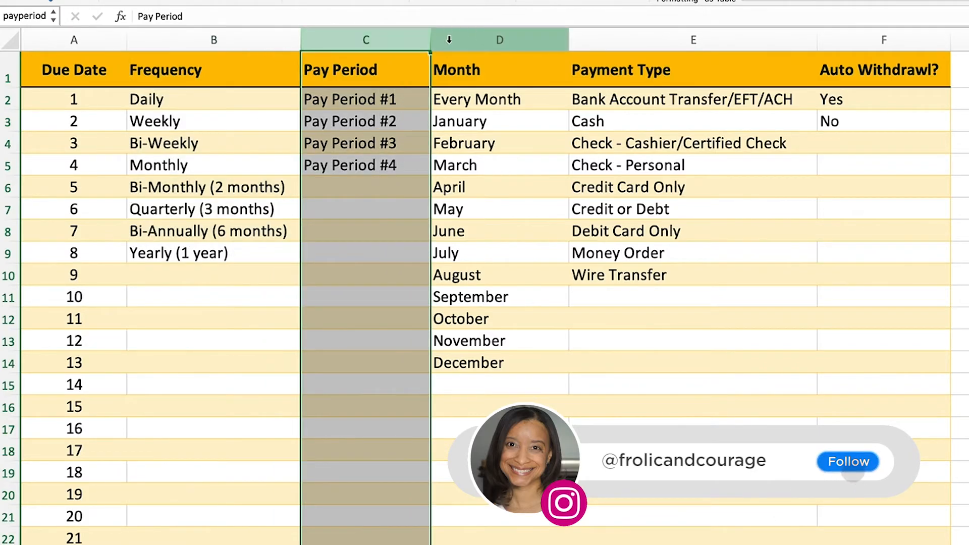
{"action": "left_click", "coordinate": [487, 40]}
{"action": "left_click", "coordinate": [691, 39]}
{"action": "left_click", "coordinate": [828, 39]}
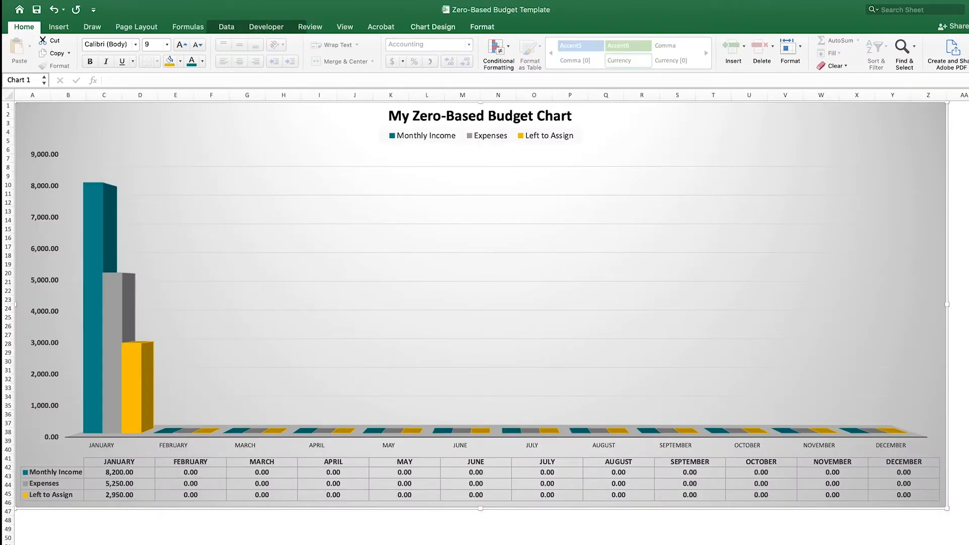
Create a copy of the example chart sheet in the same workbook, placed before My Zero-Based Budget - 2022.
{"action": "right_click", "coordinate": [444, 544]}
{"action": "left_click", "coordinate": [466, 513]}
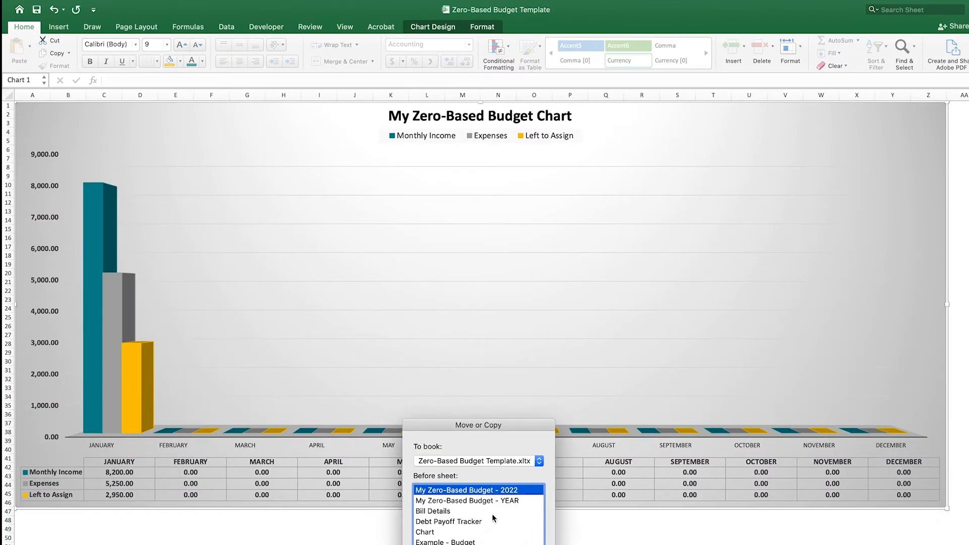
{"action": "left_click", "coordinate": [399, 356]}
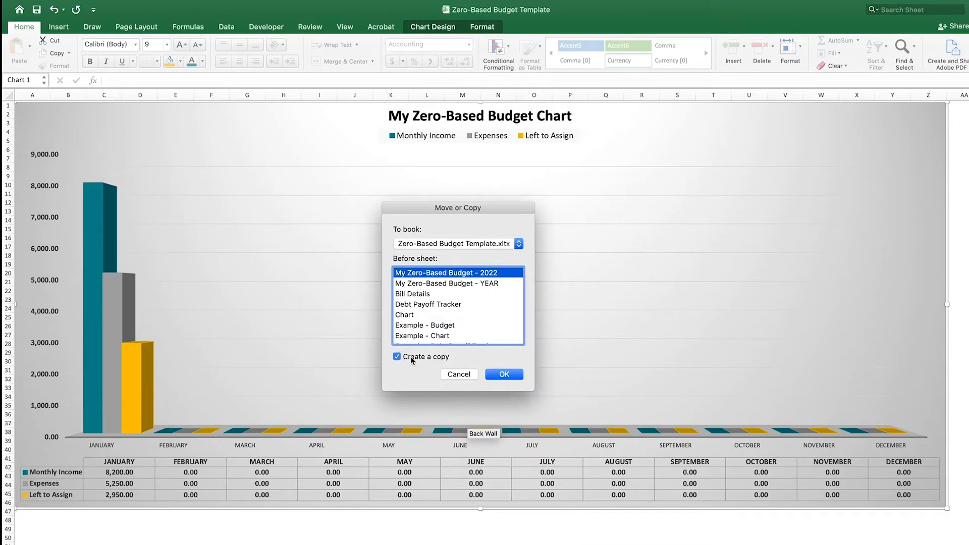
{"action": "left_click", "coordinate": [504, 374]}
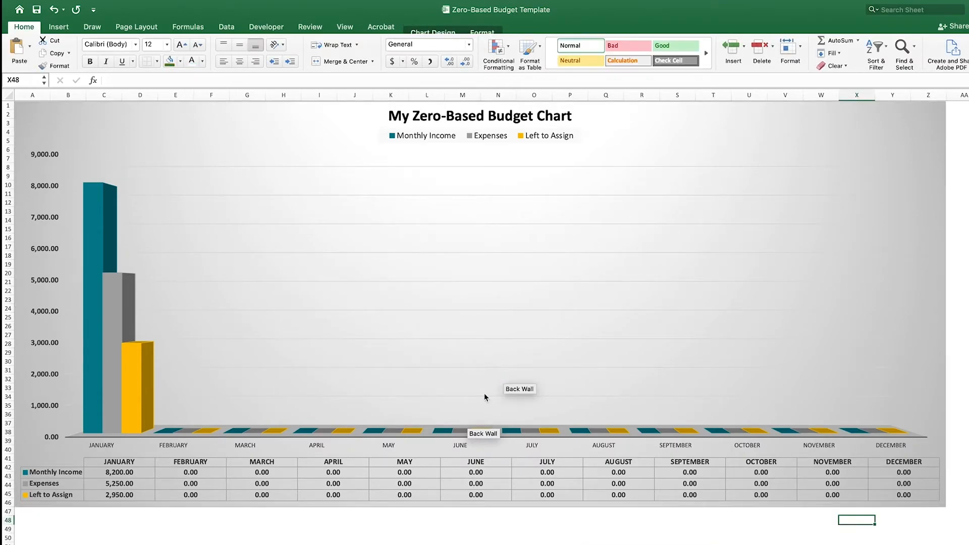
Change the copied chart's data range to B2:N5 on the My Zero-Based Budget - 2022 sheet.
{"action": "left_click", "coordinate": [247, 275]}
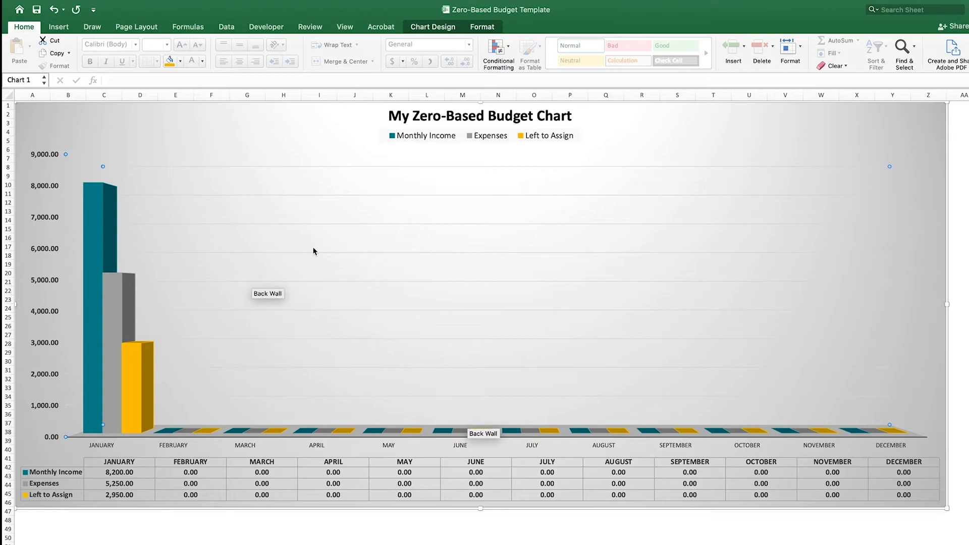
{"action": "left_click", "coordinate": [447, 28]}
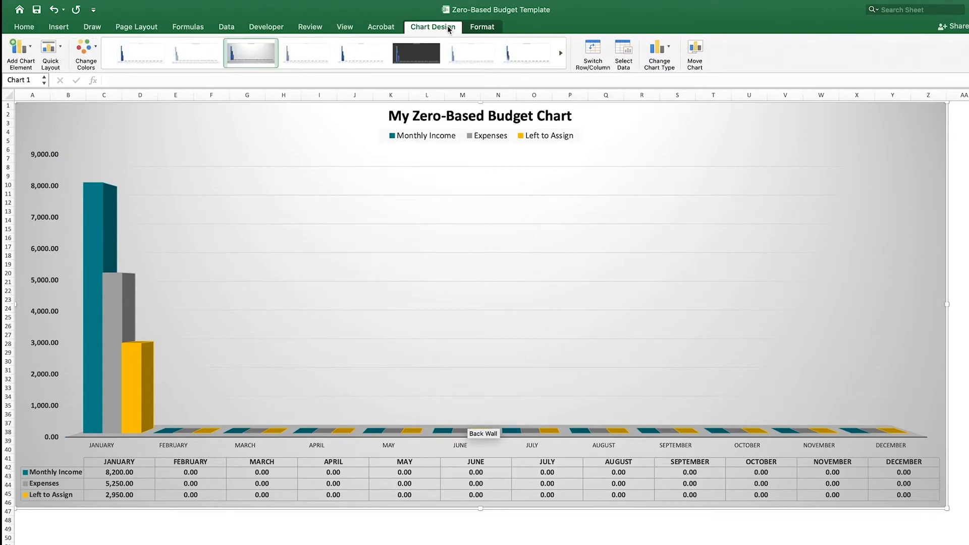
{"action": "left_click", "coordinate": [622, 57]}
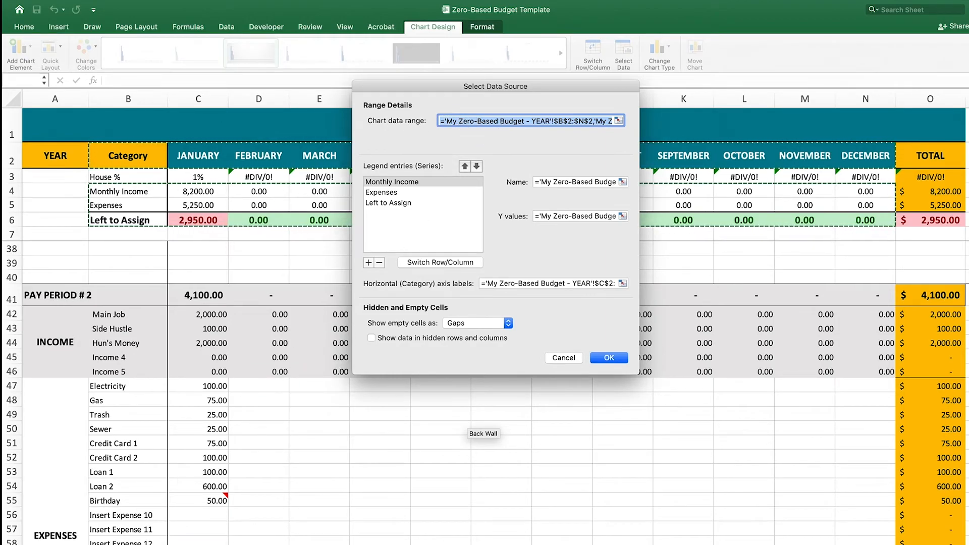
{"action": "left_click", "coordinate": [192, 544]}
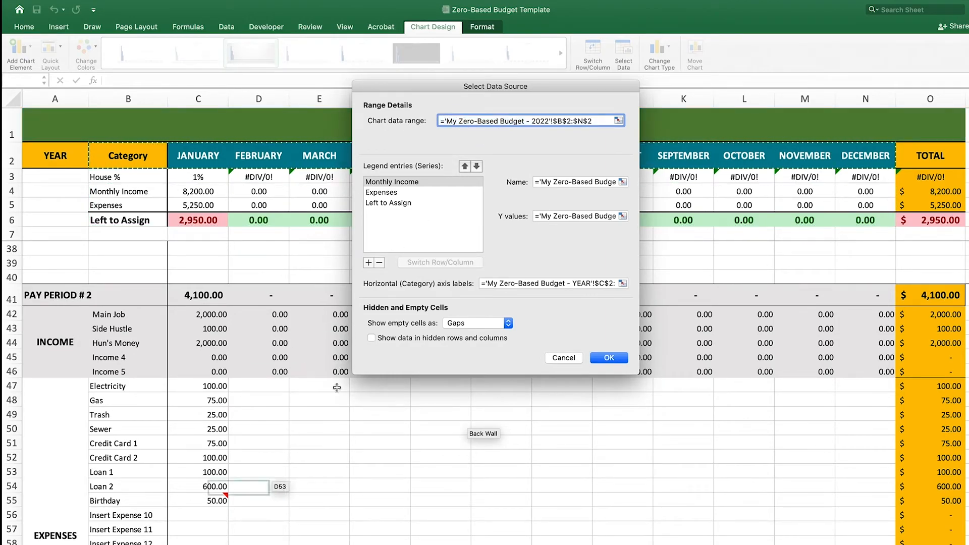
{"action": "left_click_drag", "start_coordinate": [464, 87], "coordinate": [441, 274]}
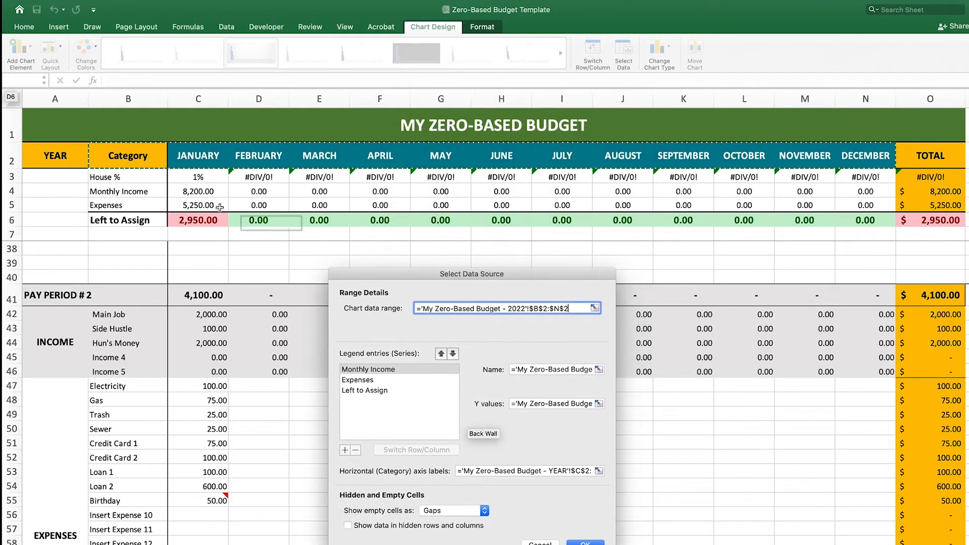
{"action": "left_click_drag", "start_coordinate": [154, 158], "coordinate": [855, 204]}
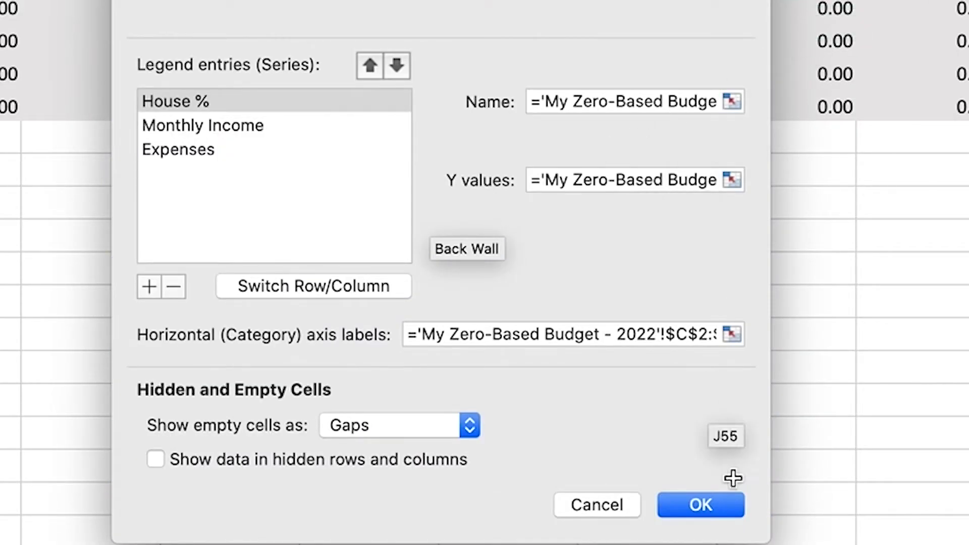
{"action": "left_click", "coordinate": [706, 506]}
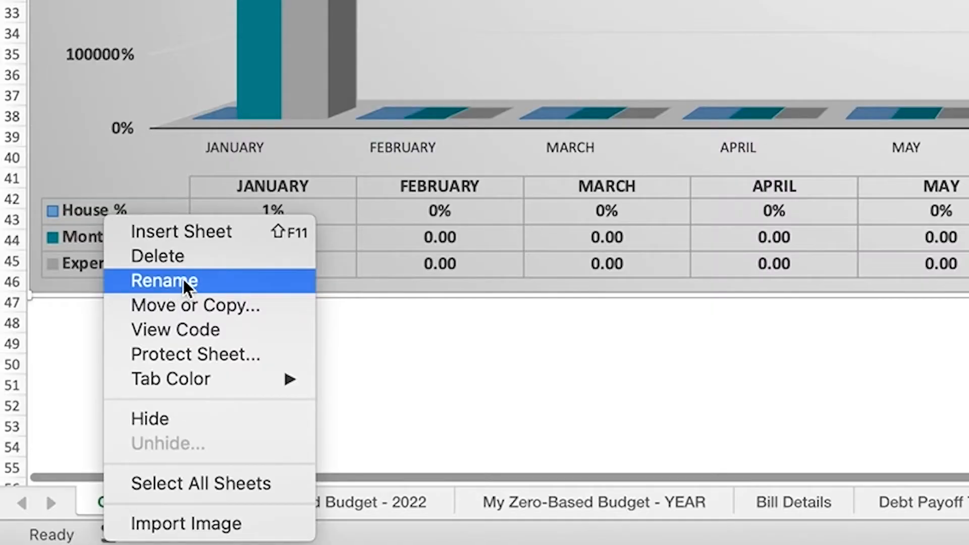
Delete the copied chart sheet from the workbook permanently.
{"action": "left_click", "coordinate": [187, 257]}
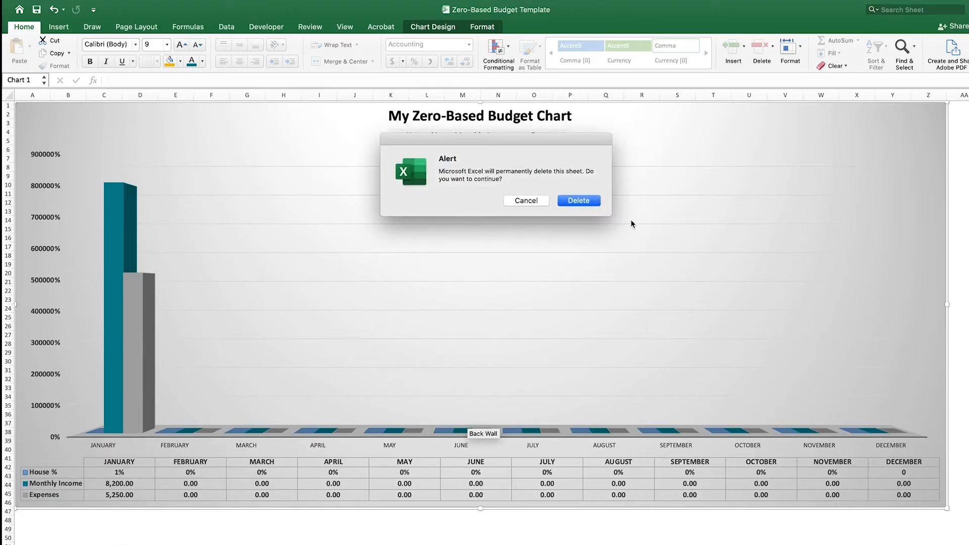
{"action": "left_click", "coordinate": [579, 200]}
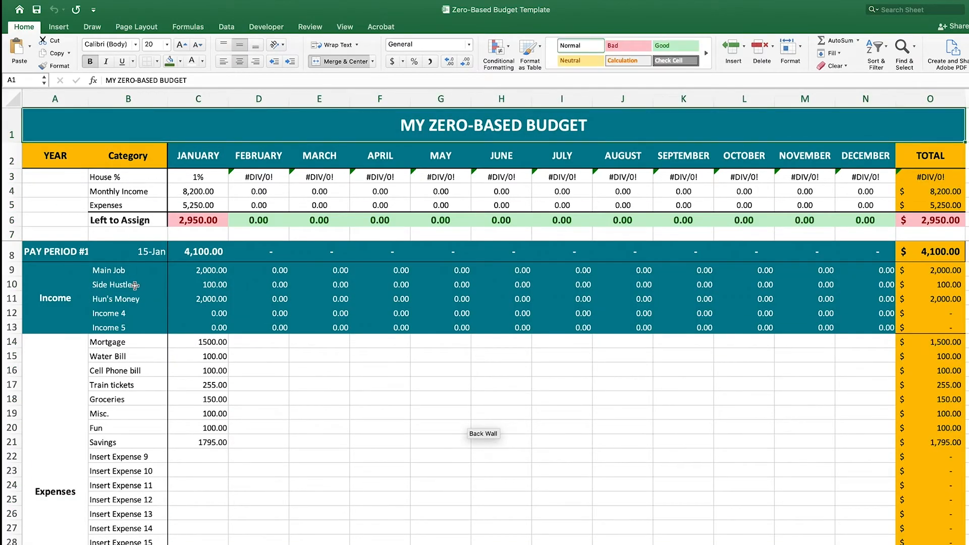
On the YEAR budget sheet, review Pay Period #1's January income and expenses, the sections below, and the January to December headers.
{"action": "left_click", "coordinate": [135, 278]}
{"action": "left_click_drag", "start_coordinate": [135, 277], "coordinate": [213, 447]}
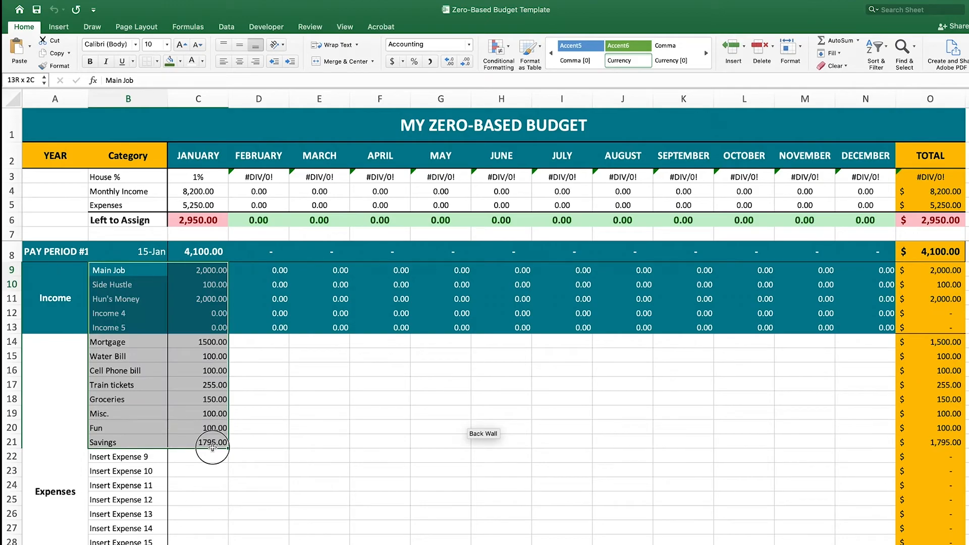
{"action": "left_click", "coordinate": [55, 283]}
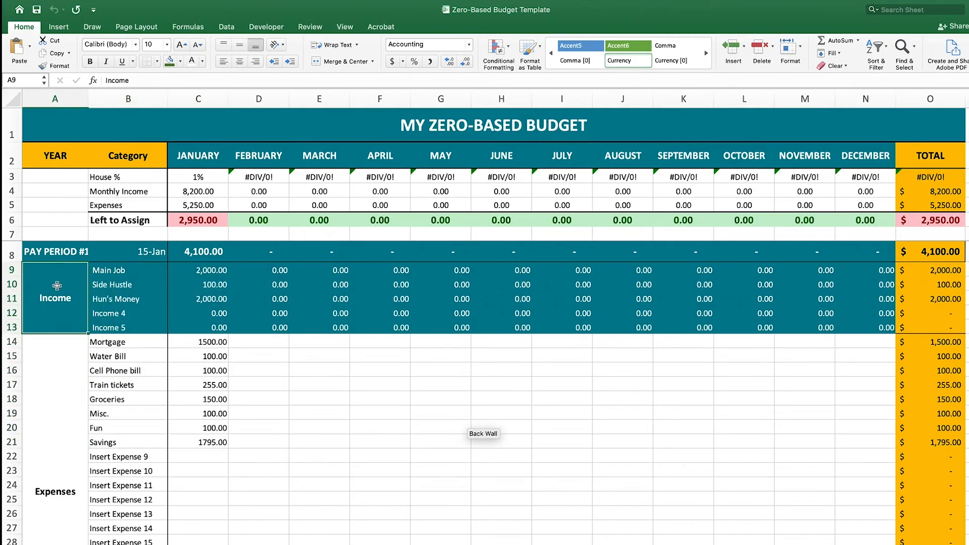
{"action": "left_click", "coordinate": [60, 412]}
{"action": "scroll", "coordinate": [131, 414], "scroll_direction": "down", "scroll_amount": 7}
{"action": "scroll", "coordinate": [140, 413], "scroll_direction": "down", "scroll_amount": 7}
{"action": "left_click_drag", "start_coordinate": [198, 155], "coordinate": [863, 160]}
Look over the Bill Details and Debt Payoff Tracker sheets, and examine the example tracker's monthly balances, including Credit Card 1 for March and April.
{"action": "key", "text": "ctrl+Page_Down"}
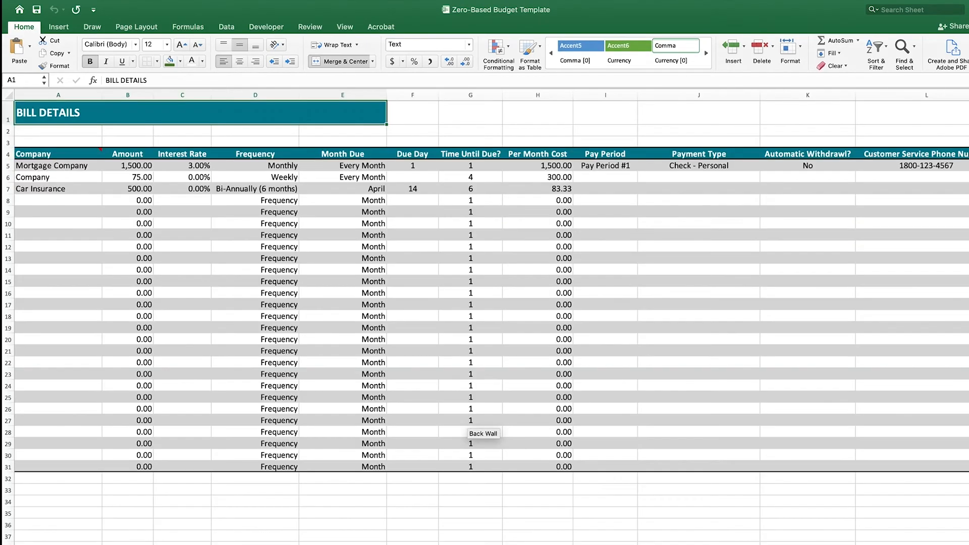
{"action": "key", "text": "ctrl+Page_Down"}
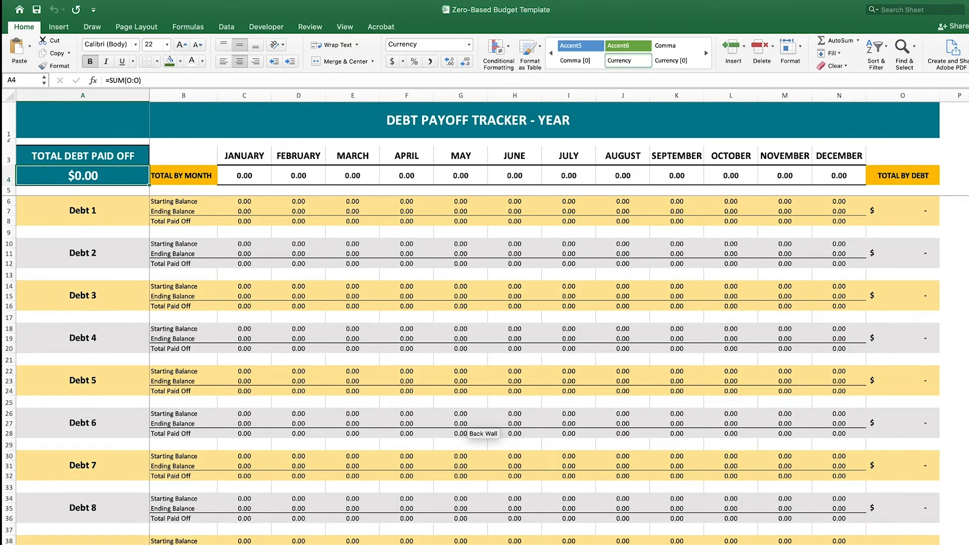
{"action": "key", "text": "ctrl+Page_Down"}
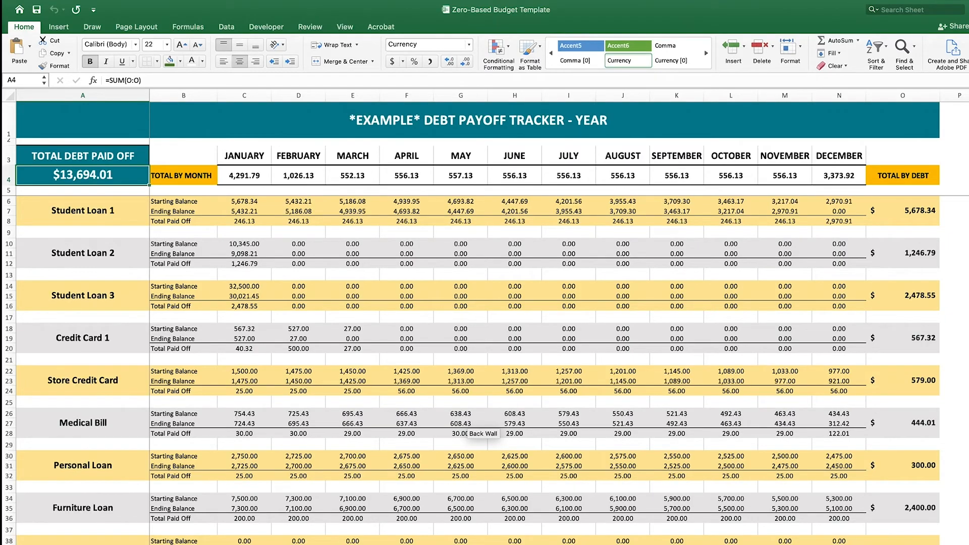
{"action": "left_click", "coordinate": [409, 130]}
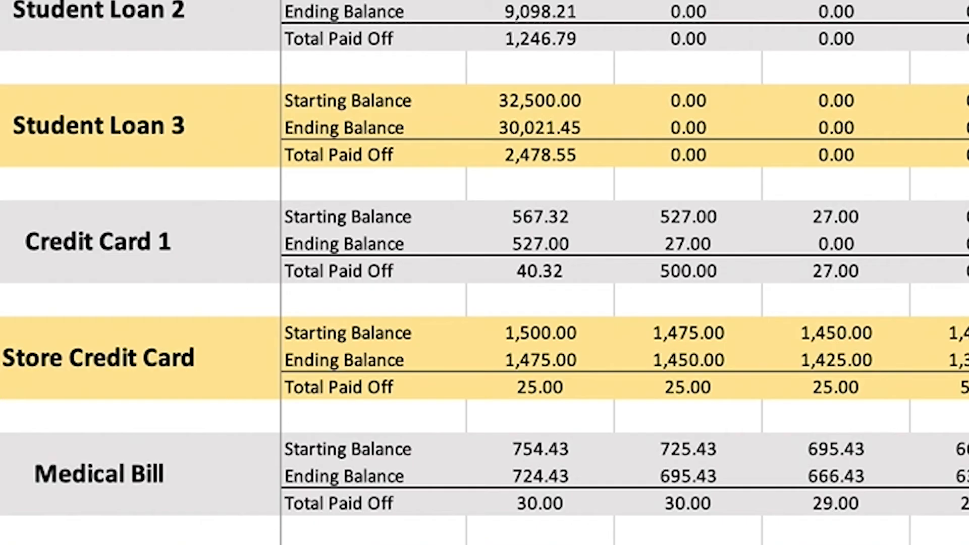
{"action": "left_click_drag", "start_coordinate": [242, 231], "coordinate": [828, 244]}
{"action": "left_click", "coordinate": [585, 216]}
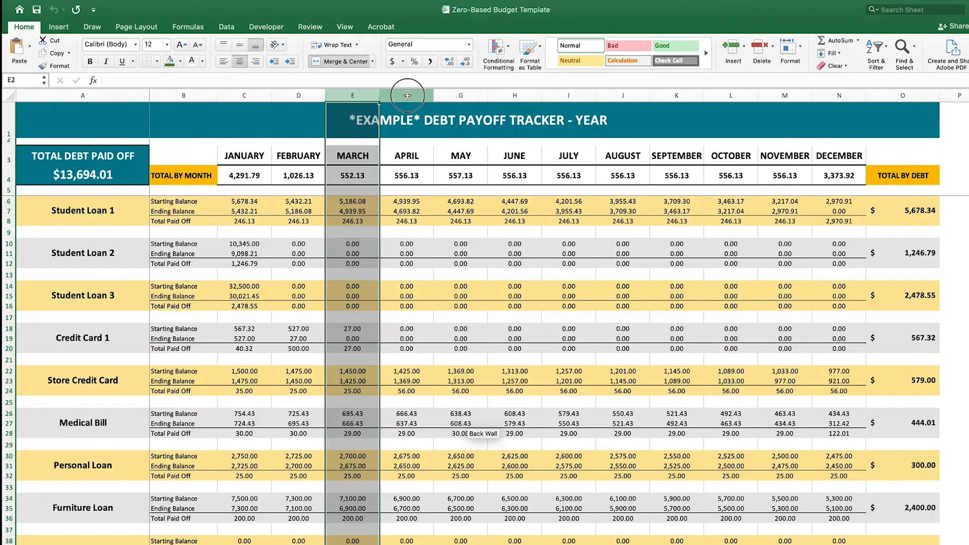
{"action": "left_click", "coordinate": [401, 94]}
{"action": "left_click", "coordinate": [409, 328]}
{"action": "left_click", "coordinate": [398, 348]}
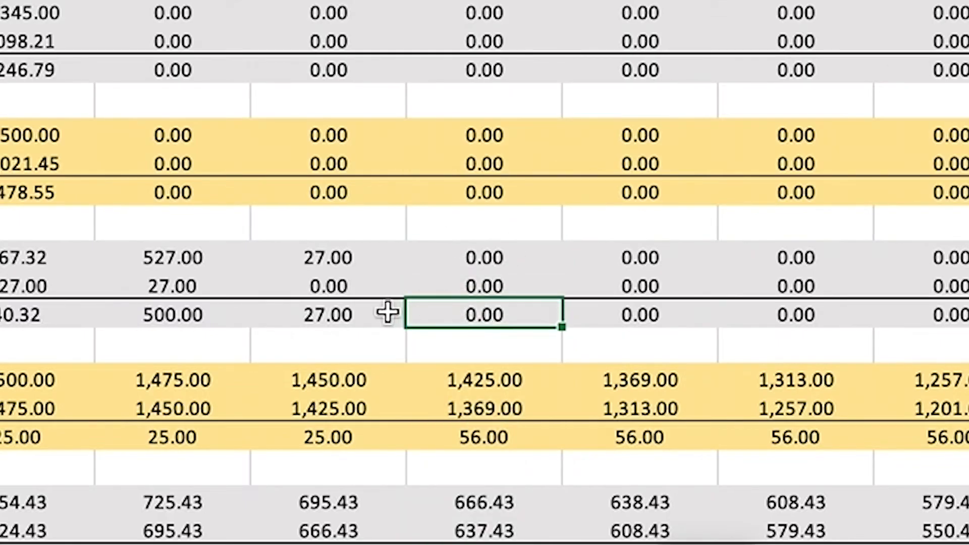
{"action": "left_click", "coordinate": [372, 348]}
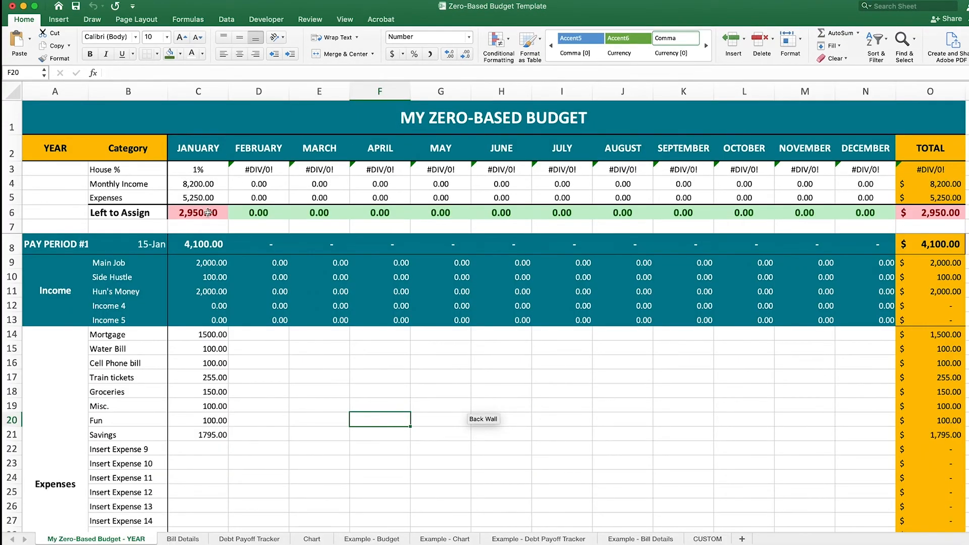
On the YEAR budget sheet, check Pay Period #1's Expenses section down to January's Left to Assign formula.
{"action": "left_click", "coordinate": [43, 335]}
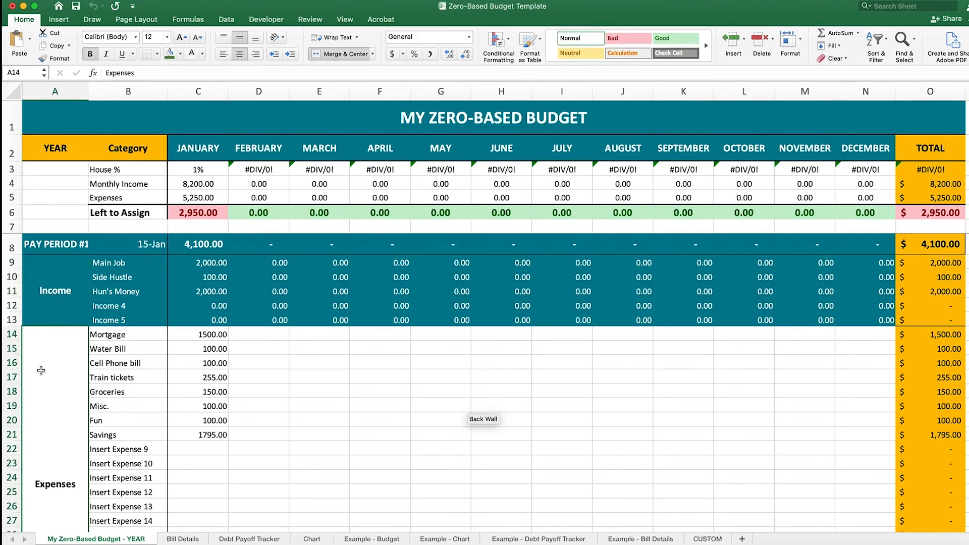
{"action": "scroll", "coordinate": [245, 388], "scroll_direction": "down", "scroll_amount": 5}
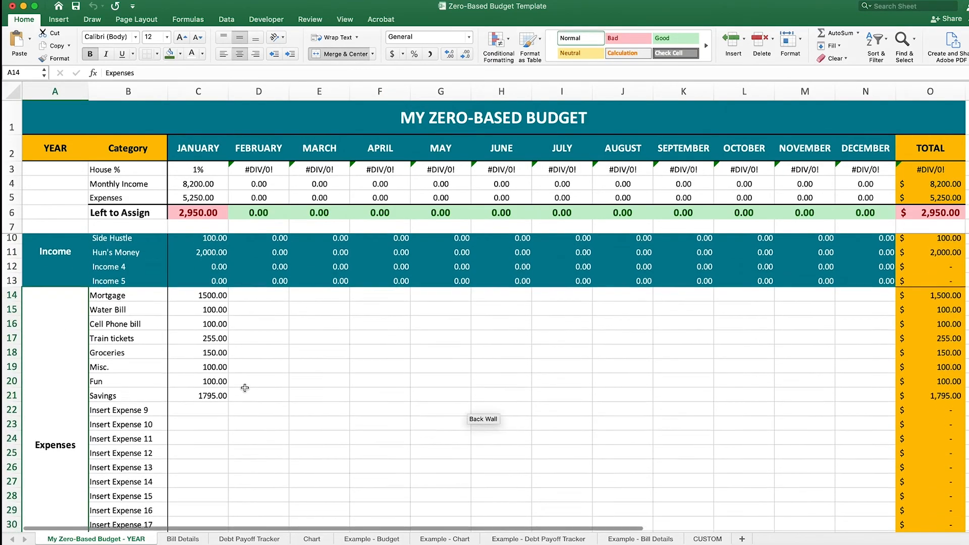
{"action": "left_click", "coordinate": [208, 444]}
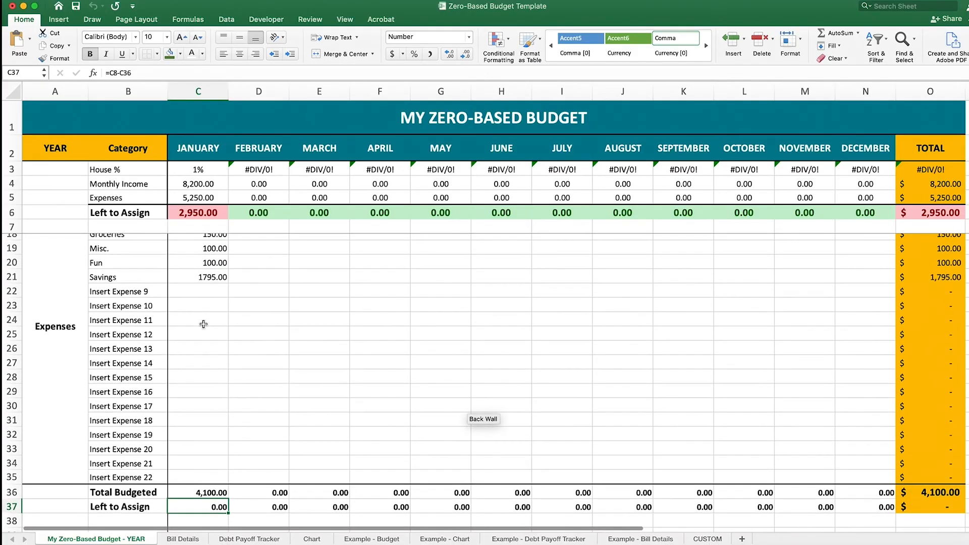
Review Pay Period #1's expense category names from Mortgage to Insert Expense 10 and the January Groceries amount.
{"action": "scroll", "coordinate": [201, 322], "scroll_direction": "up", "scroll_amount": 2}
{"action": "scroll", "coordinate": [134, 263], "scroll_direction": "up", "scroll_amount": 2}
{"action": "left_click_drag", "start_coordinate": [133, 291], "coordinate": [141, 419]}
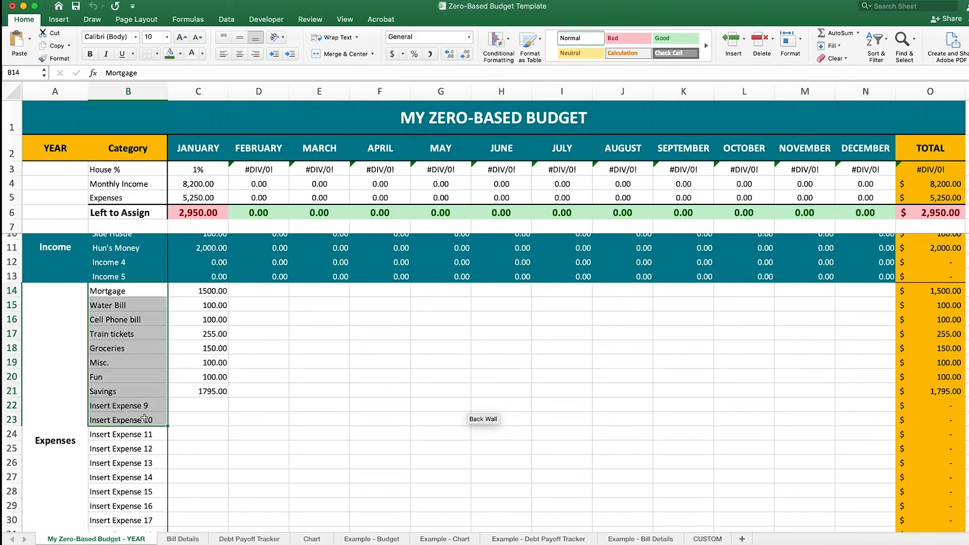
{"action": "left_click", "coordinate": [141, 406]}
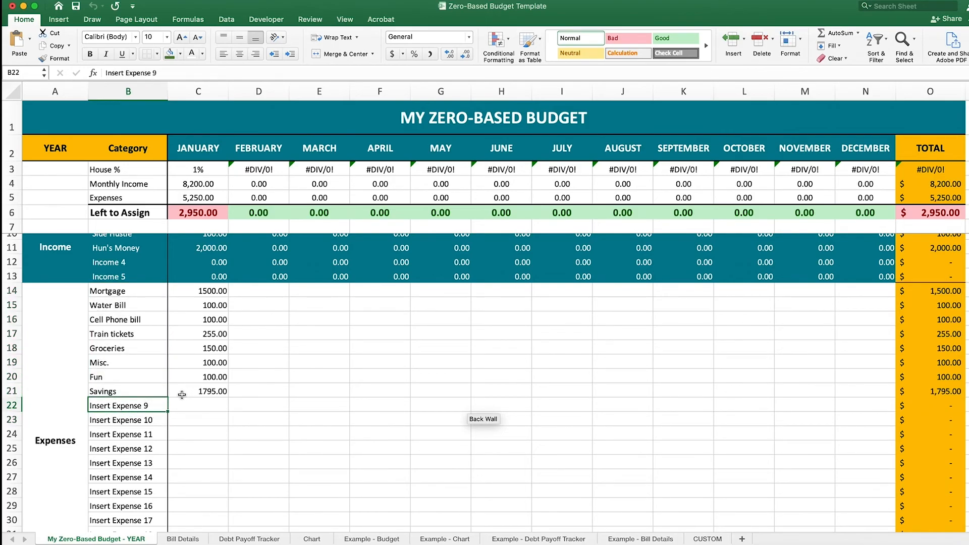
{"action": "scroll", "coordinate": [183, 390], "scroll_direction": "up", "scroll_amount": 3}
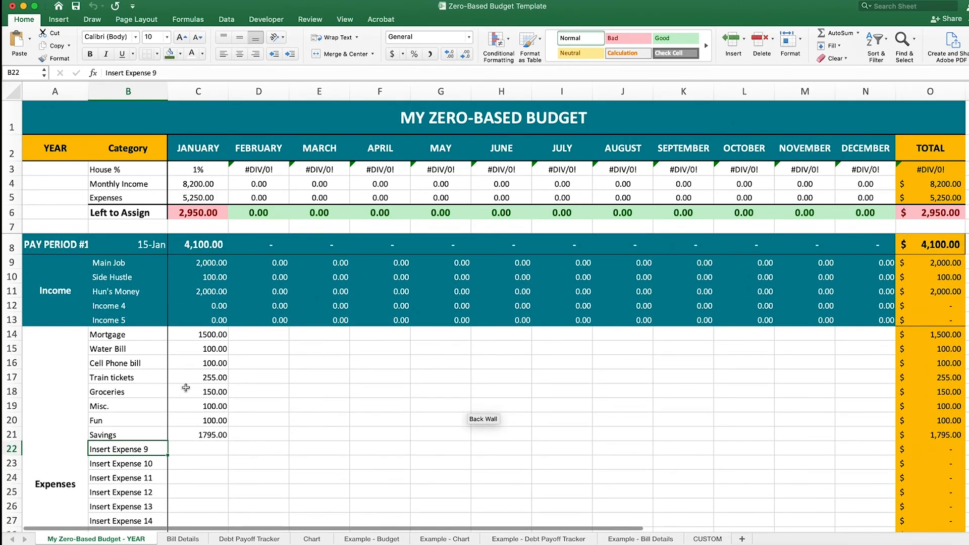
{"action": "left_click_drag", "start_coordinate": [128, 392], "coordinate": [200, 392]}
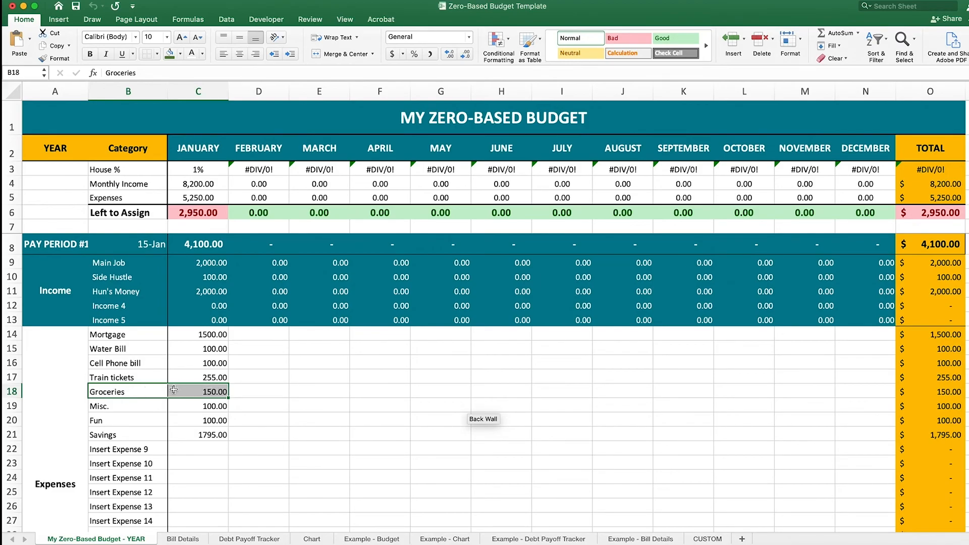
{"action": "left_click", "coordinate": [189, 390]}
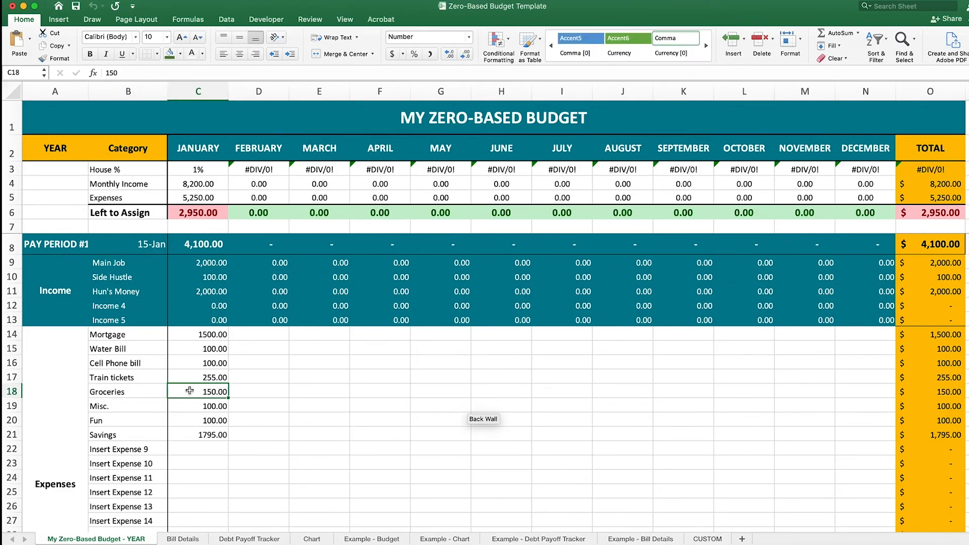